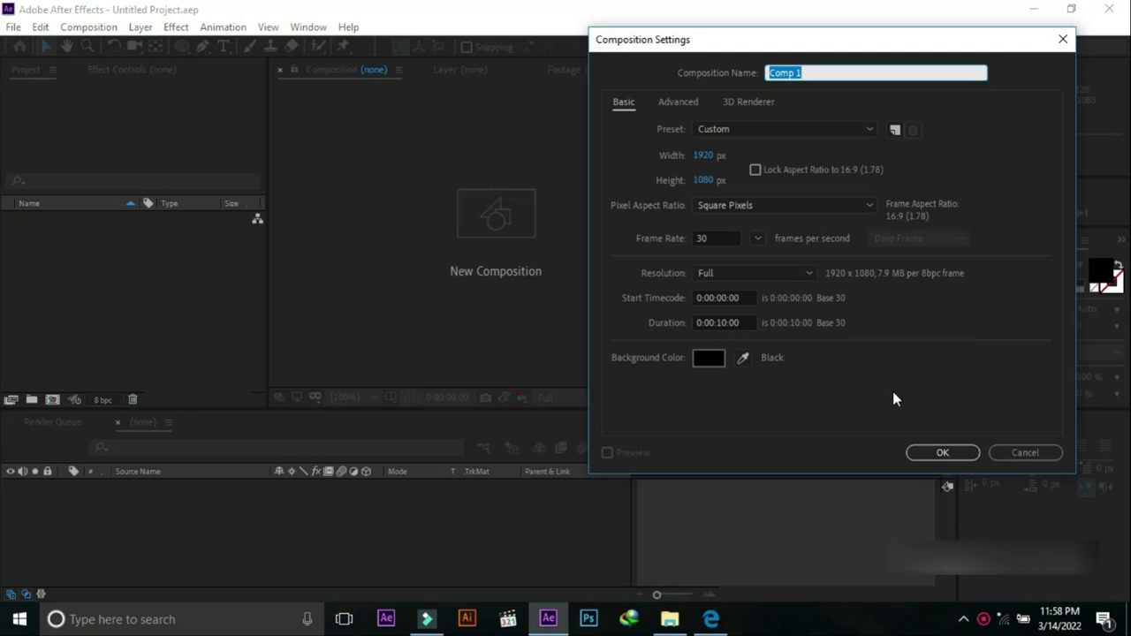
Create a 1920 x 1080 px, 30 fps, 10-second composition and add a white full-frame solid named Mask.
click(953, 461)
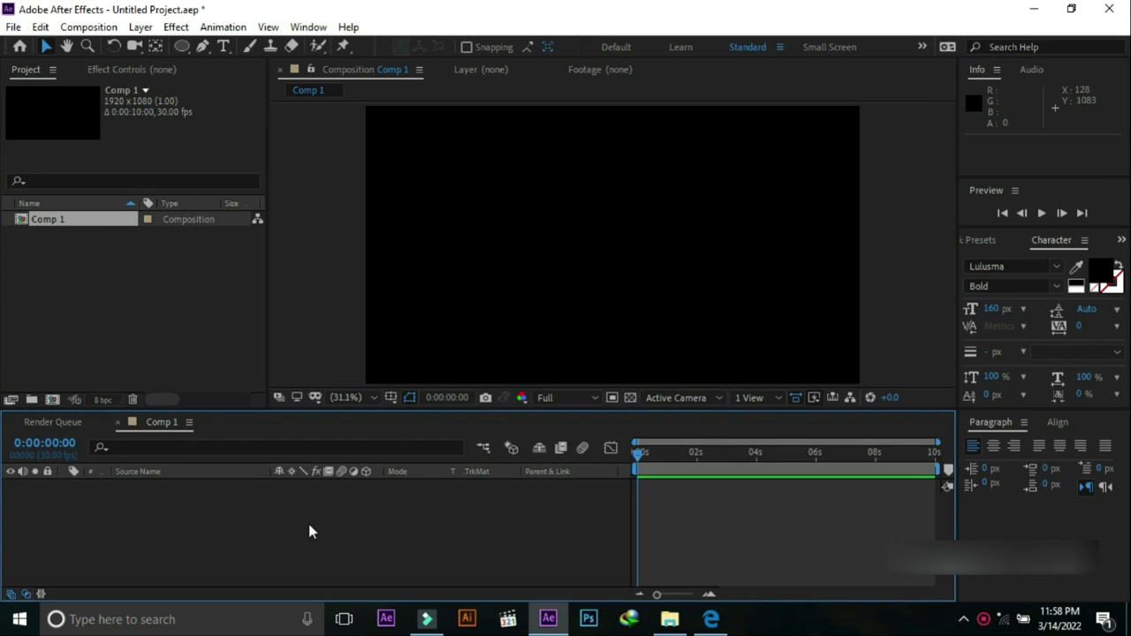
right_click(308, 526)
mouse_move(394, 342)
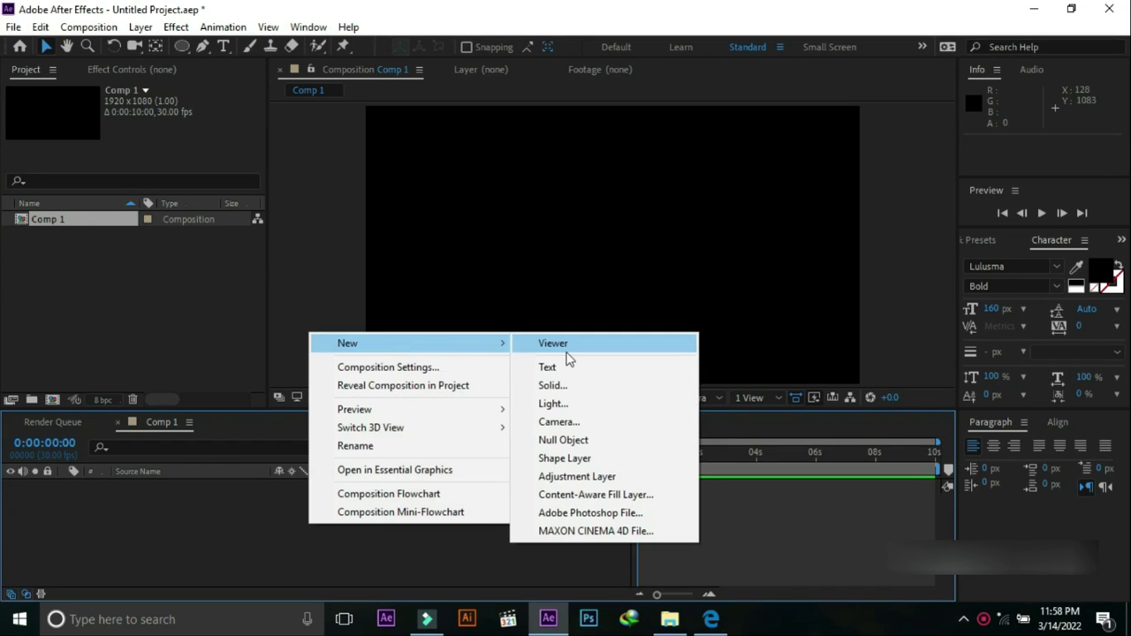
click(568, 387)
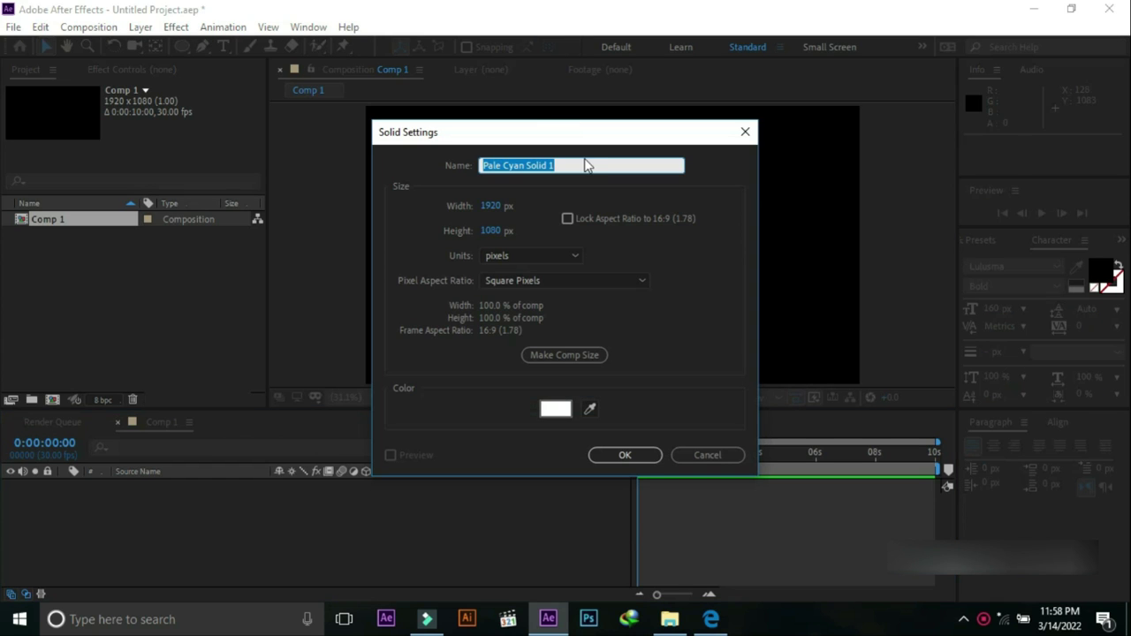
text(Mask)
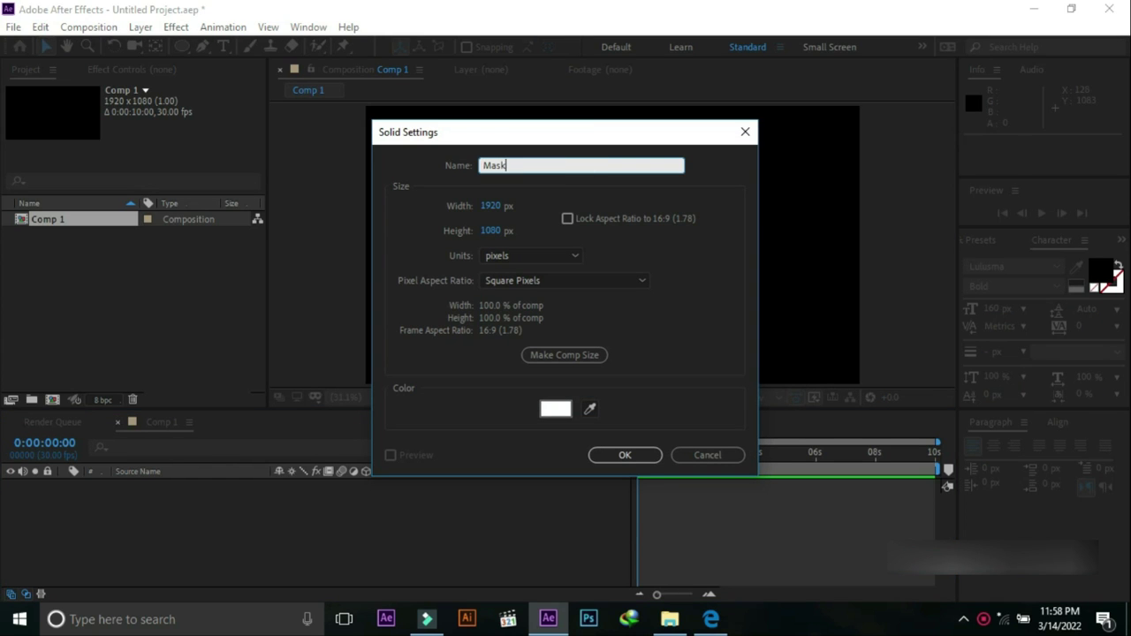
click(628, 456)
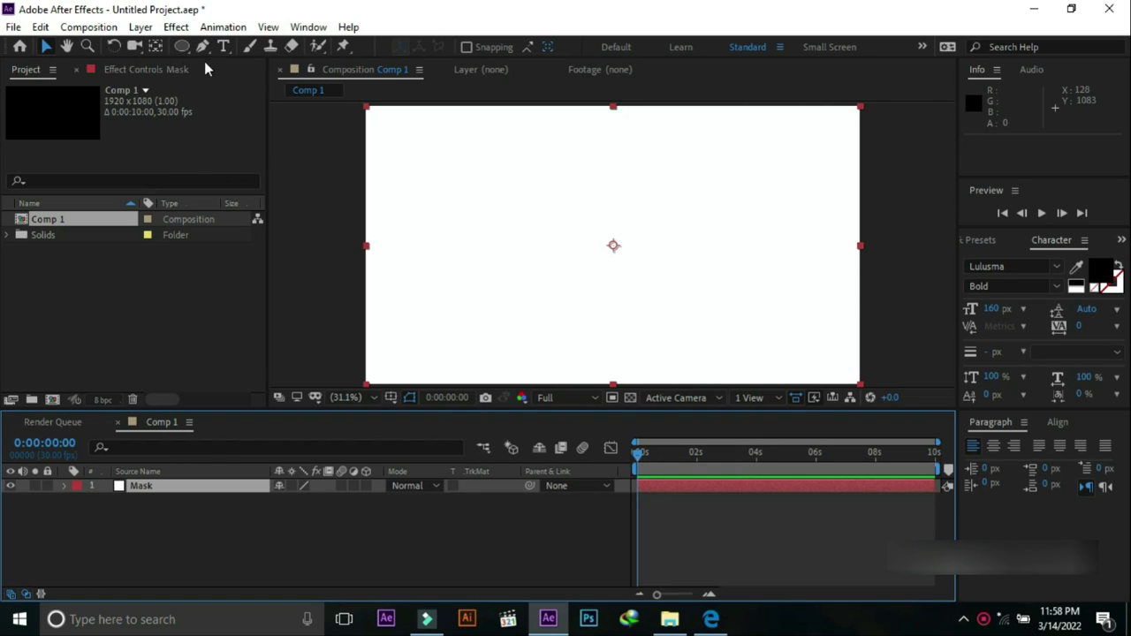
Draw a circular ellipse mask about 627 by 617 px near the centre of the Mask solid.
click(188, 52)
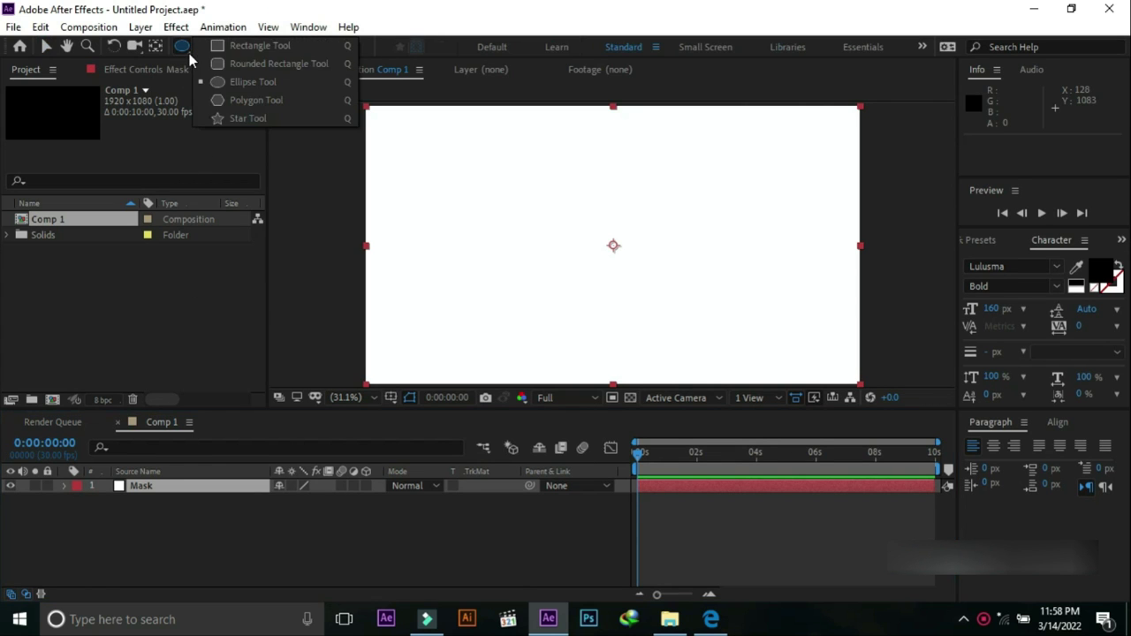
click(234, 83)
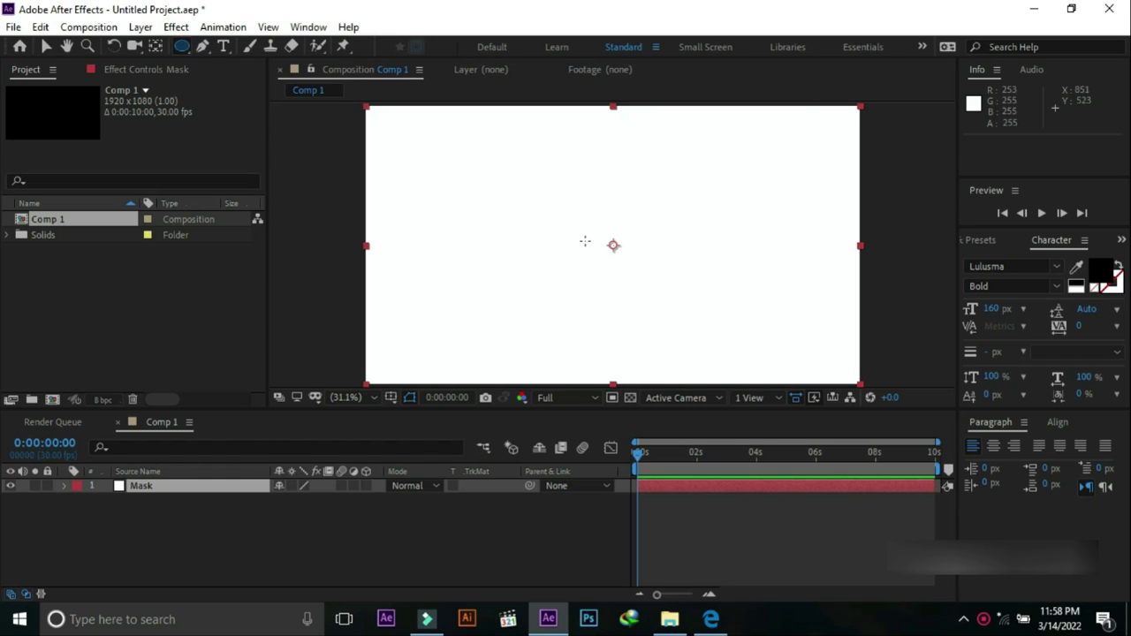
drag(540, 180, 700, 339)
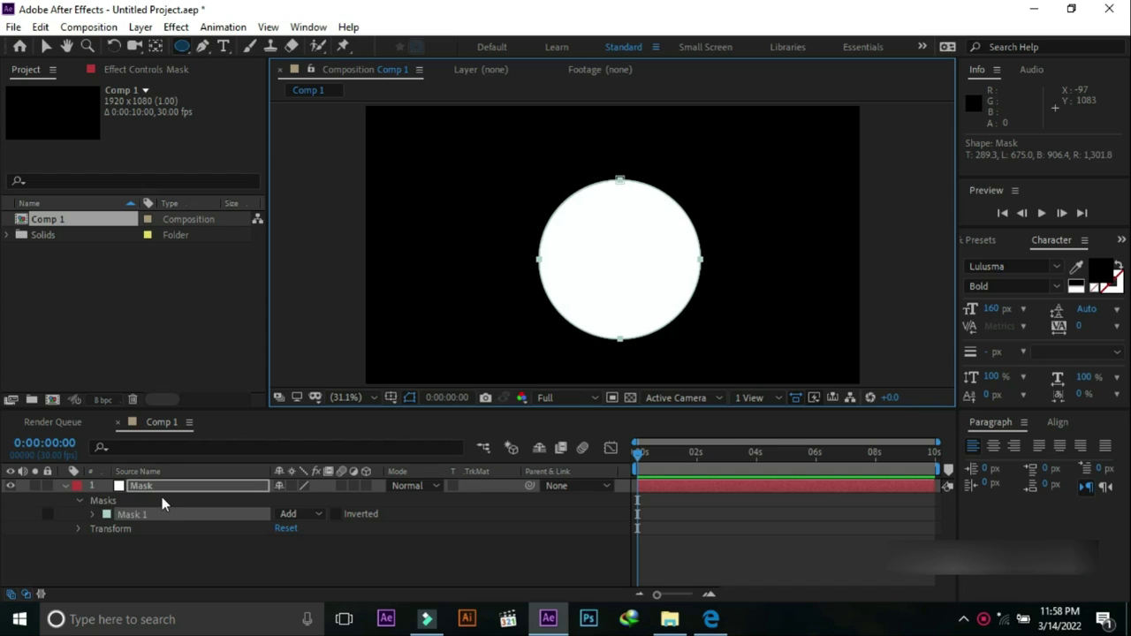
click(134, 486)
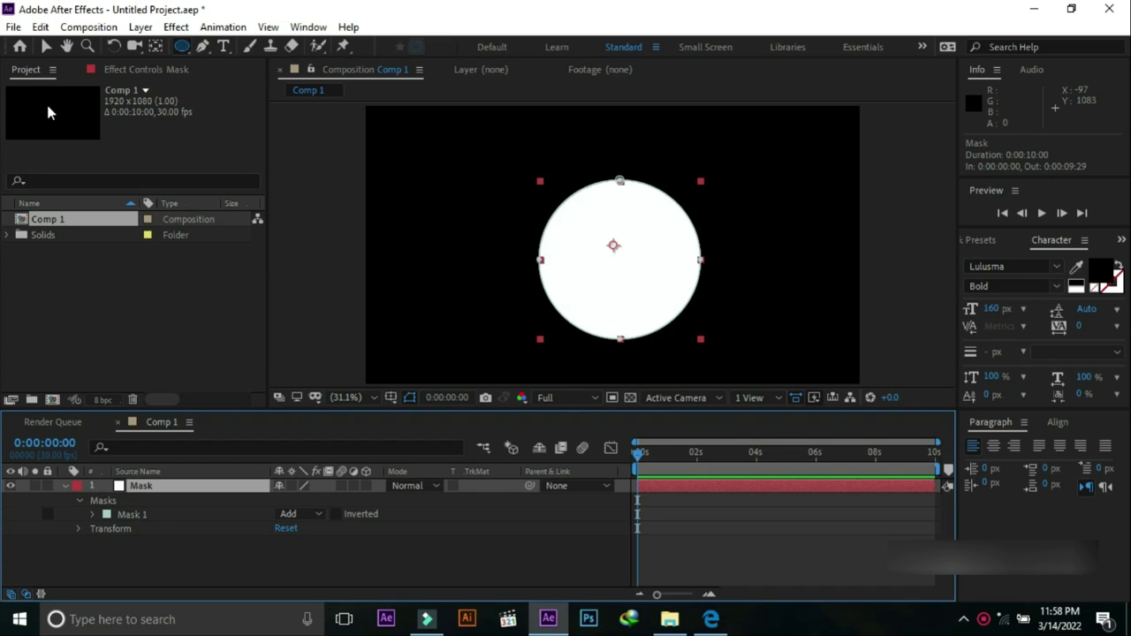
click(64, 487)
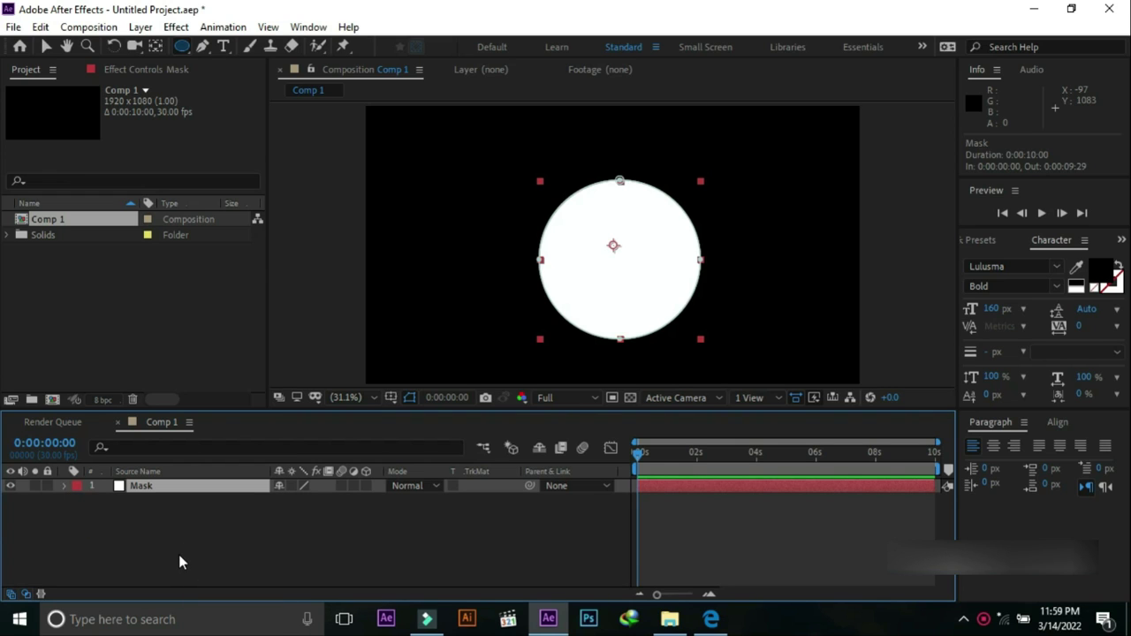
Add a second white 1920 x 1080 px solid named element3D above the Mask layer.
right_click(178, 554)
mouse_move(263, 373)
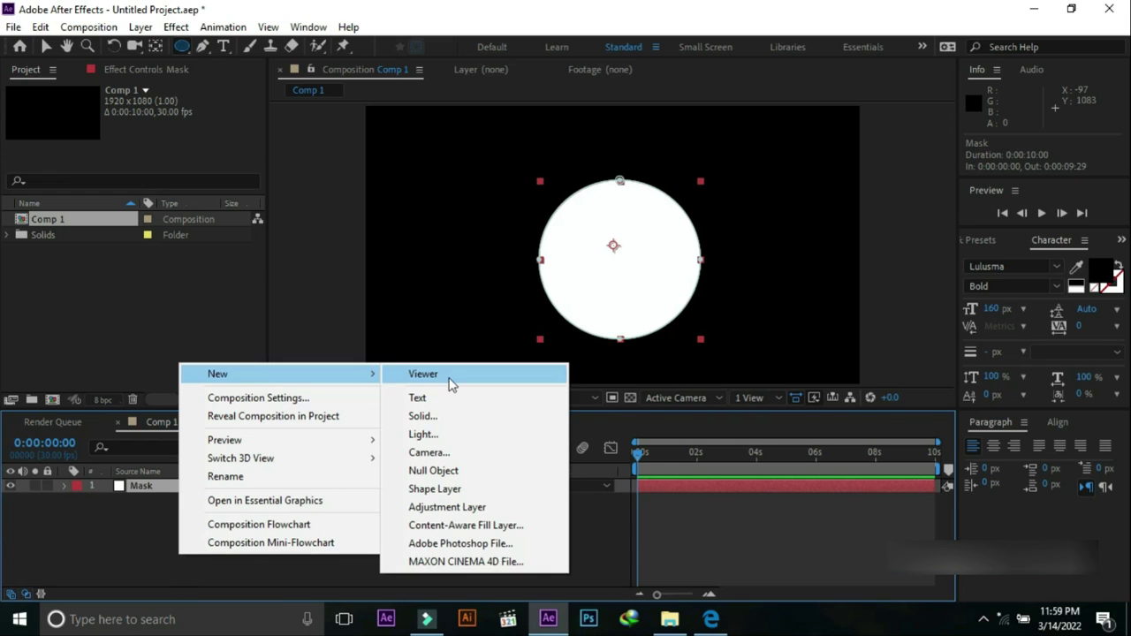
click(420, 416)
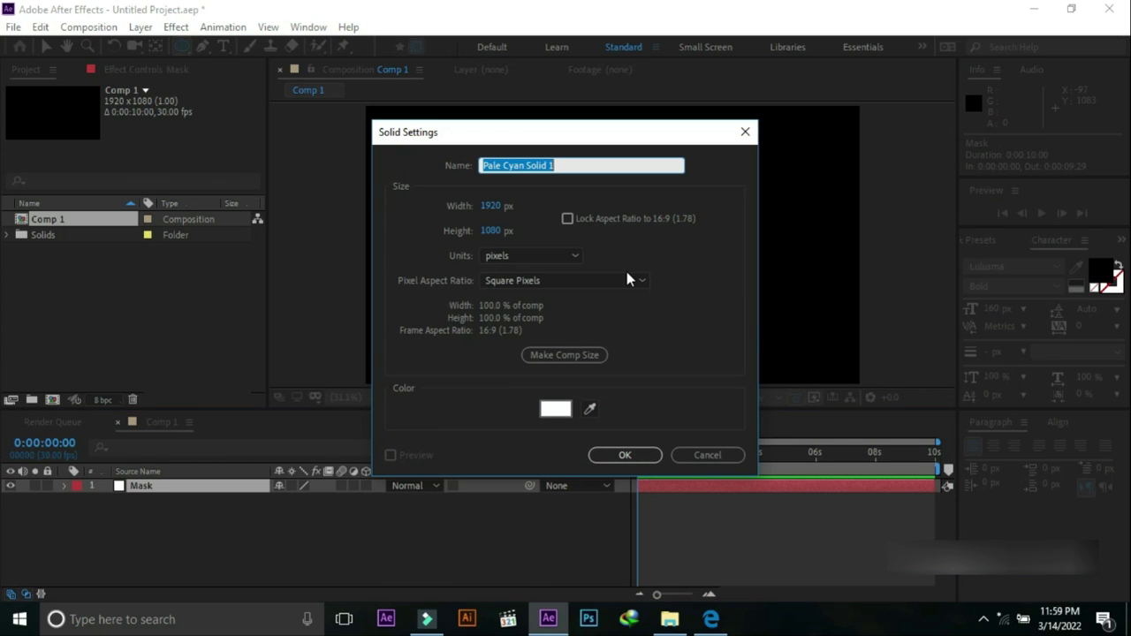
text(ele)
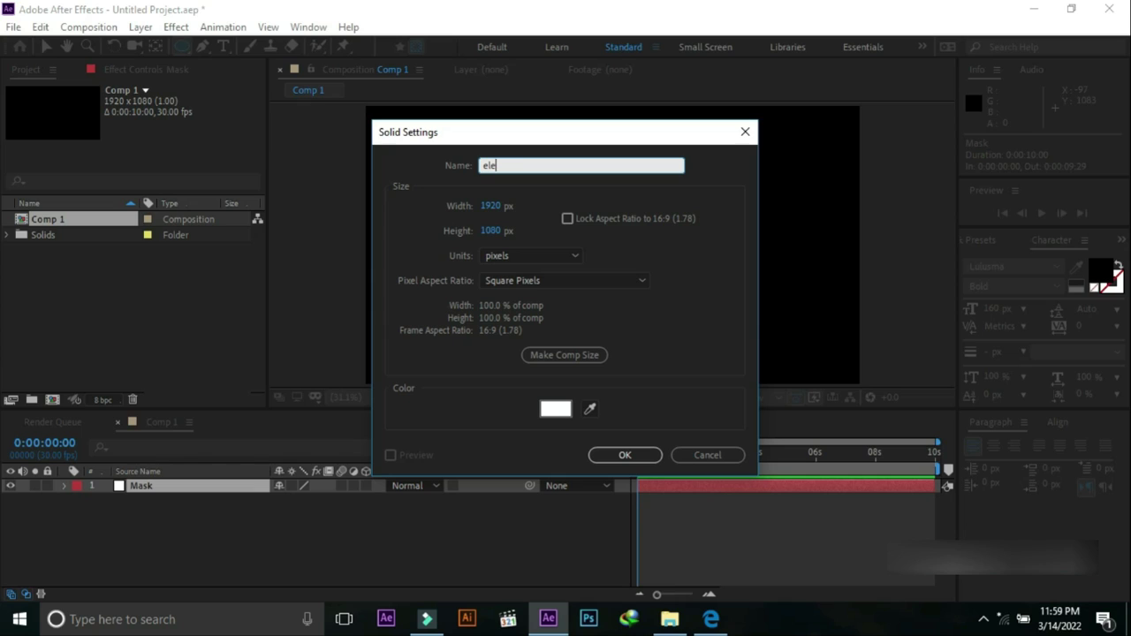
text(ment3D)
click(625, 455)
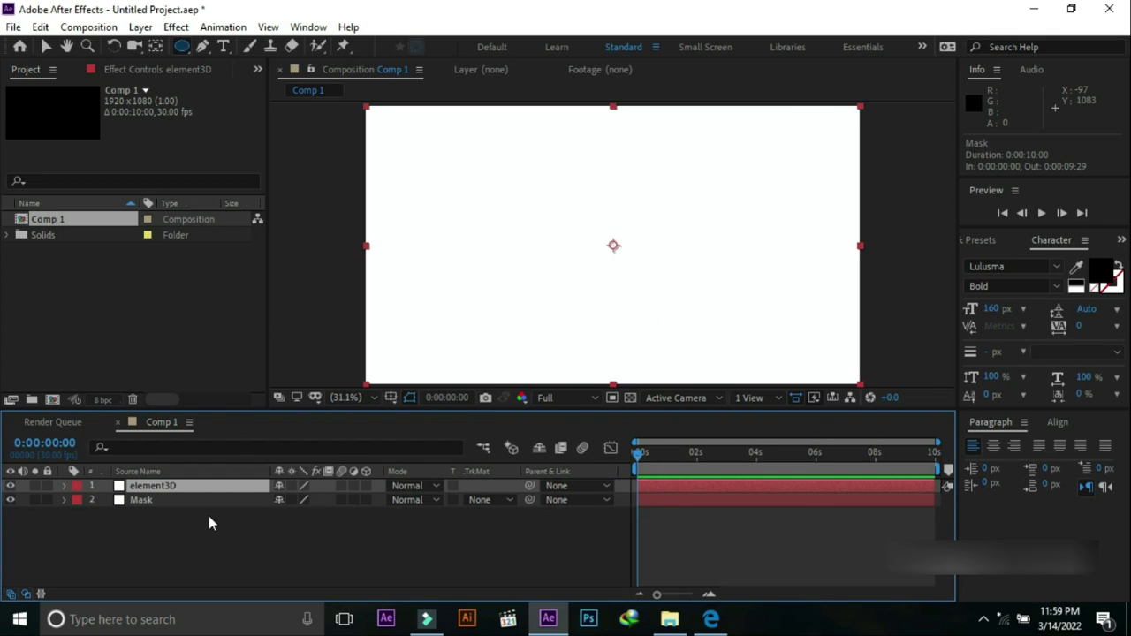
Apply the Video Copilot Element effect to the element3D layer.
click(180, 29)
mouse_move(337, 554)
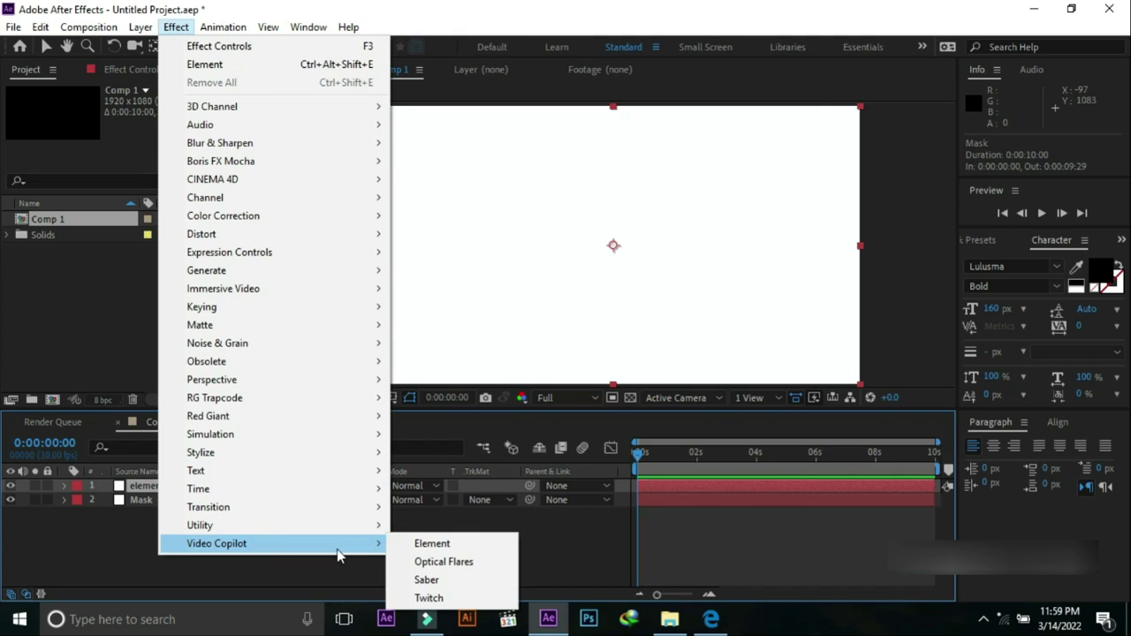
click(425, 546)
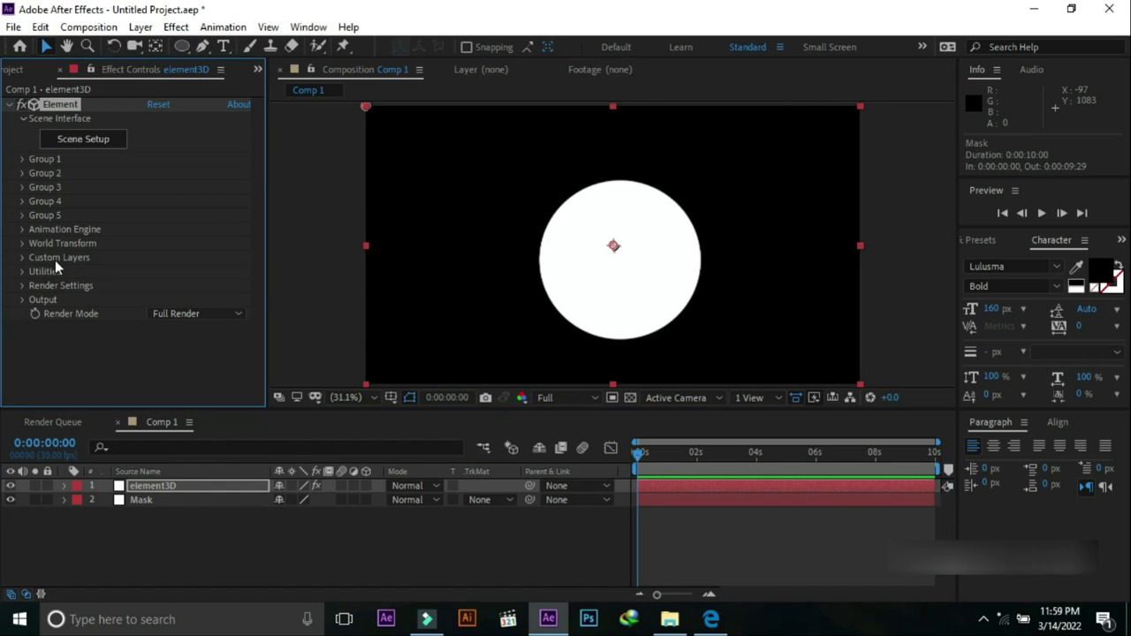
Set Path Layer 1 in Element's Custom Text and Masks to the Mask layer.
click(23, 258)
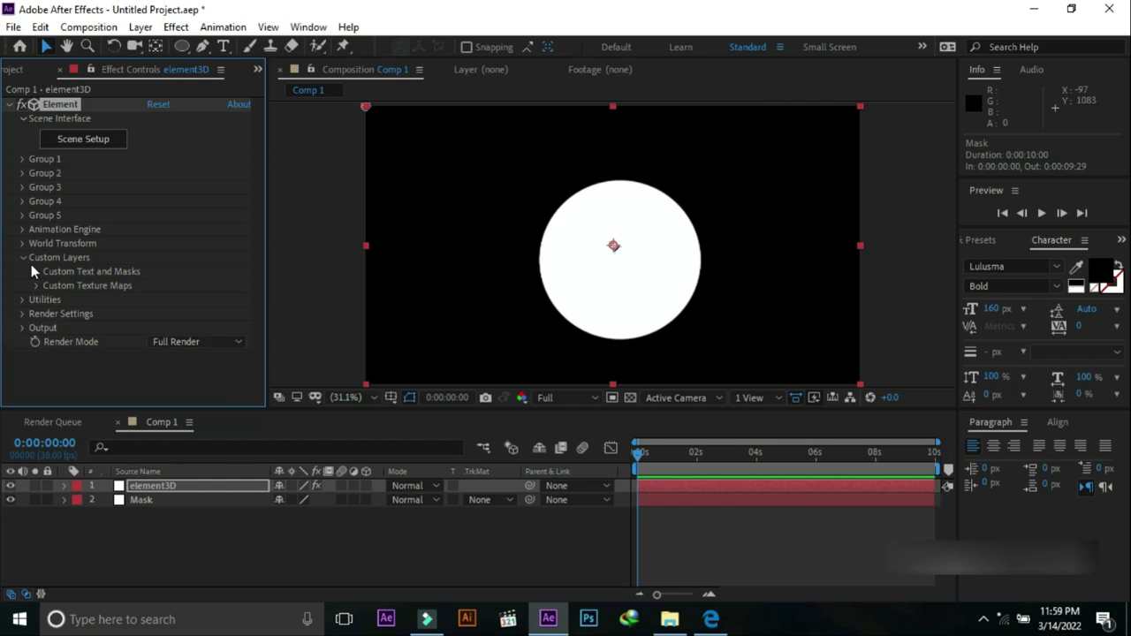
click(35, 271)
scroll(35, 272, down, 2)
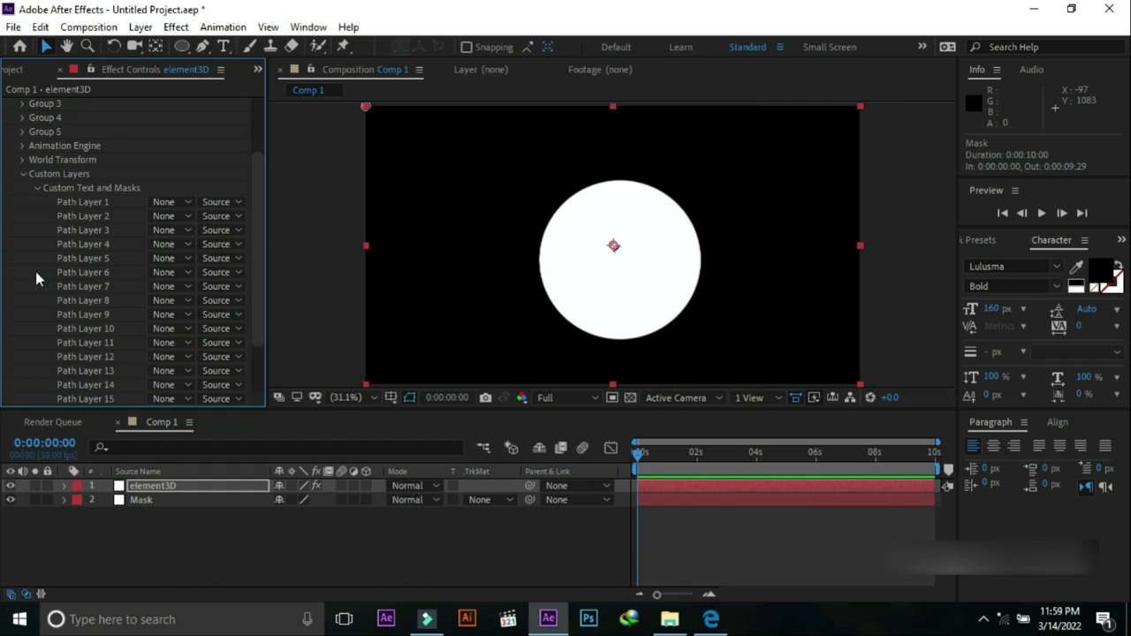
click(187, 201)
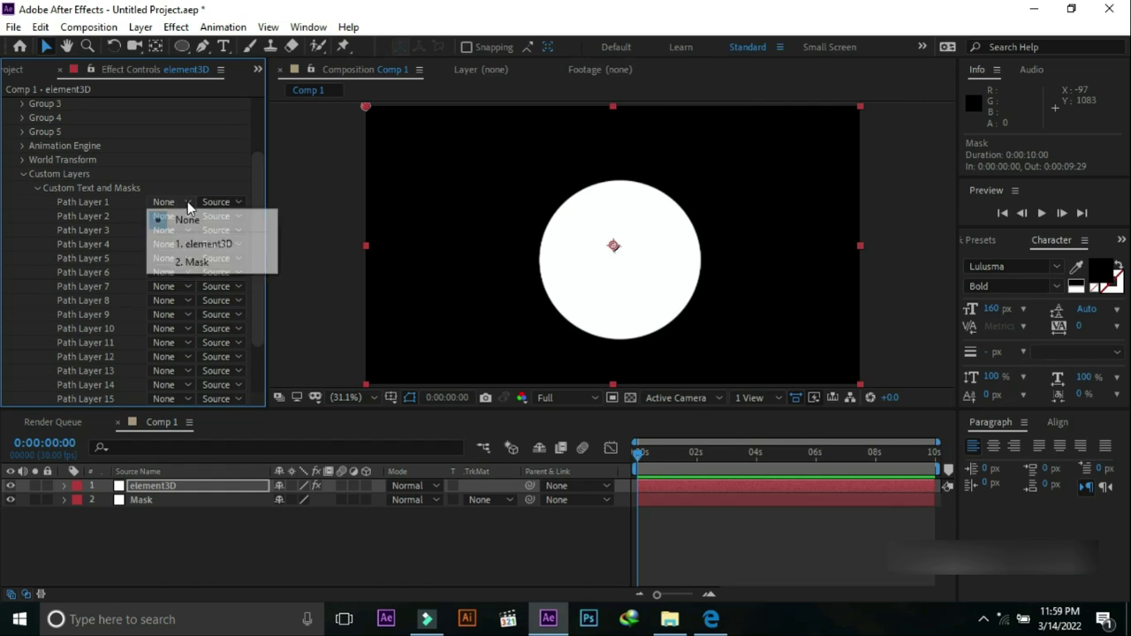
click(192, 264)
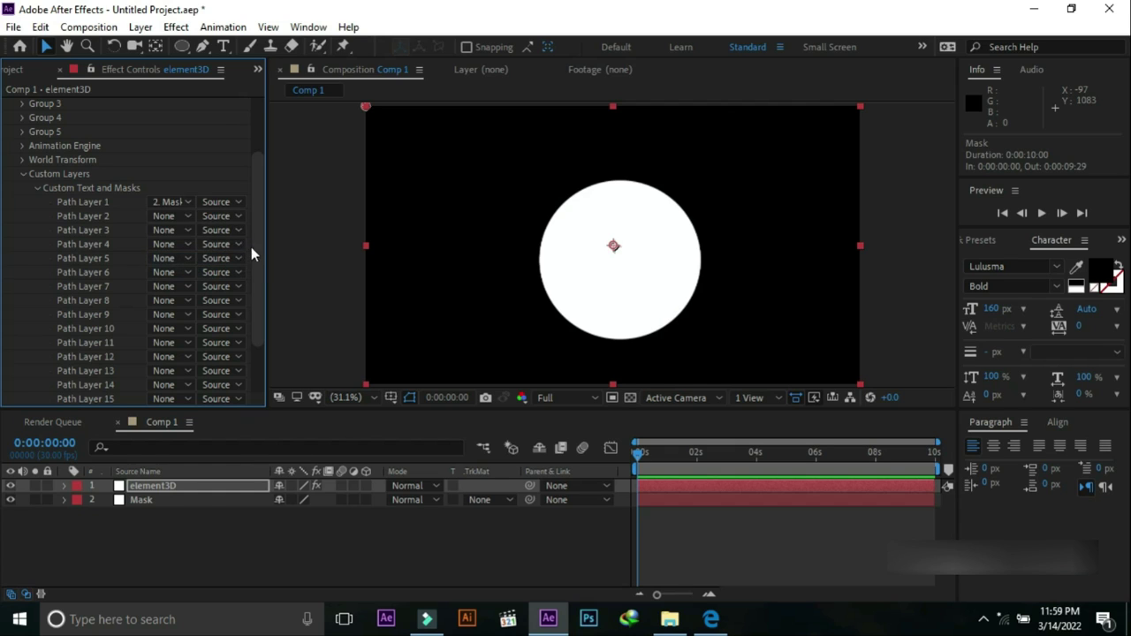
Create an extrusion model from Custom Path 1 in Element's Scene Setup and hide the Mask layer in the composition.
scroll(264, 171, up, 3)
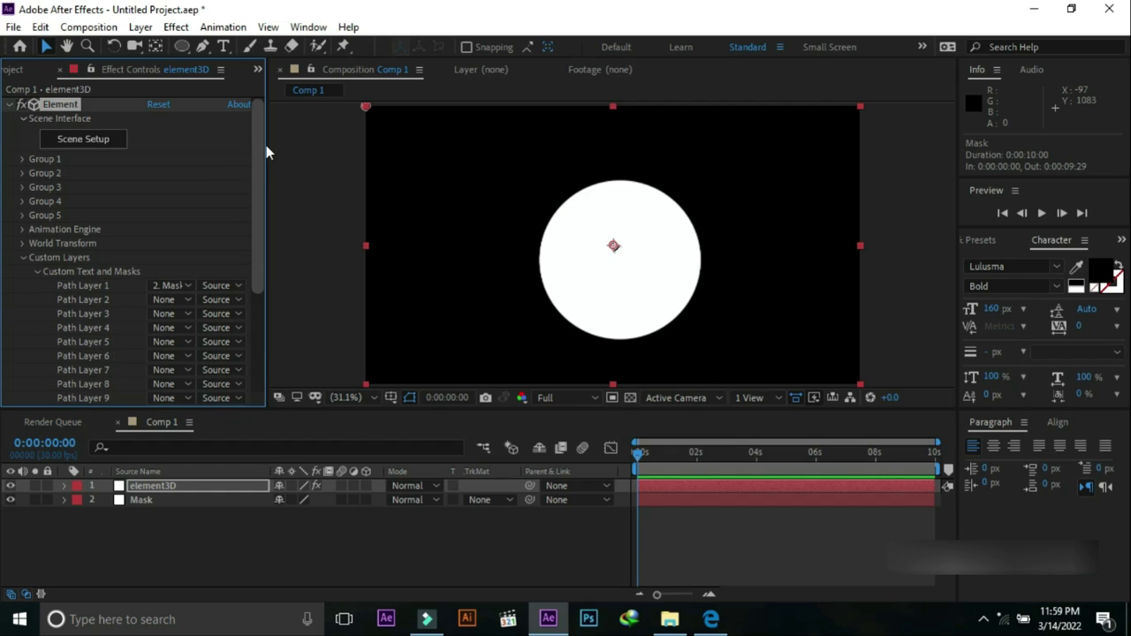
click(91, 144)
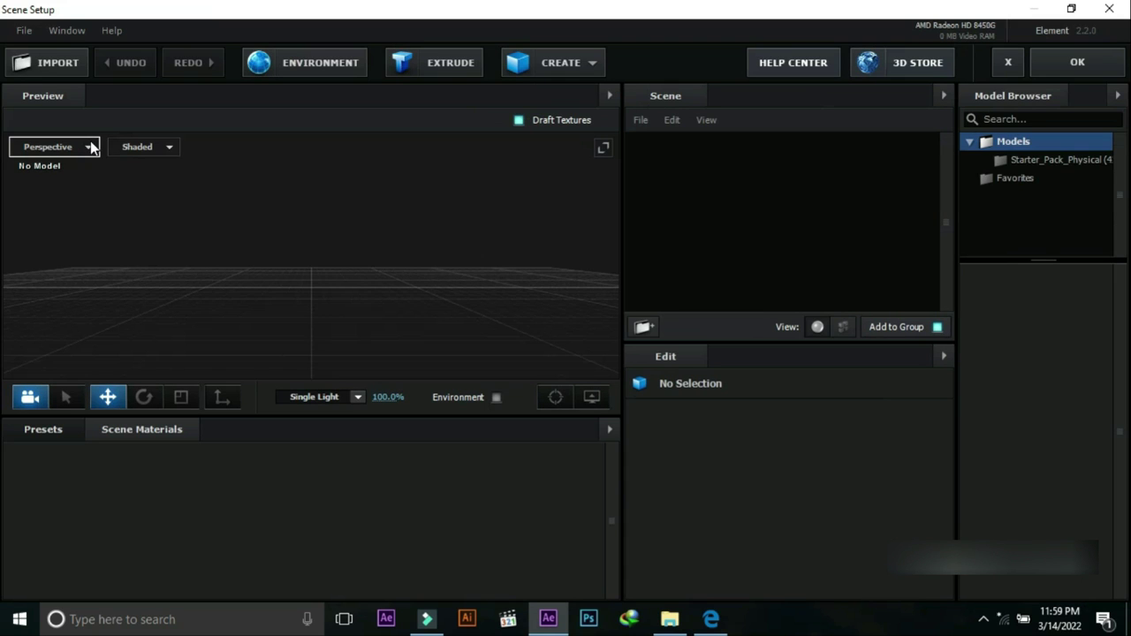
click(446, 68)
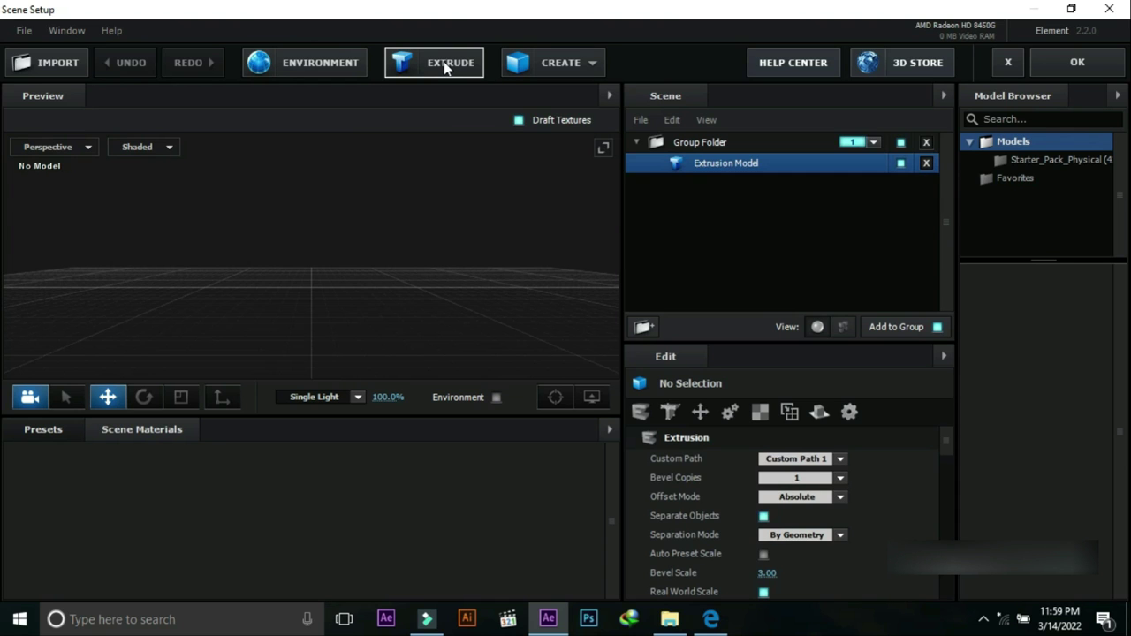
drag(536, 232, 560, 244)
click(1069, 69)
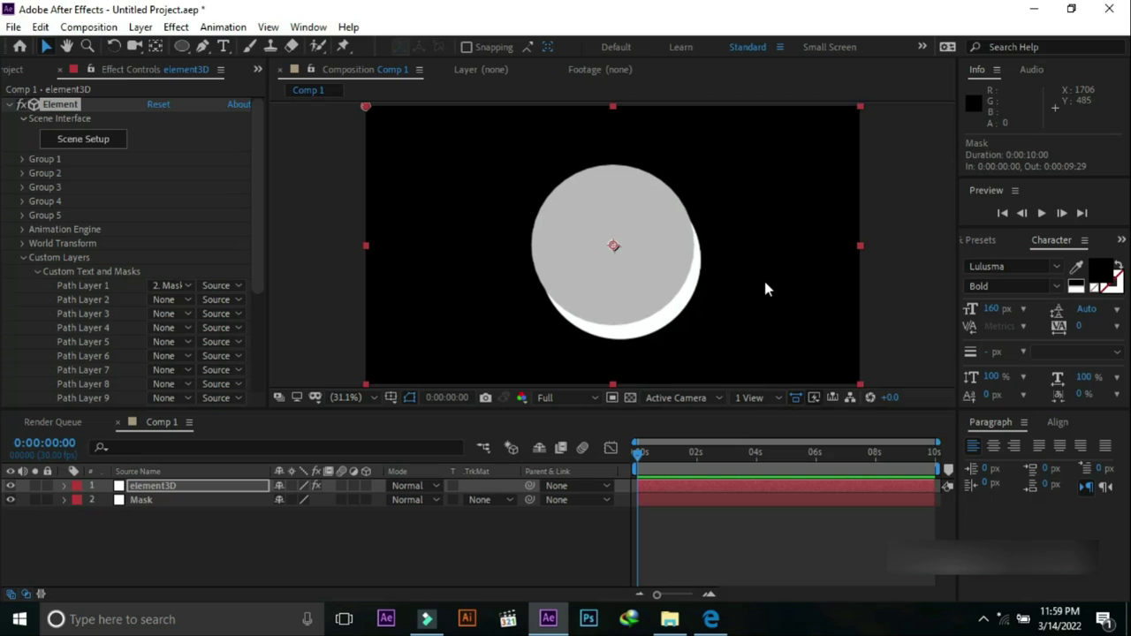
click(10, 500)
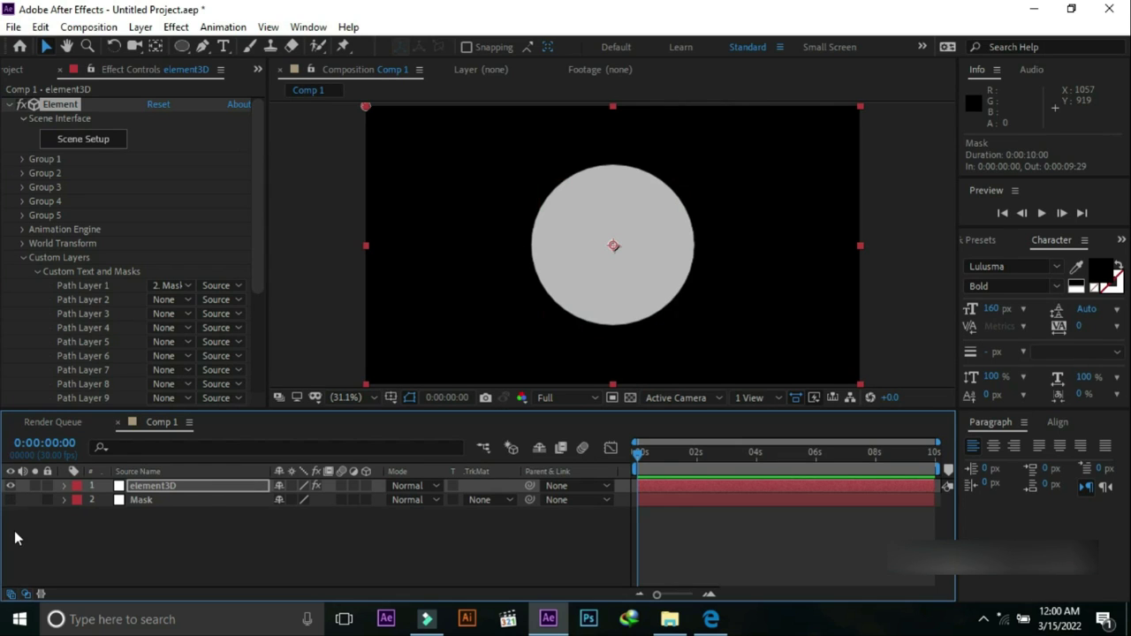
Add a text box reading NFT across the middle of the grey disc, on a layer above element3D.
click(157, 488)
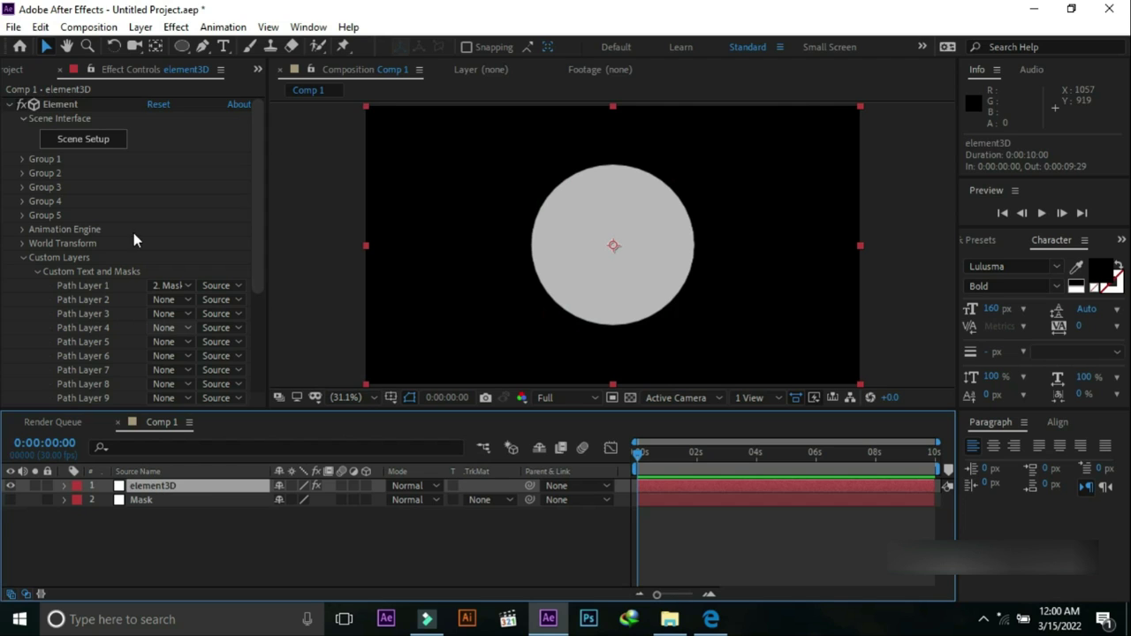
click(224, 46)
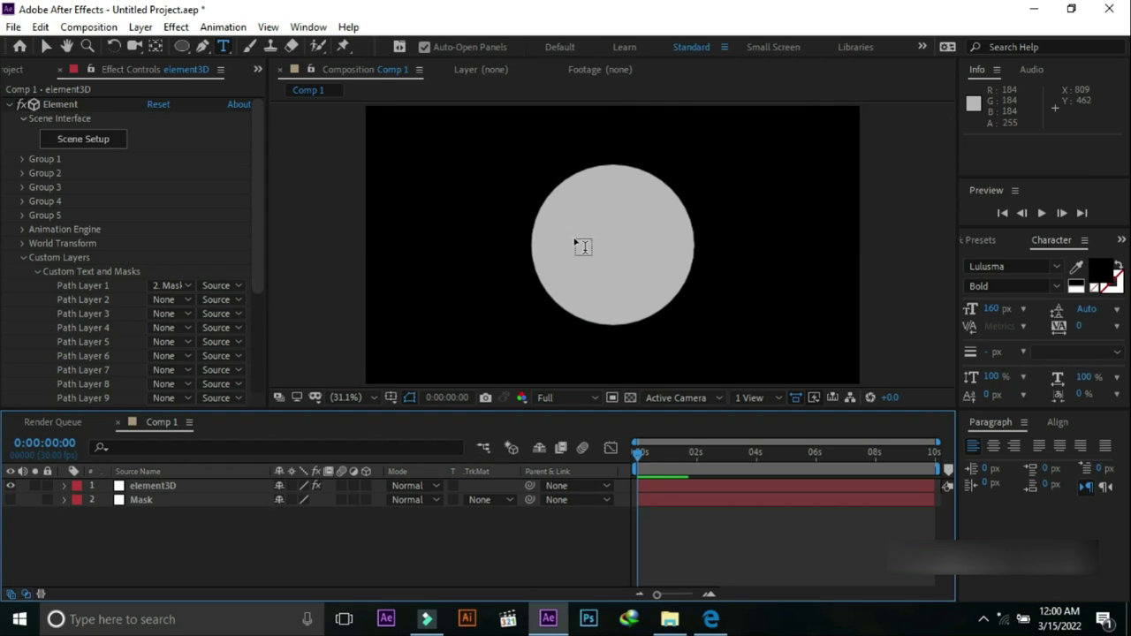
click(579, 249)
drag(588, 265, 667, 265)
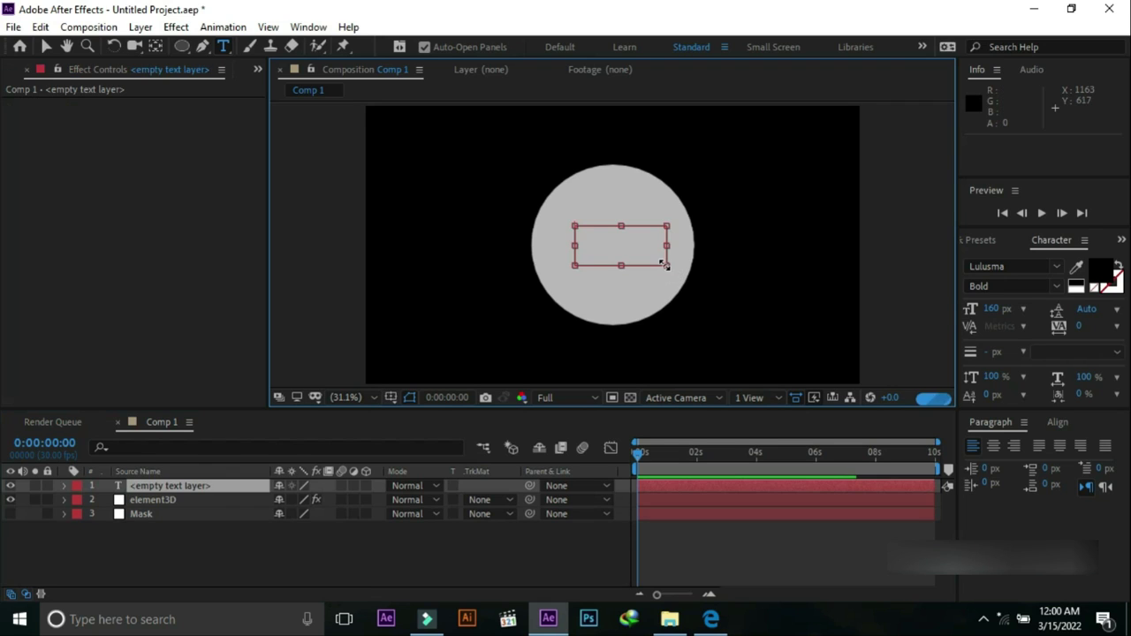
text(N)
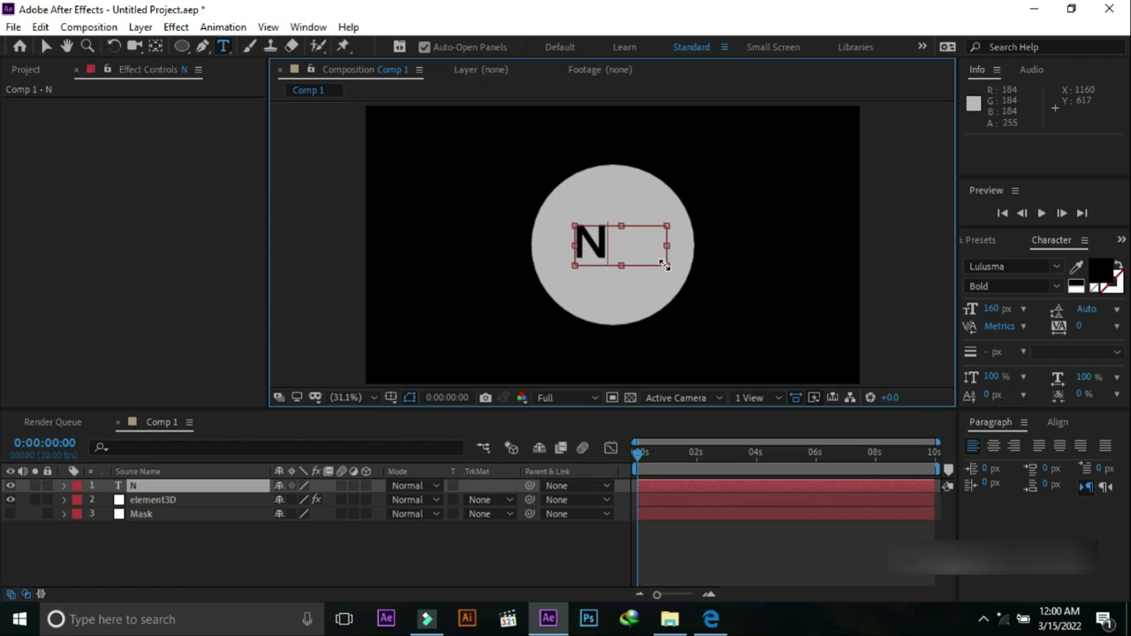
text(FT)
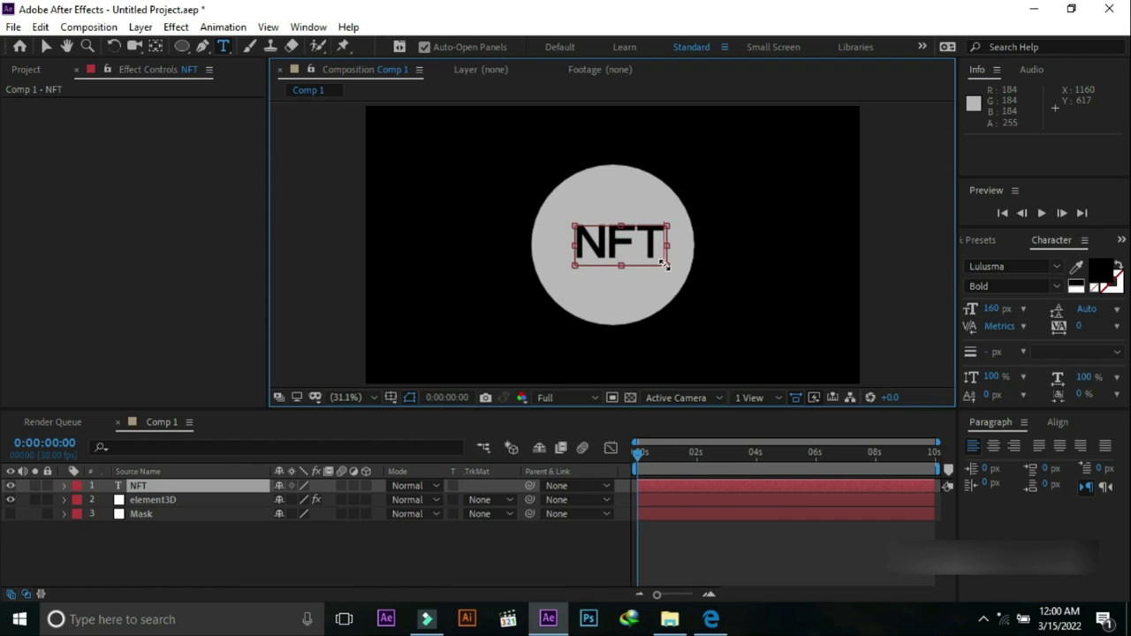
click(222, 491)
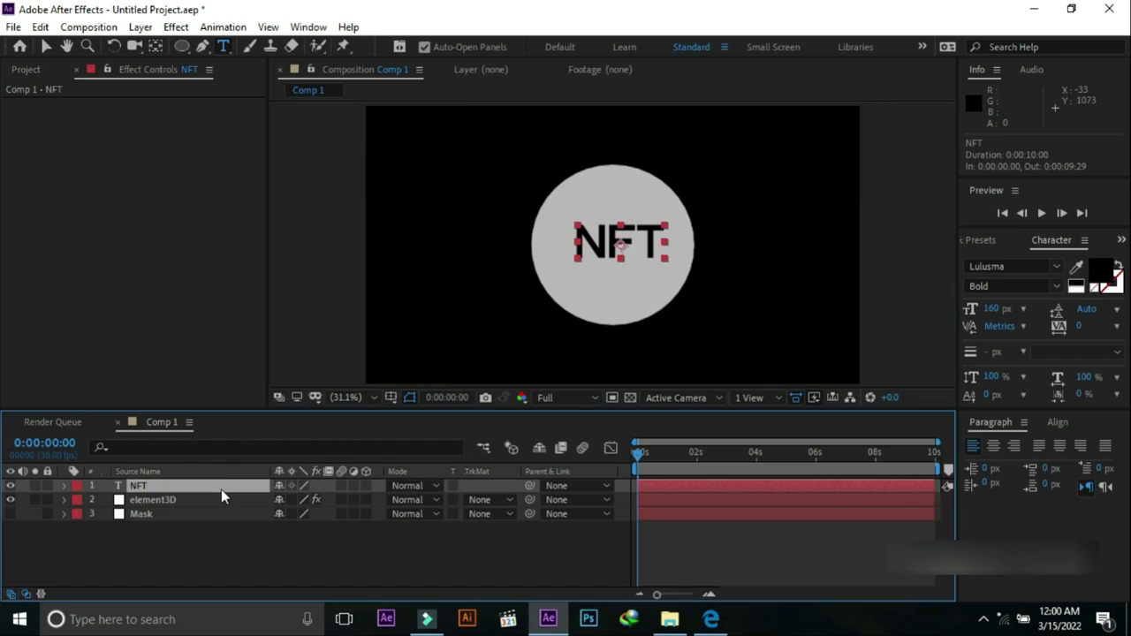
Set Path Layer 2 of the element3D layer's Element effect to the NFT text layer and reopen Scene Setup.
click(155, 504)
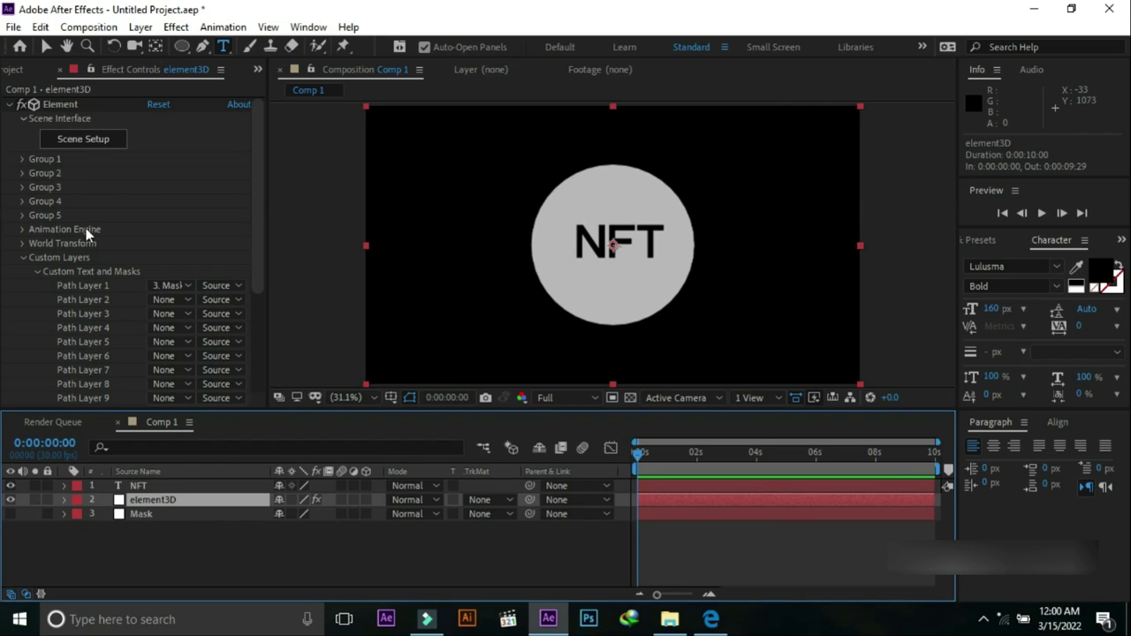
click(188, 302)
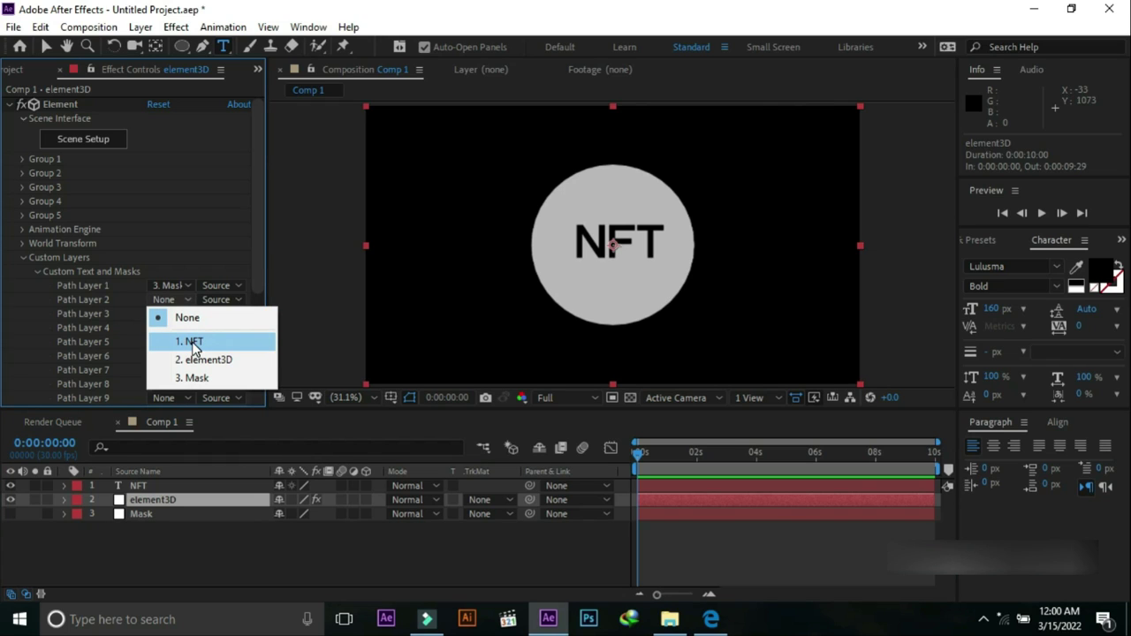
click(194, 343)
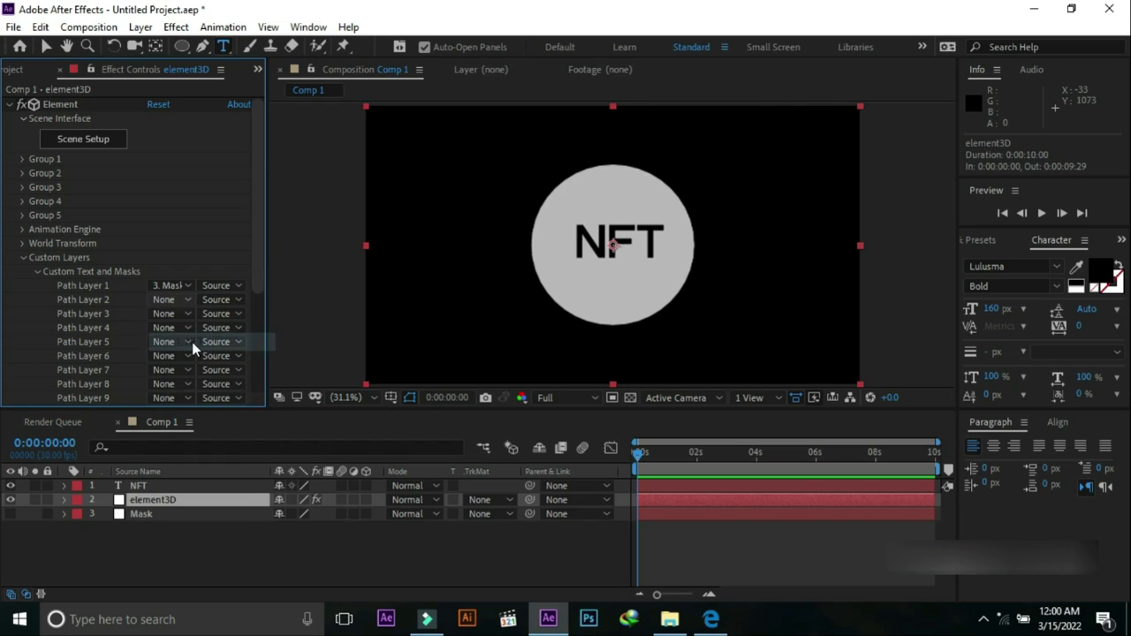
click(99, 144)
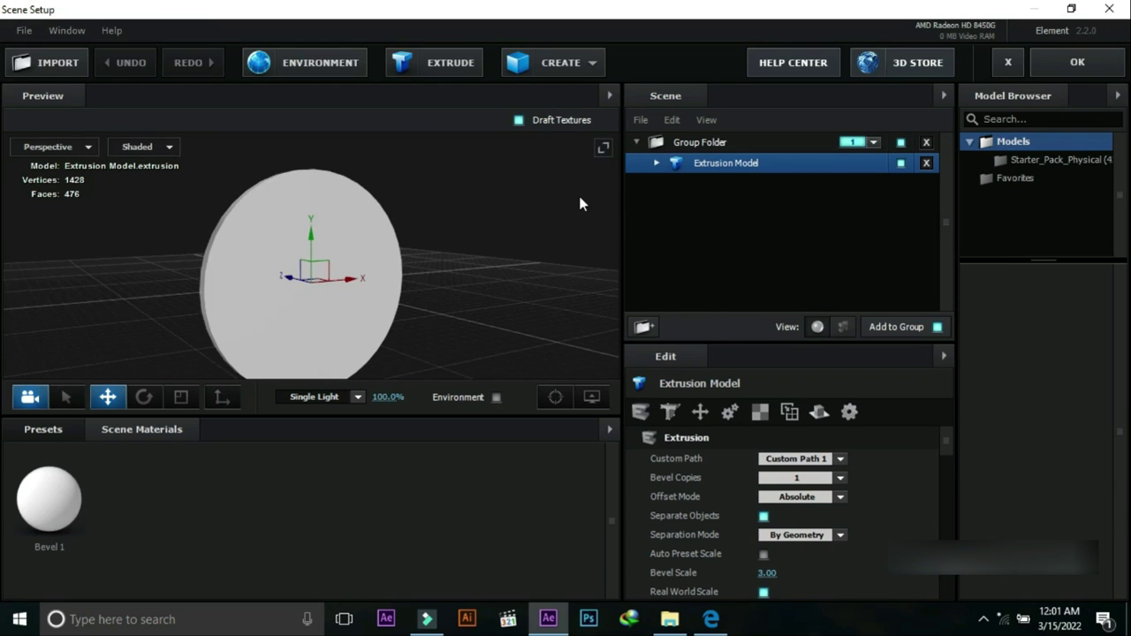
Add a second extrusion model, place it in front of the disc along Z, and set its custom path to Custom Path 2.
drag(572, 190, 566, 216)
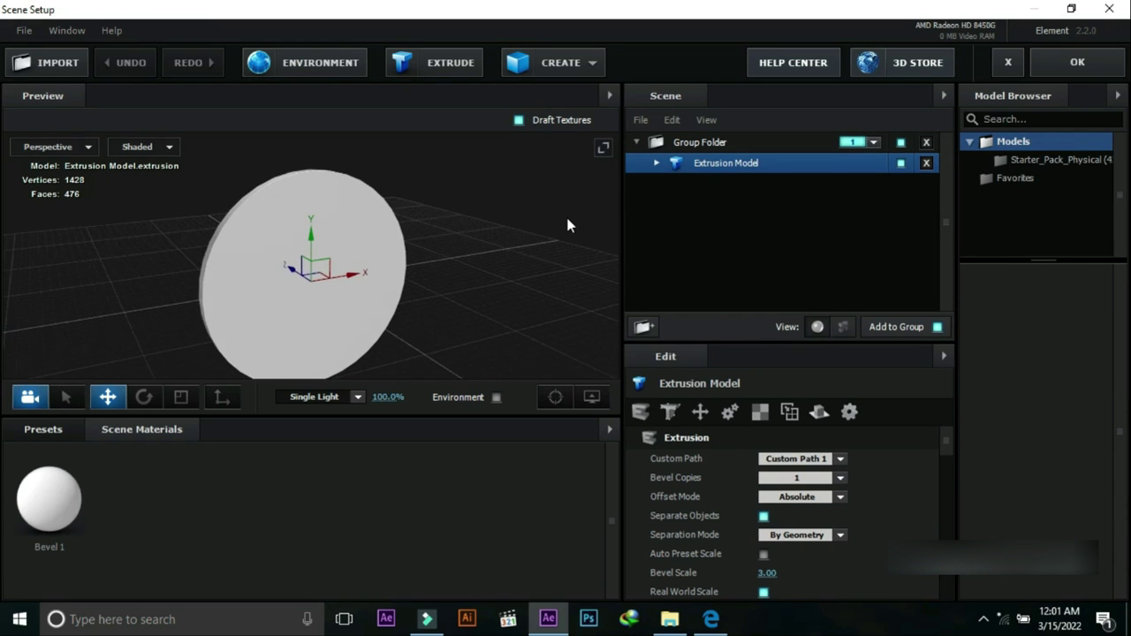
click(445, 66)
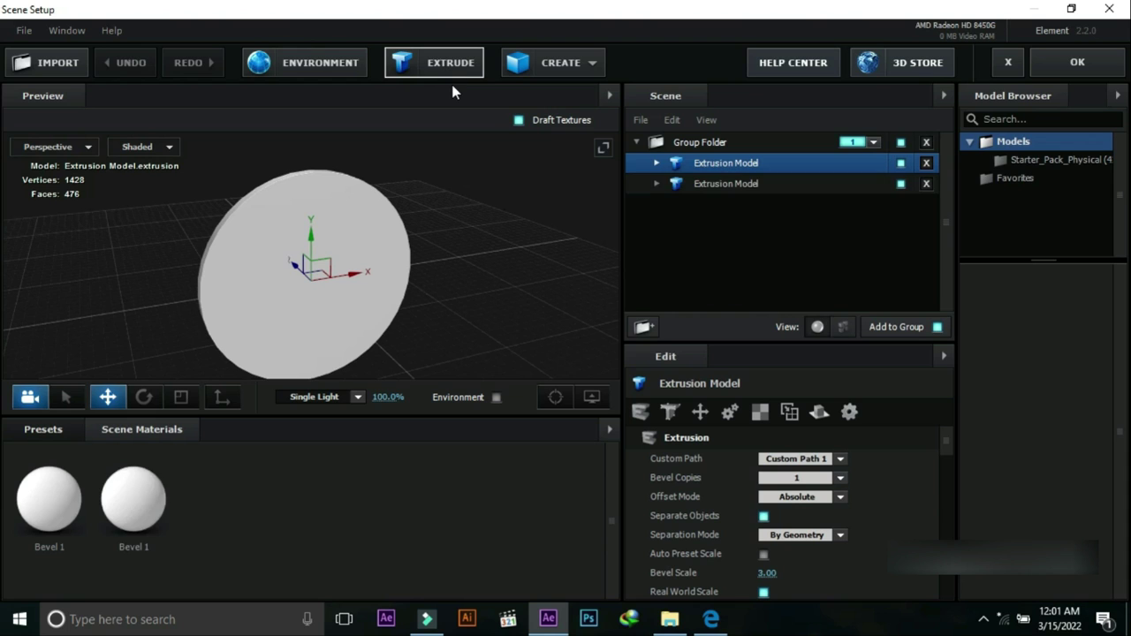
drag(501, 212, 530, 239)
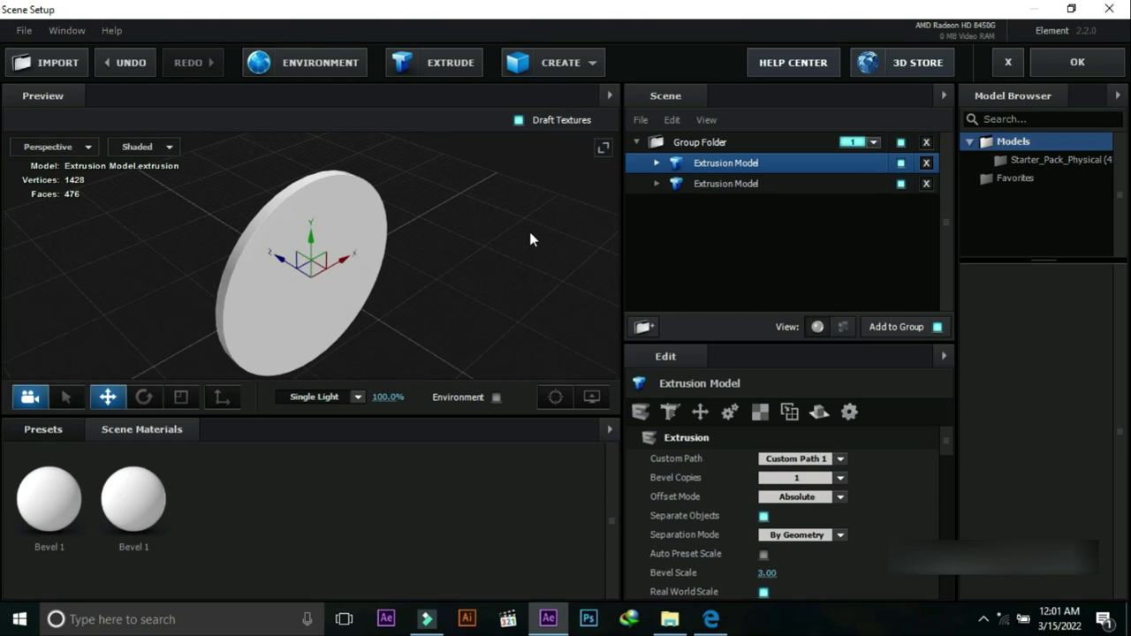
drag(277, 254, 325, 275)
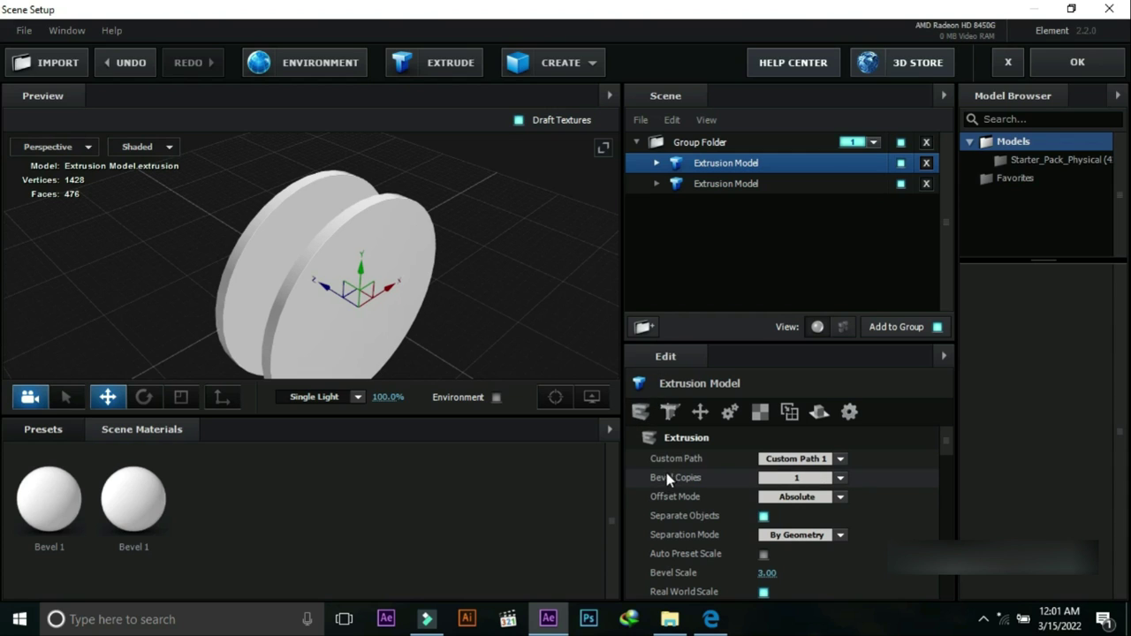
click(840, 460)
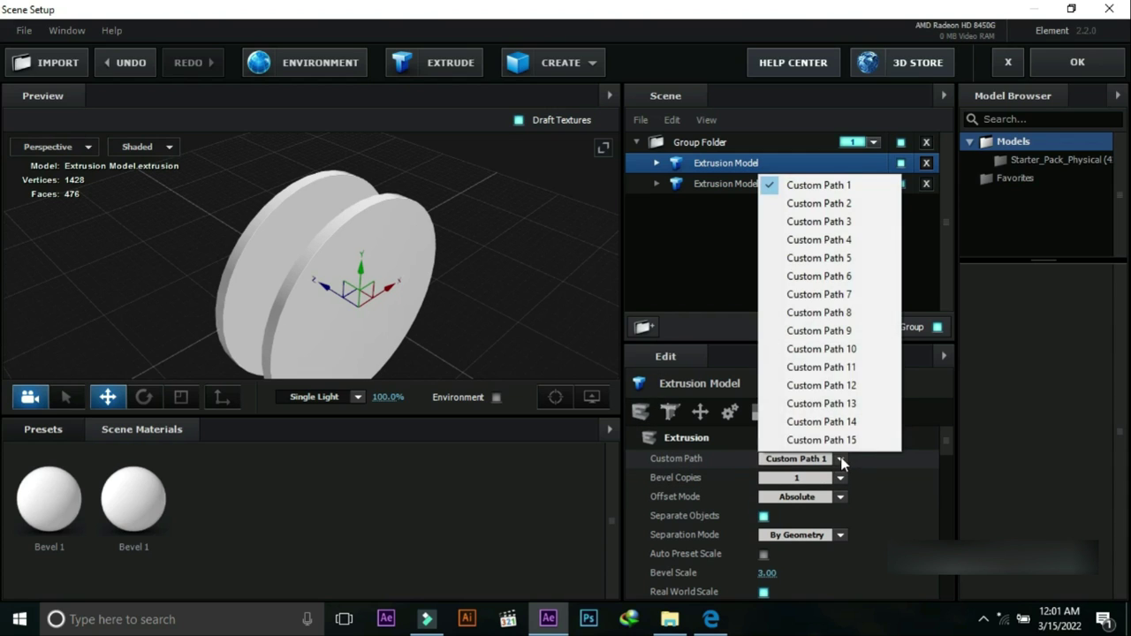
click(848, 204)
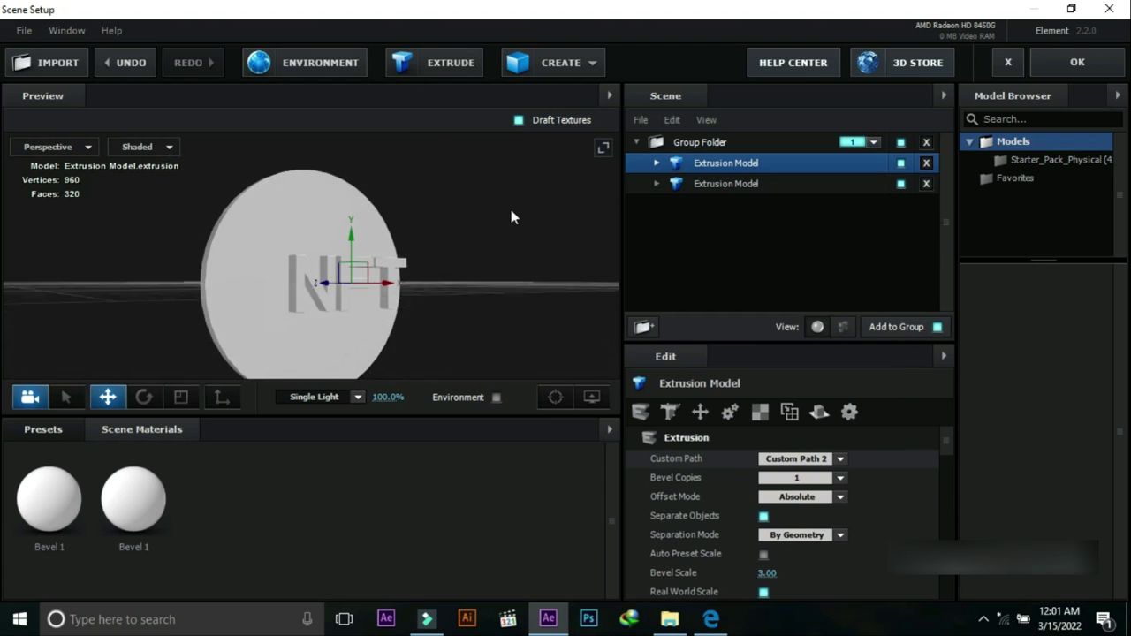
Create a cylinder at the disc's centre and rotate it so its flat ends face the same way as the disc.
drag(548, 221, 576, 141)
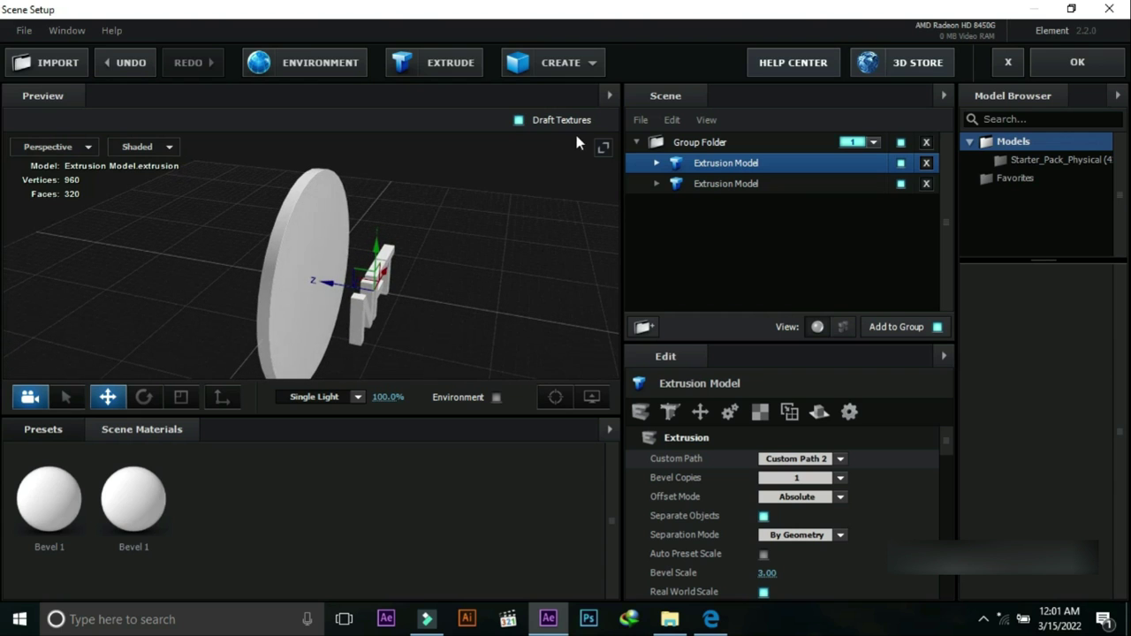
click(593, 63)
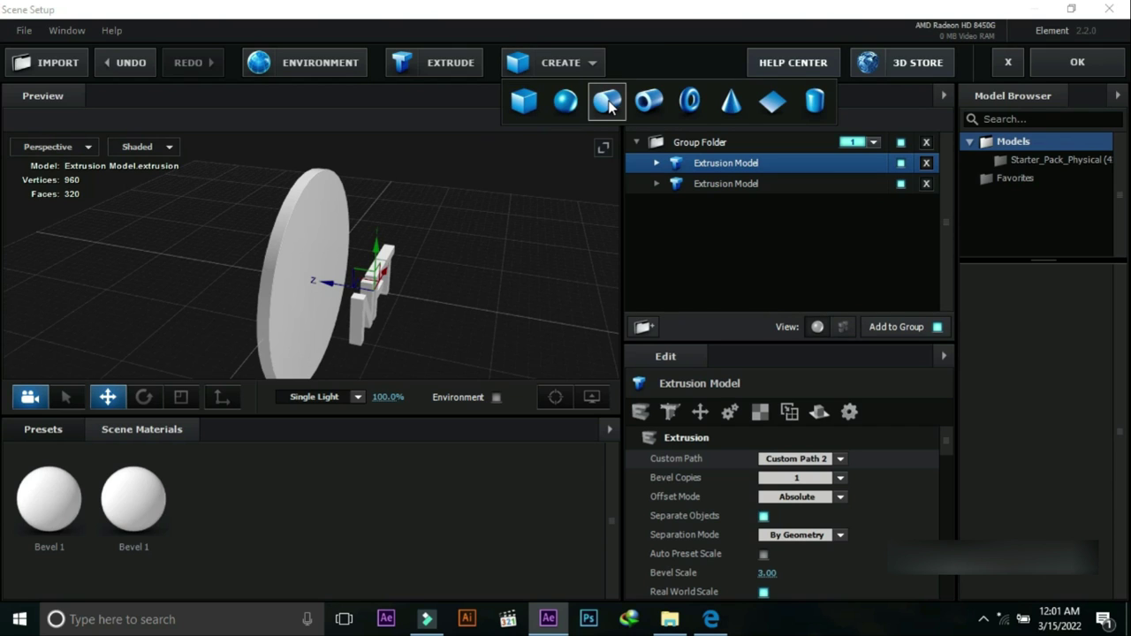
click(608, 101)
drag(509, 233, 524, 190)
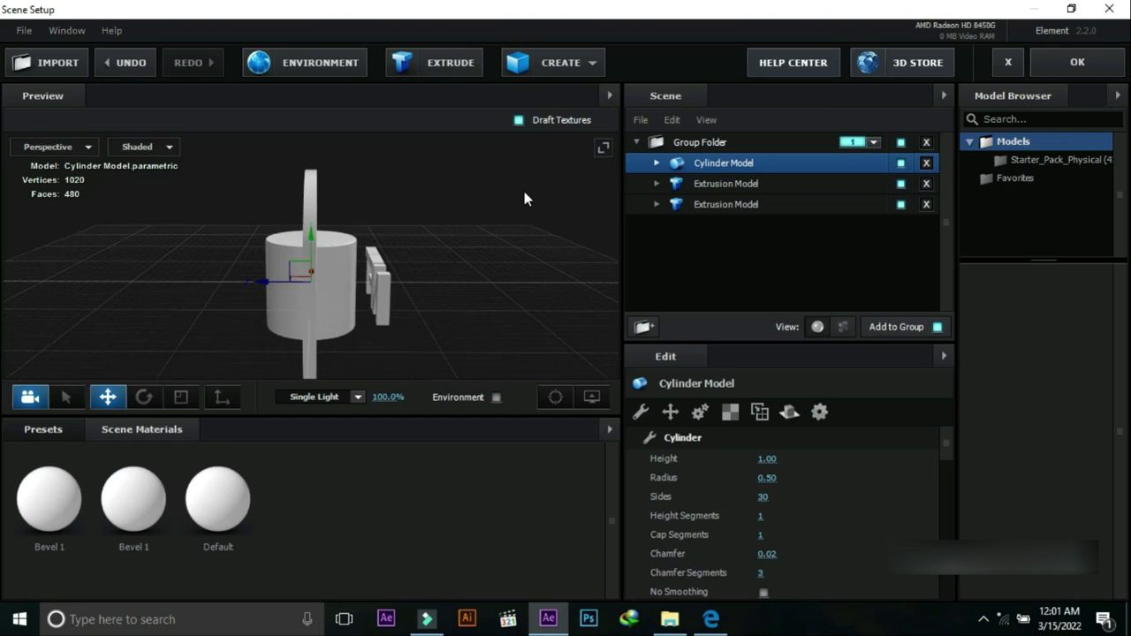
click(146, 399)
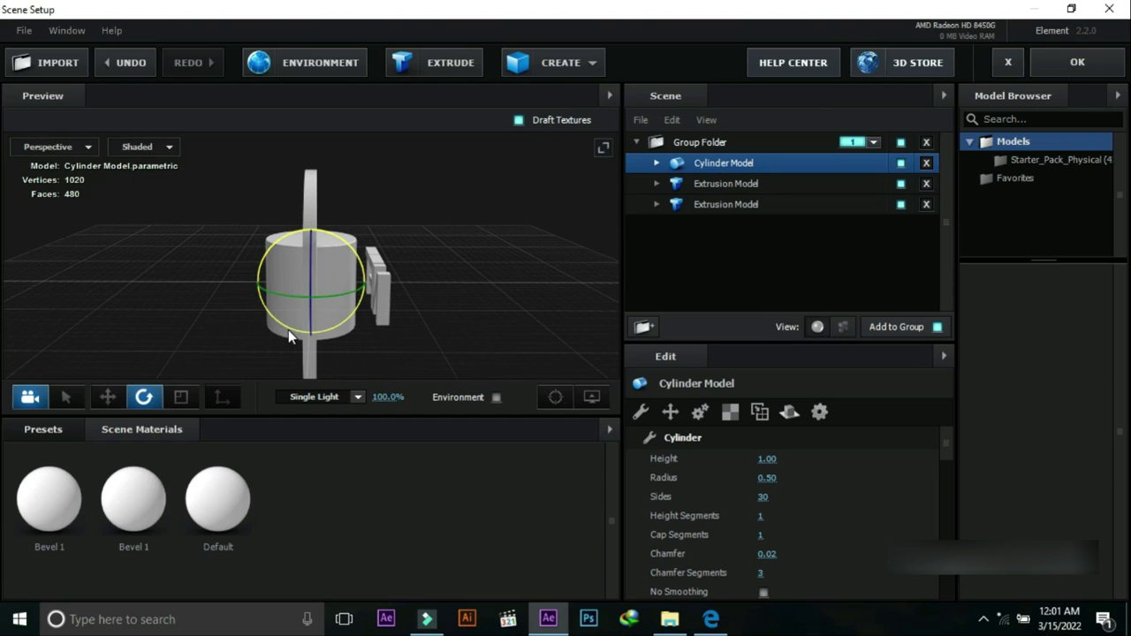
drag(292, 328, 235, 273)
mouse_move(469, 267)
mouse_down()
mouse_move(472, 232)
mouse_move(448, 265)
mouse_move(454, 274)
mouse_up()
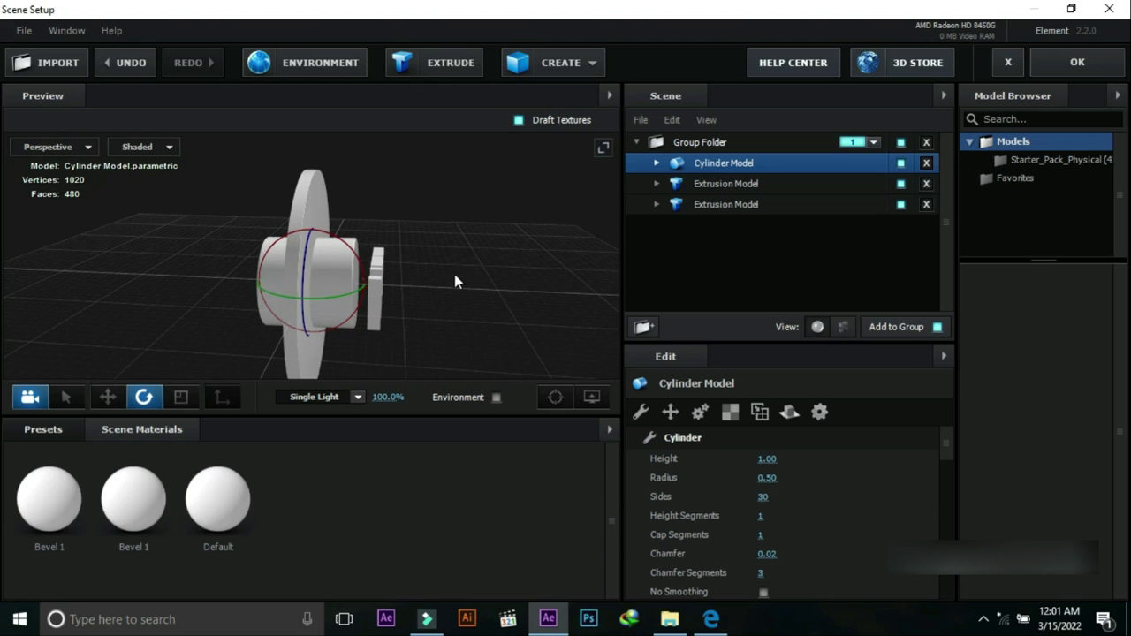
Scale the cylinder down to slightly thicker than the disc and widen it into a raised inner circle.
click(181, 397)
drag(374, 280, 333, 288)
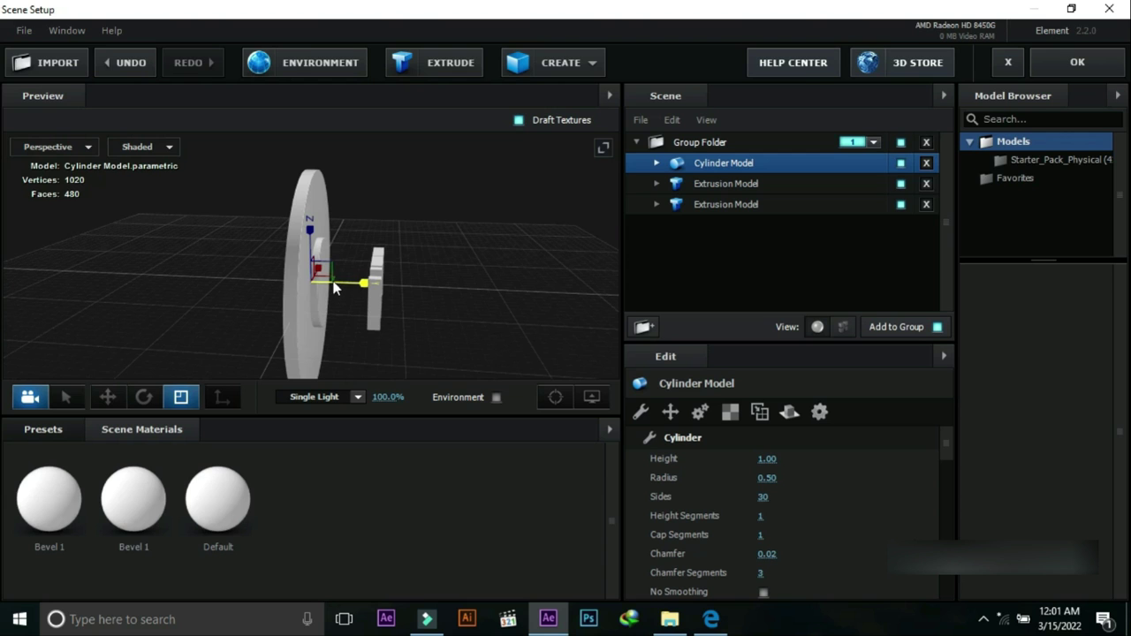
mouse_move(461, 229)
mouse_down()
mouse_move(386, 243)
mouse_move(371, 219)
mouse_move(381, 237)
mouse_move(350, 237)
mouse_move(332, 212)
mouse_move(391, 242)
mouse_move(513, 235)
mouse_move(474, 237)
mouse_move(481, 225)
mouse_up()
drag(518, 228, 610, 209)
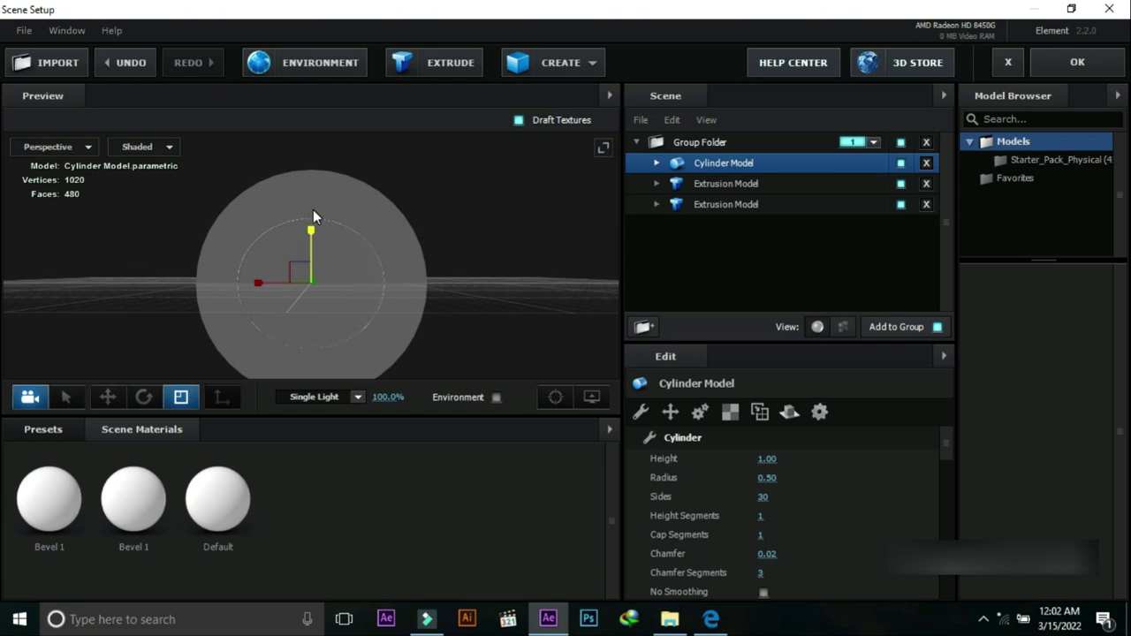
drag(497, 221, 307, 202)
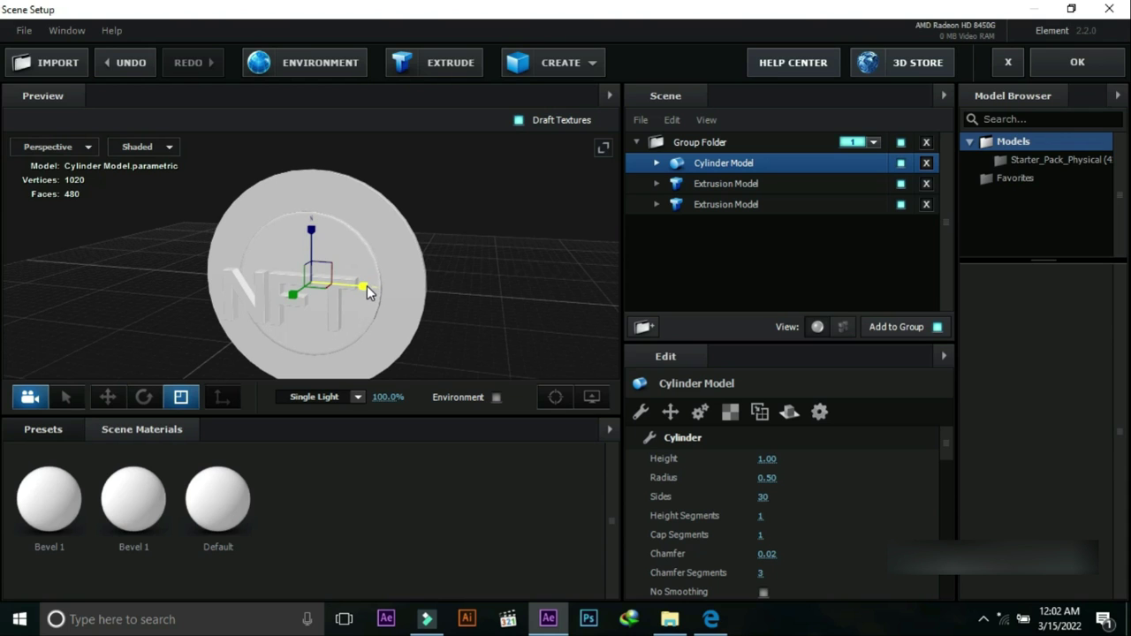
drag(440, 271, 762, 241)
Duplicate the NFT text extrusion model and move the copy along Z to the opposite side of the coin.
key(w)
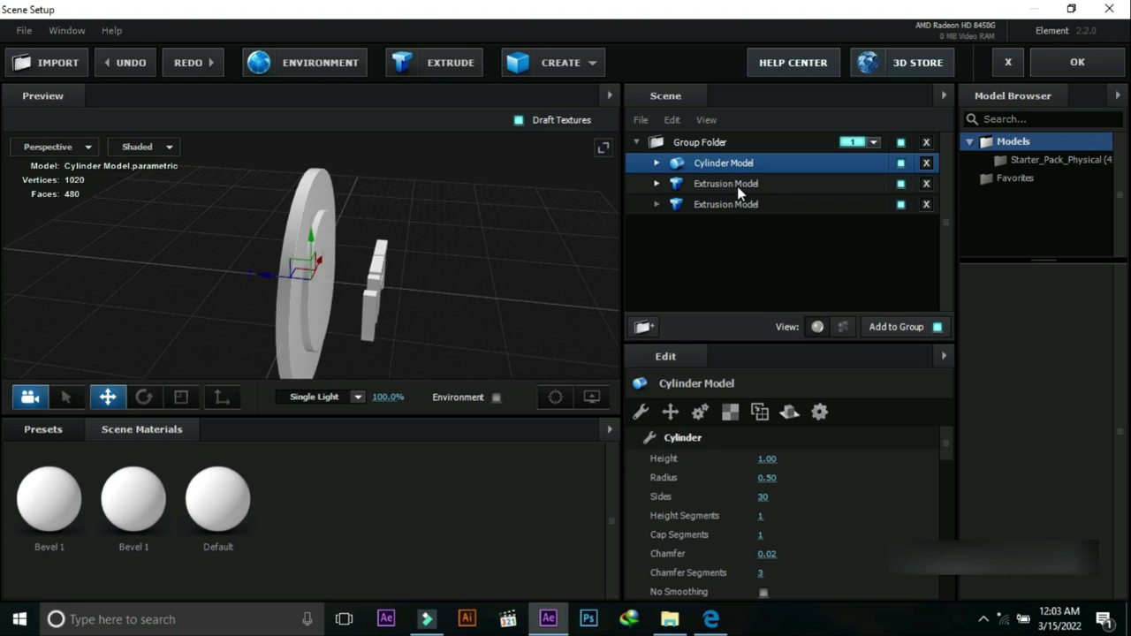
click(738, 188)
click(751, 205)
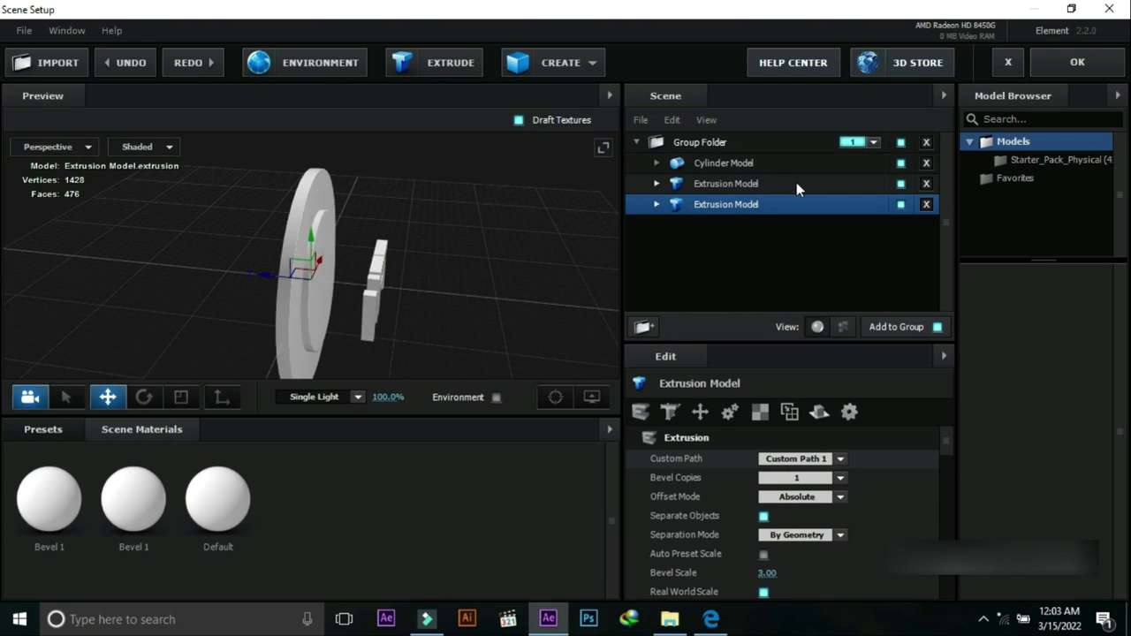
click(796, 183)
click(901, 183)
click(900, 183)
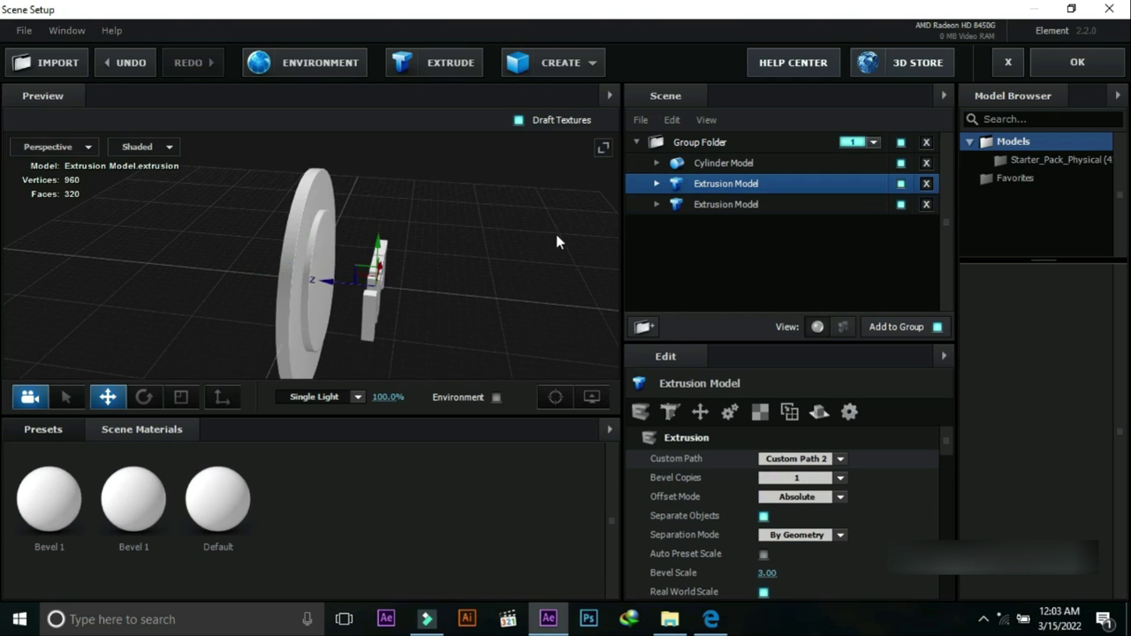
drag(556, 234, 521, 237)
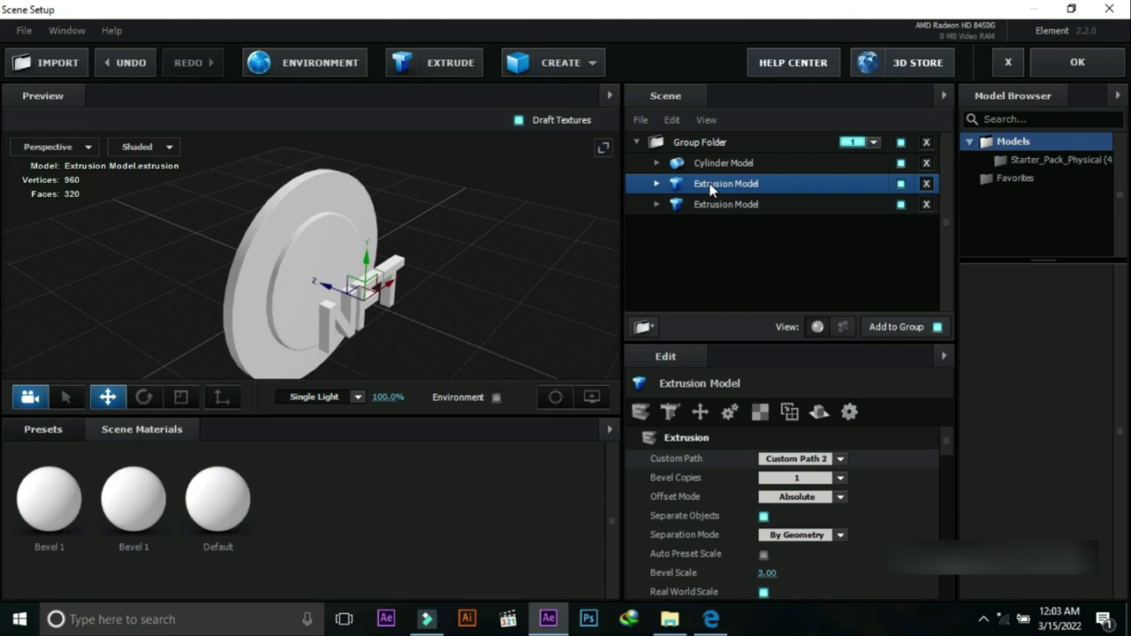
key(ctrl+d)
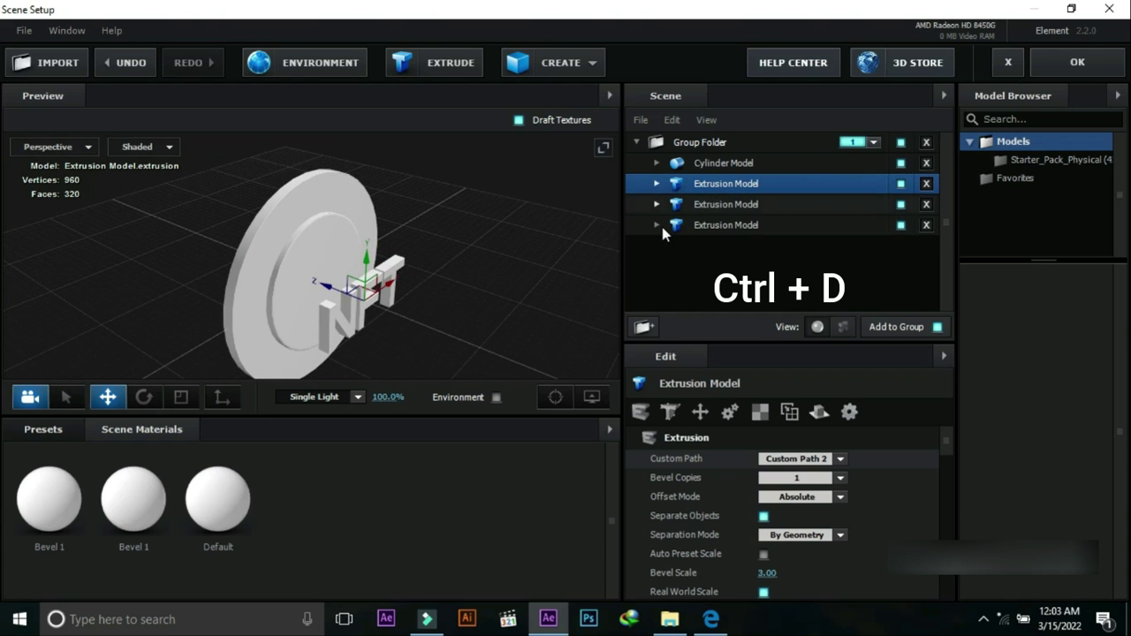
drag(545, 251, 609, 231)
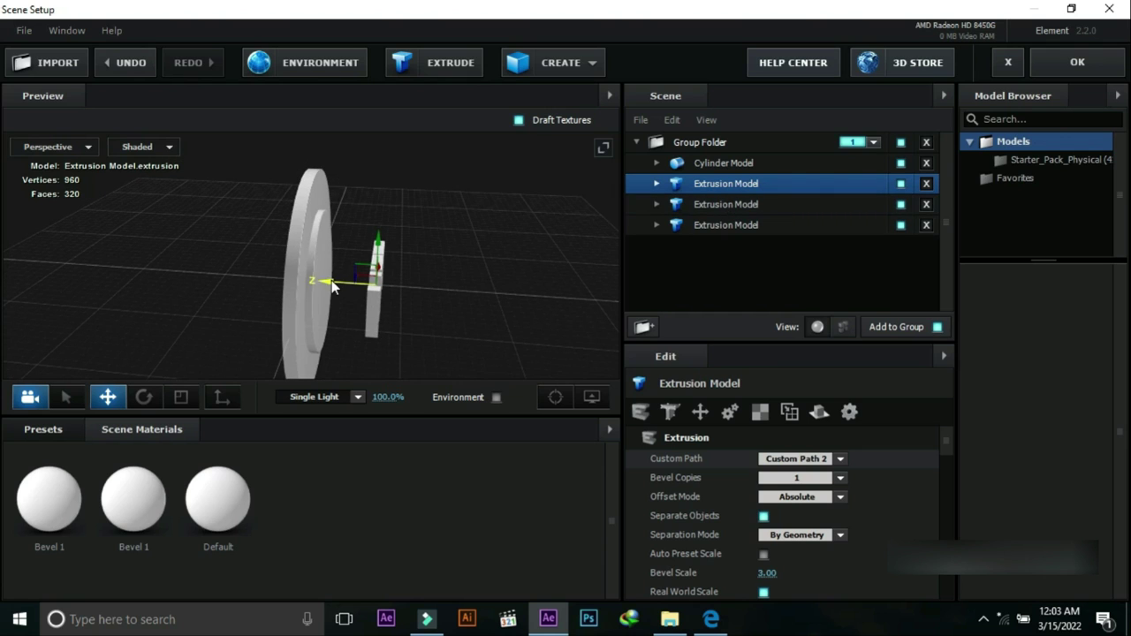
drag(309, 281, 212, 263)
drag(355, 291, 451, 265)
Rotate the duplicated NFT text around its vertical axis so it faces outward from the coin's back.
click(144, 397)
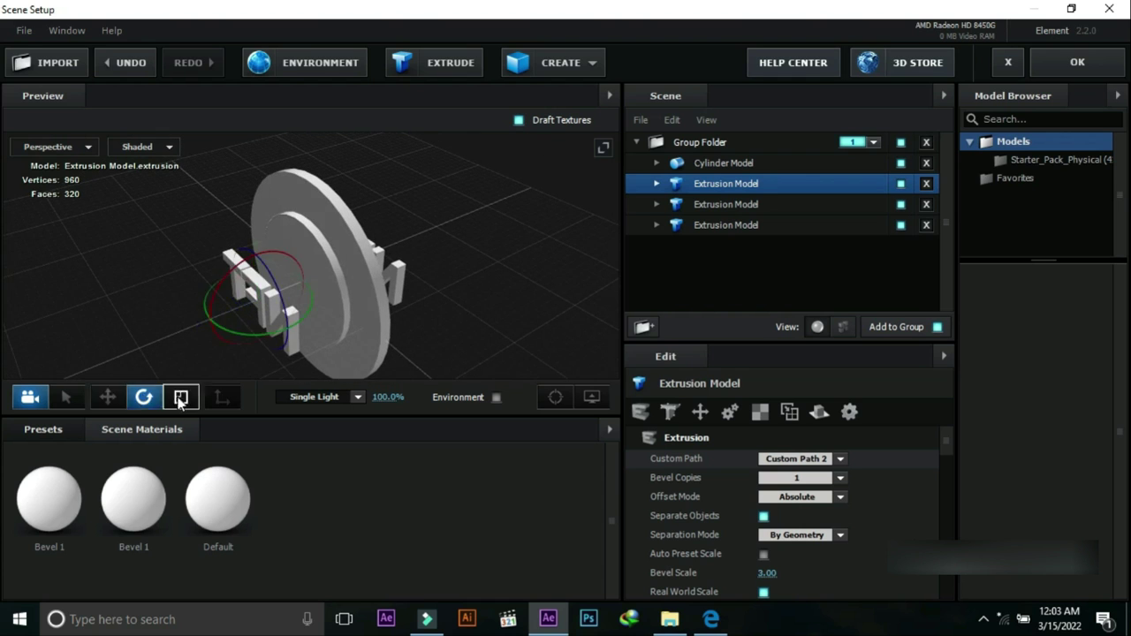
drag(374, 289, 481, 263)
drag(270, 309, 463, 320)
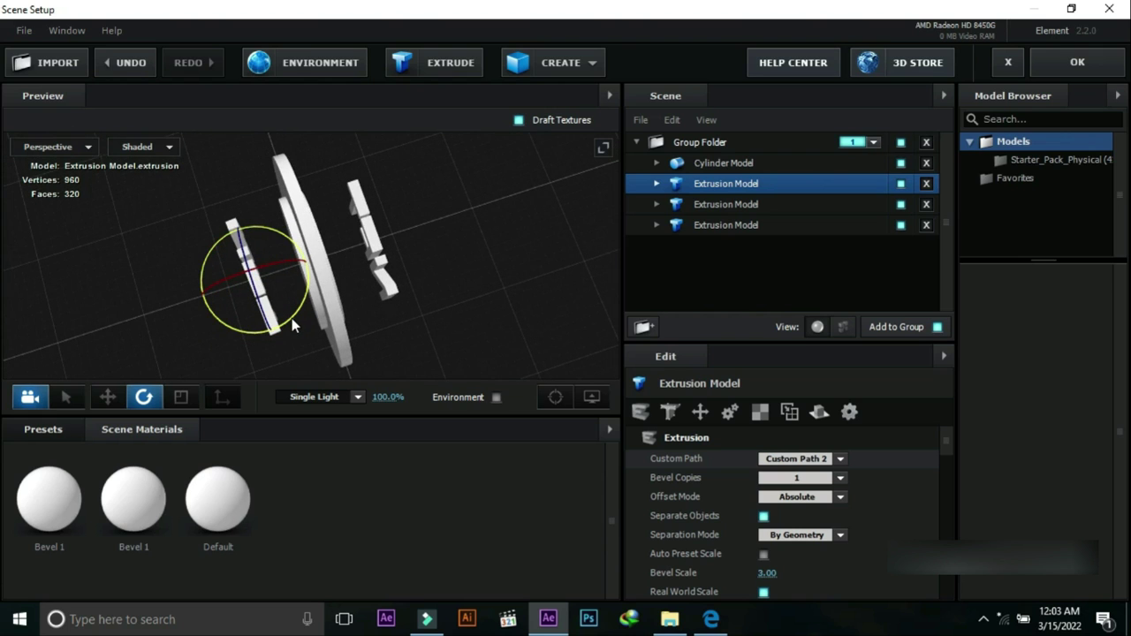
drag(287, 316, 295, 324)
drag(433, 250, 375, 158)
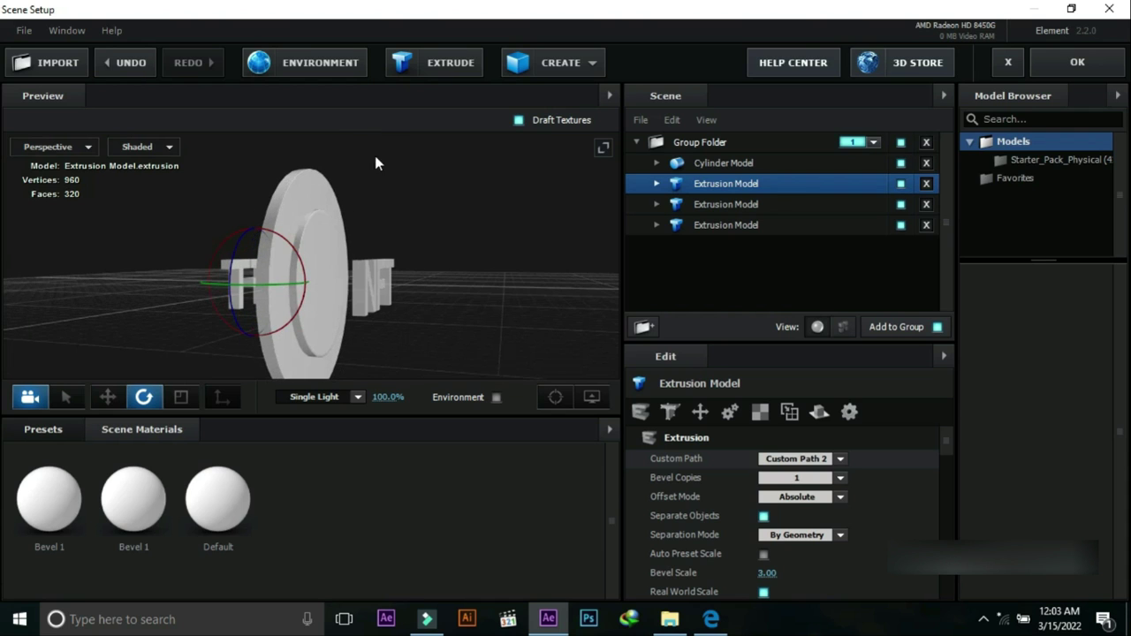
Move the rear NFT text along Z until it sits slightly raised on the coin's back face.
click(108, 397)
drag(425, 179, 415, 203)
drag(202, 293, 252, 285)
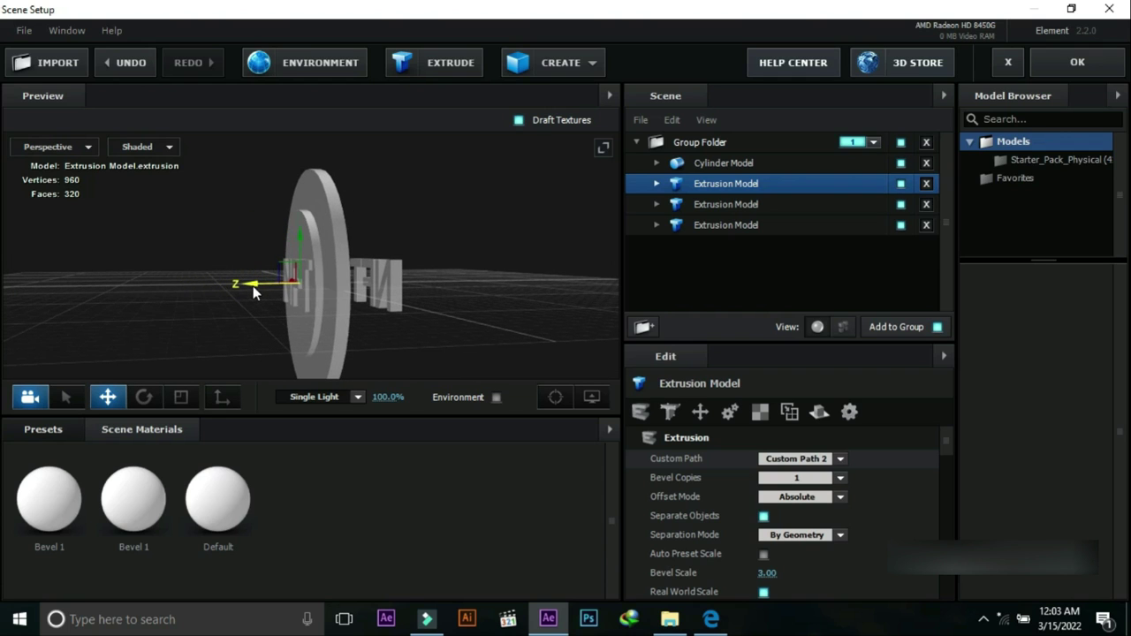
drag(454, 280, 429, 281)
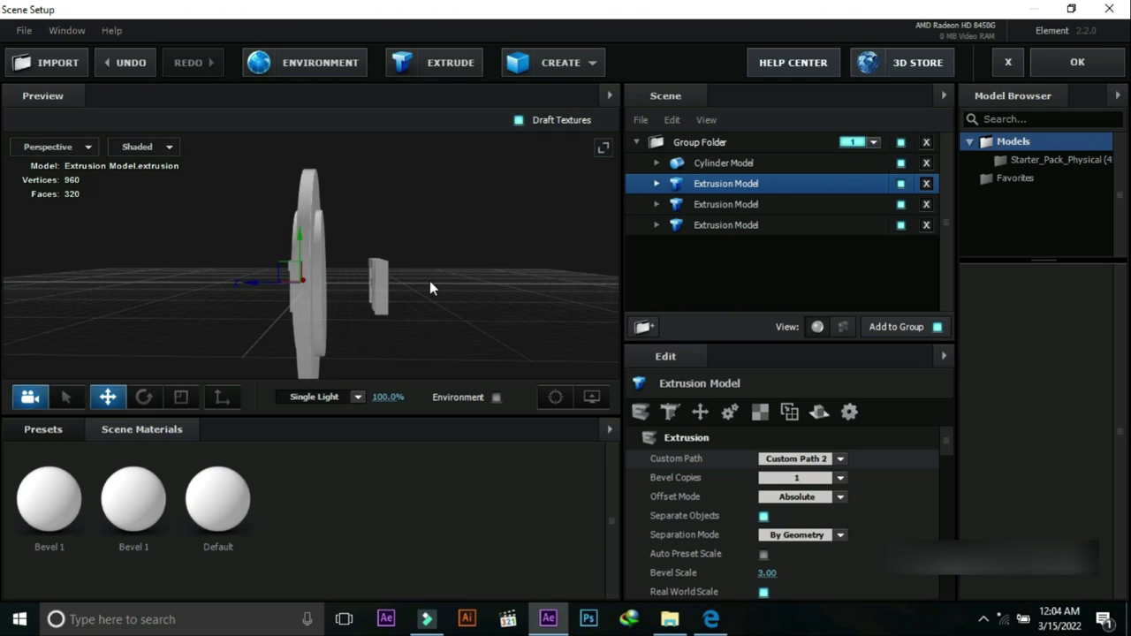
Move the front NFT text along Z until it sits slightly raised on the coin's front face.
click(767, 204)
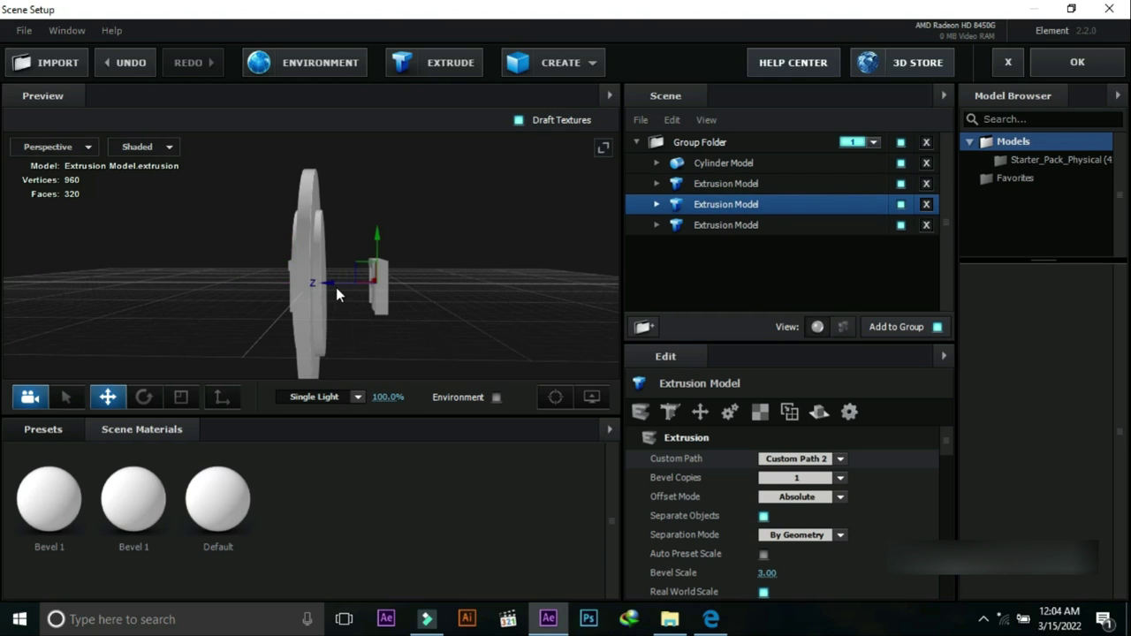
drag(324, 286, 279, 281)
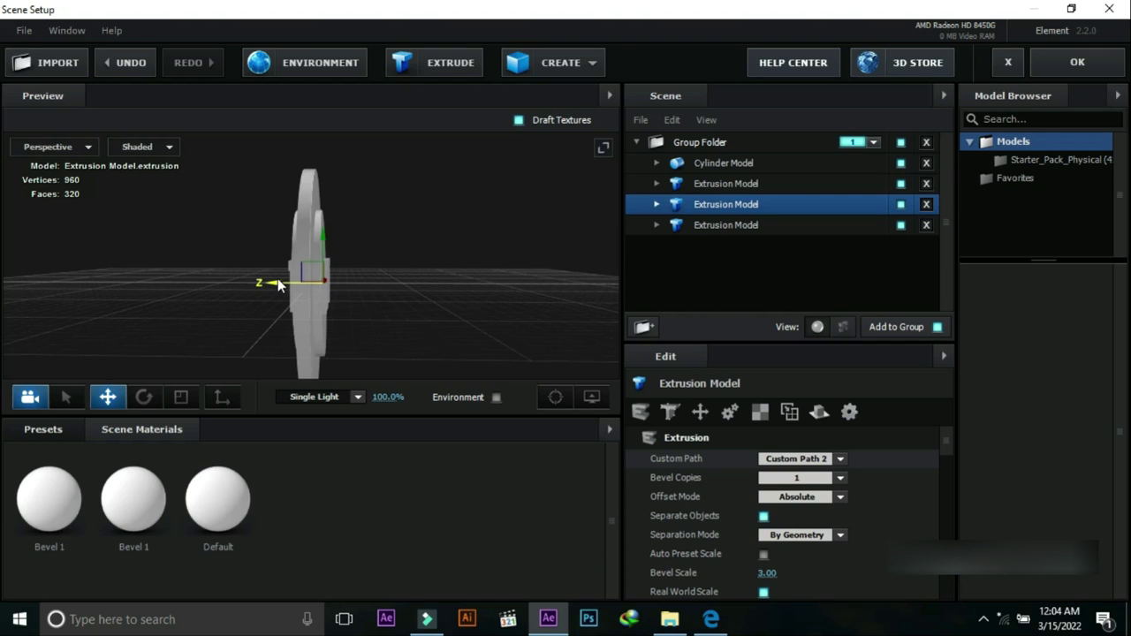
mouse_move(419, 224)
mouse_down()
mouse_move(381, 237)
mouse_move(454, 228)
mouse_move(449, 203)
mouse_move(297, 214)
mouse_move(475, 230)
mouse_move(555, 215)
mouse_move(545, 240)
mouse_move(460, 268)
mouse_move(429, 291)
mouse_move(424, 227)
mouse_up()
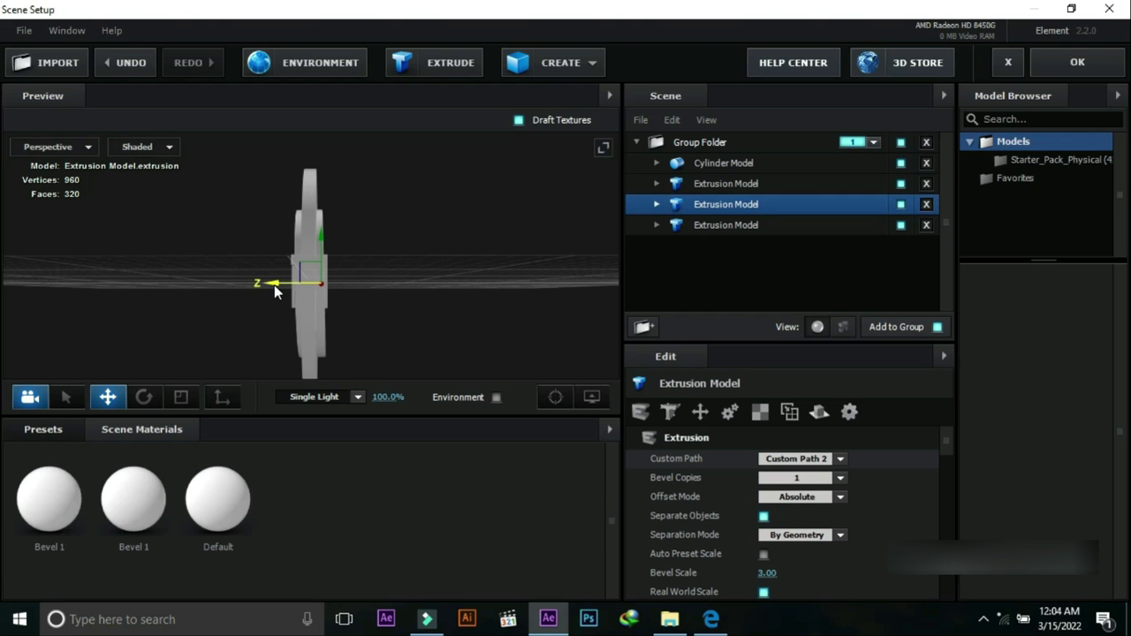
drag(423, 230, 470, 251)
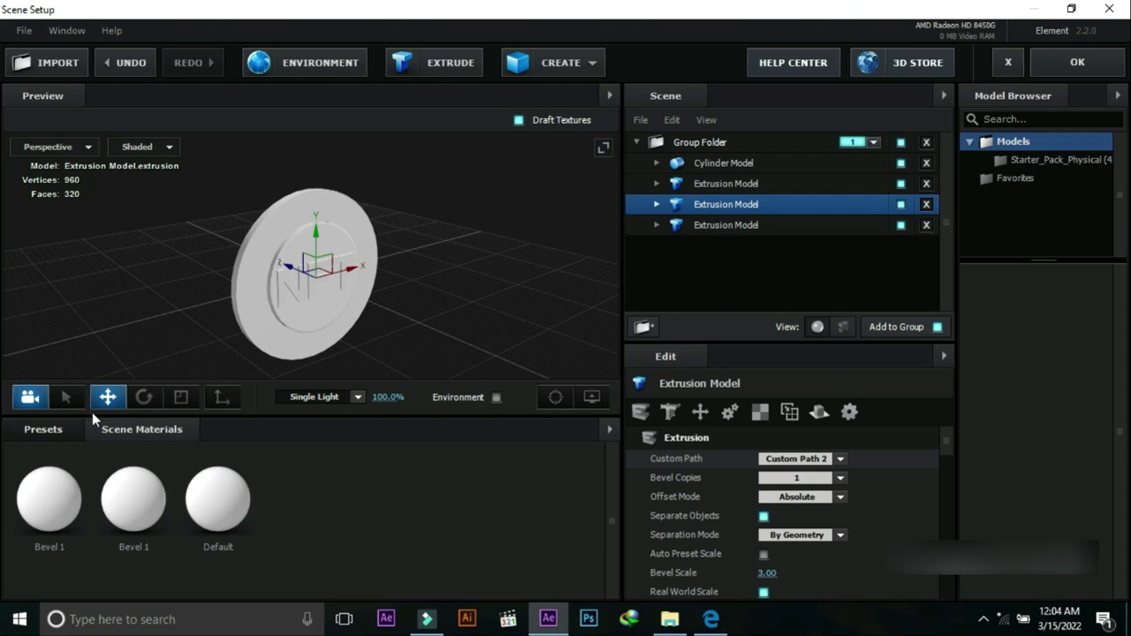
Apply the Gold material from the Physical presets to the coin's outer disc.
click(38, 432)
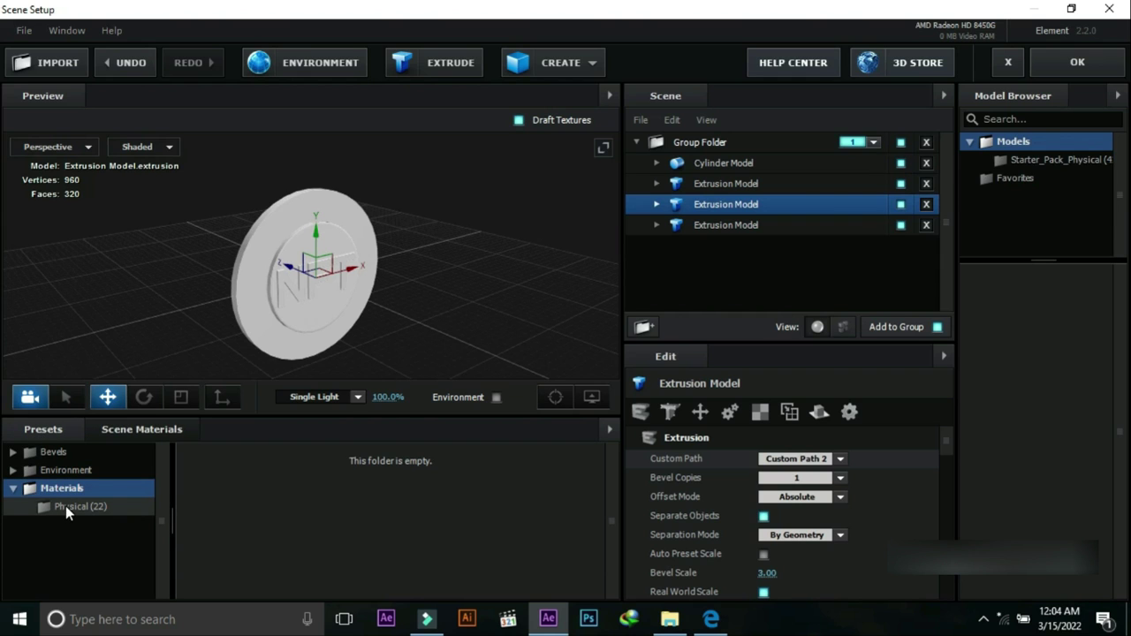
click(63, 510)
scroll(431, 530, down, 4)
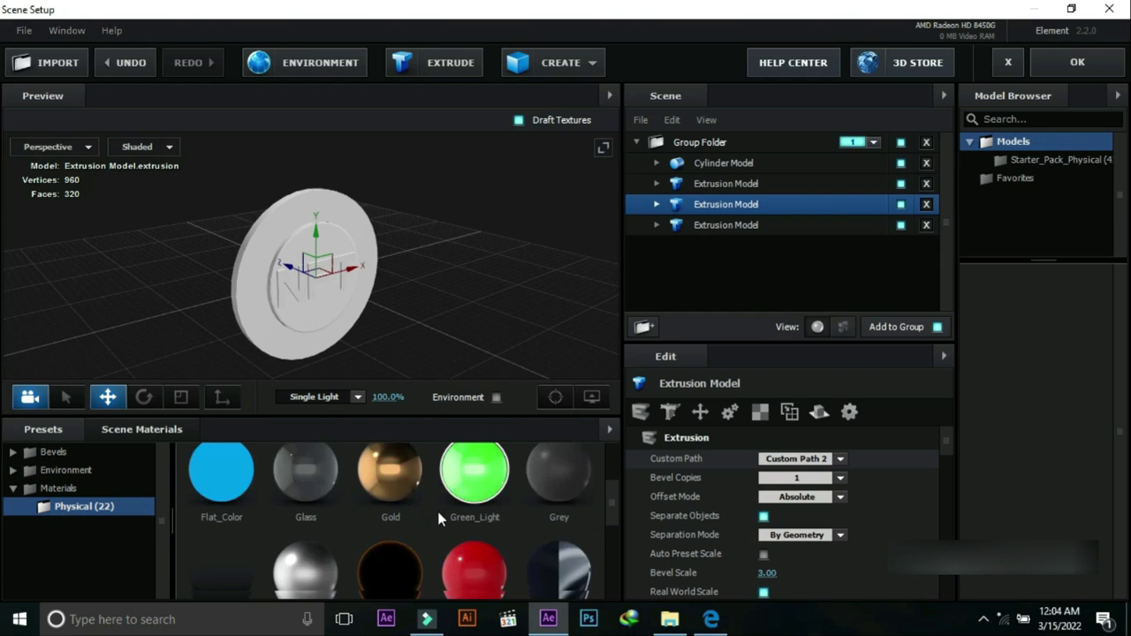
scroll(433, 511, up, 2)
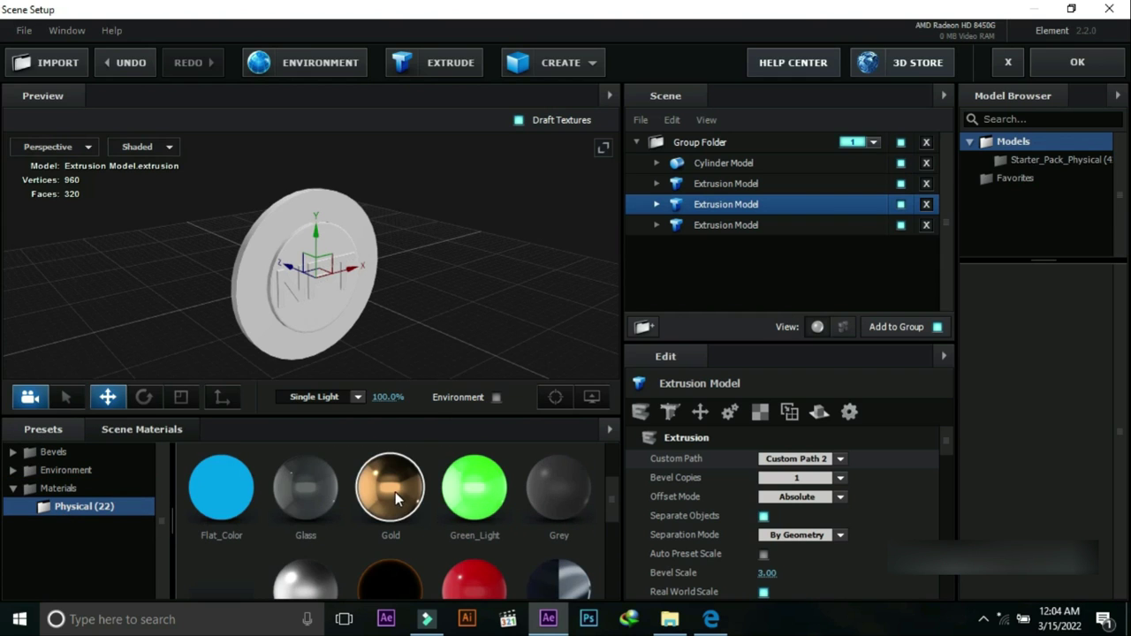
drag(371, 485, 263, 333)
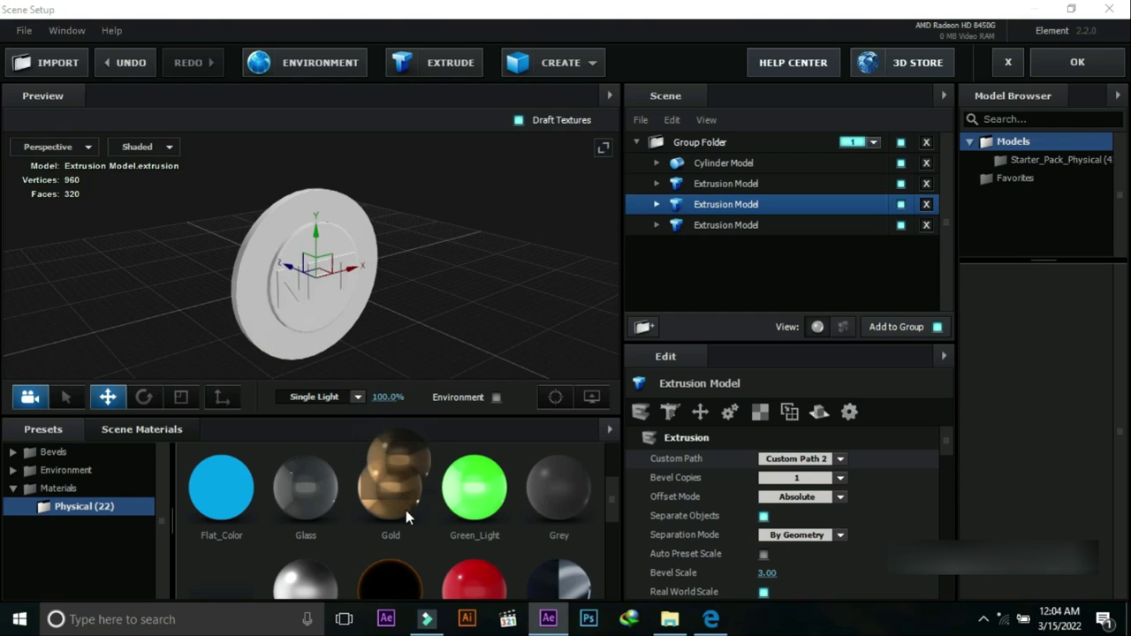
click(723, 226)
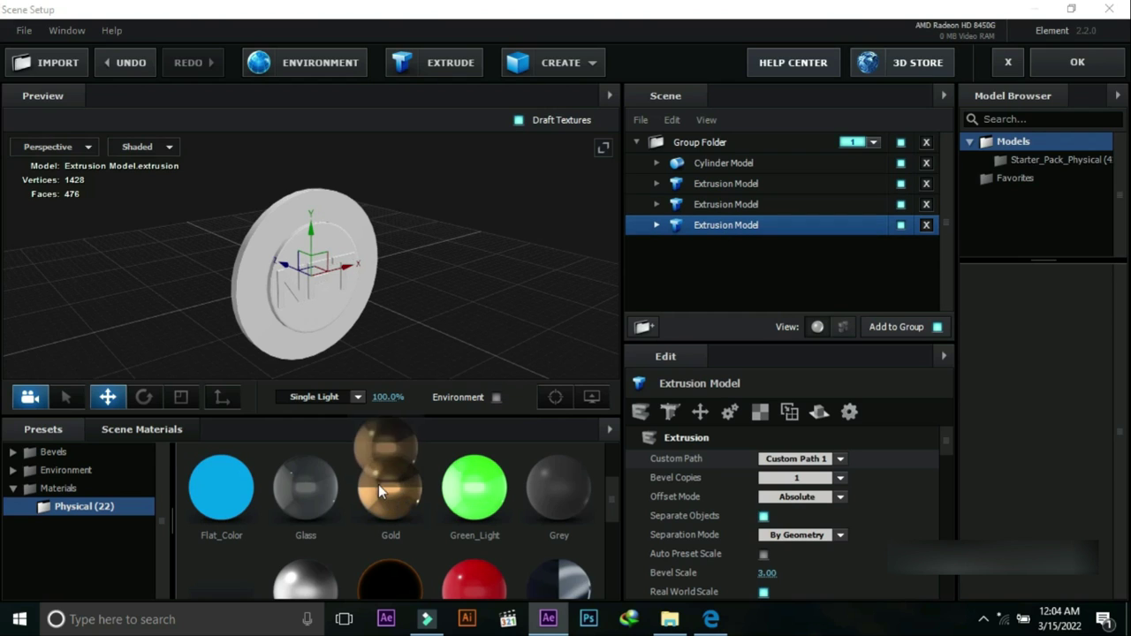
drag(378, 485, 255, 325)
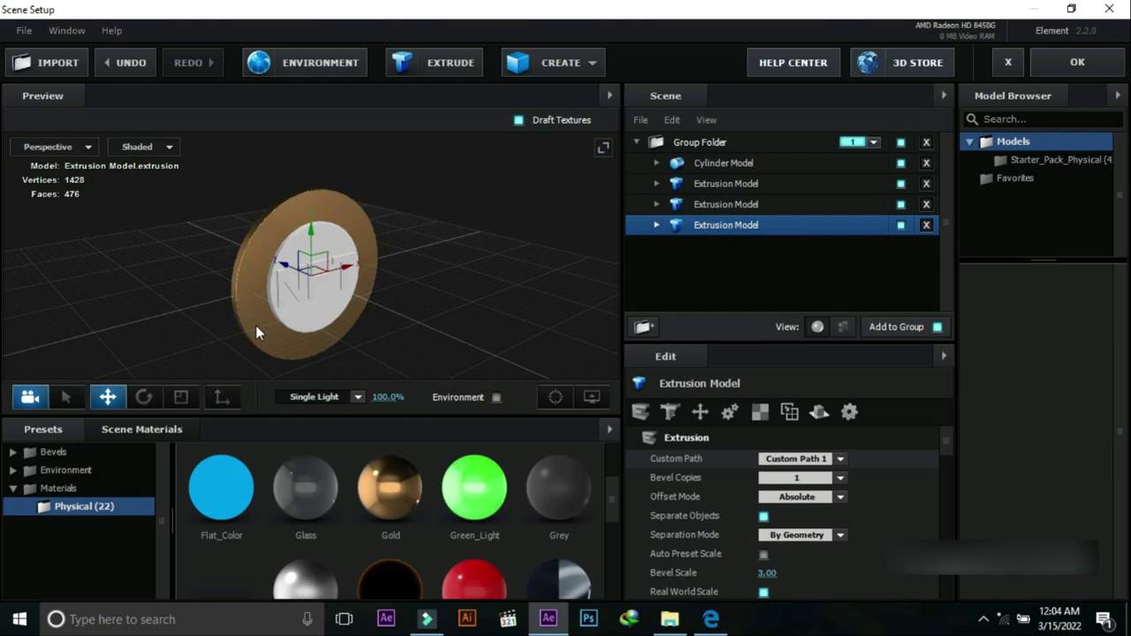
Apply the Gold material from the Physical presets to the coin's inner cylinder.
drag(460, 329, 484, 286)
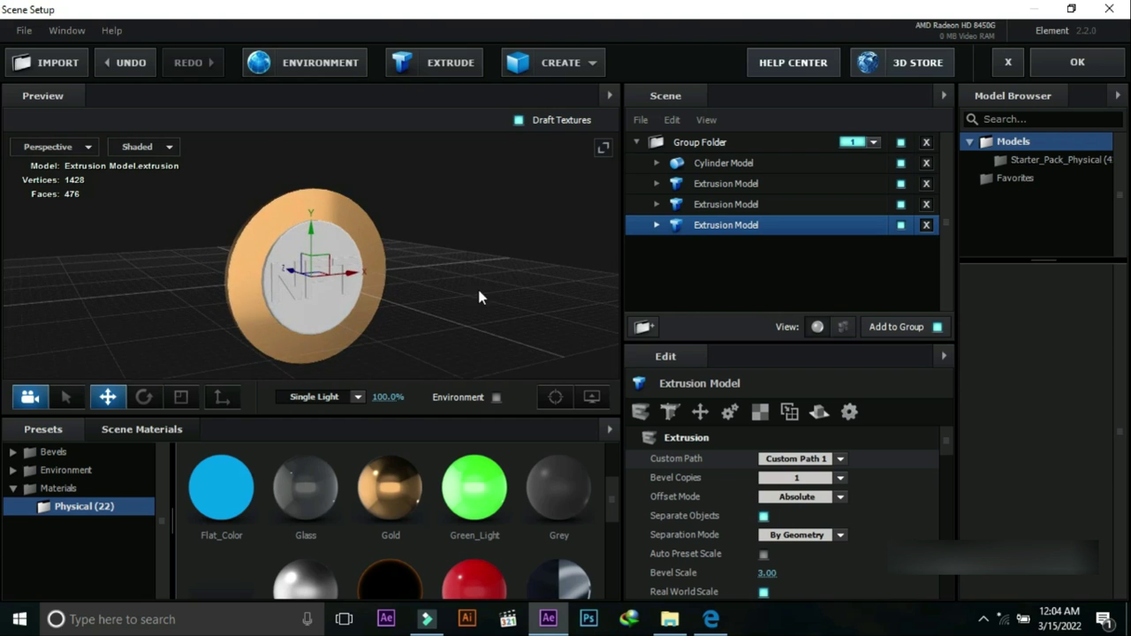
click(727, 164)
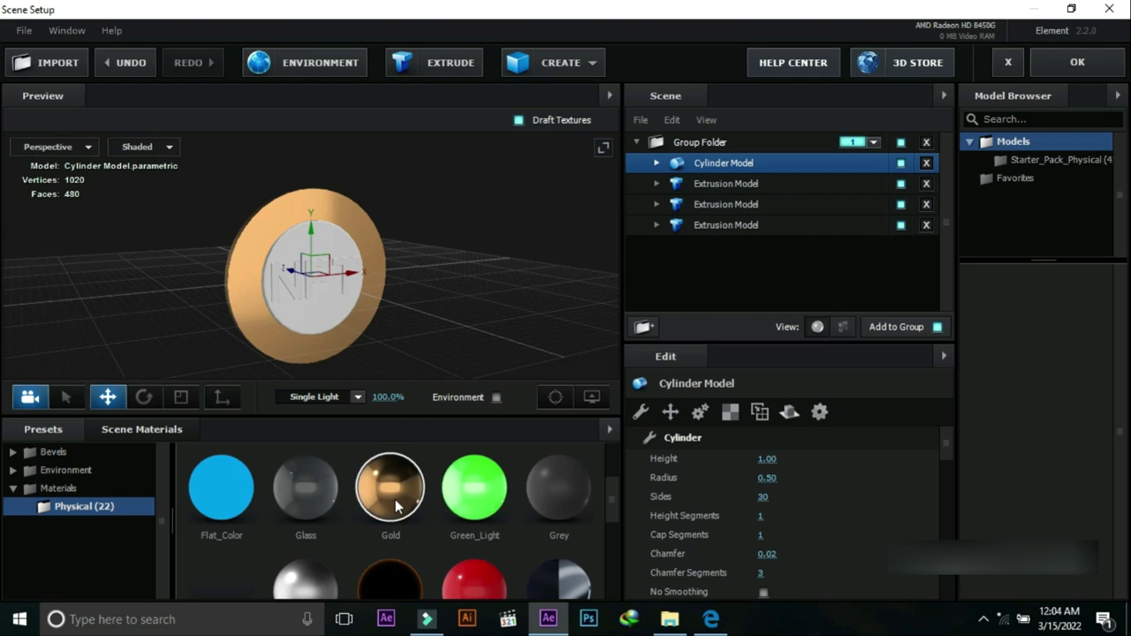
drag(408, 493, 318, 322)
drag(415, 284, 443, 269)
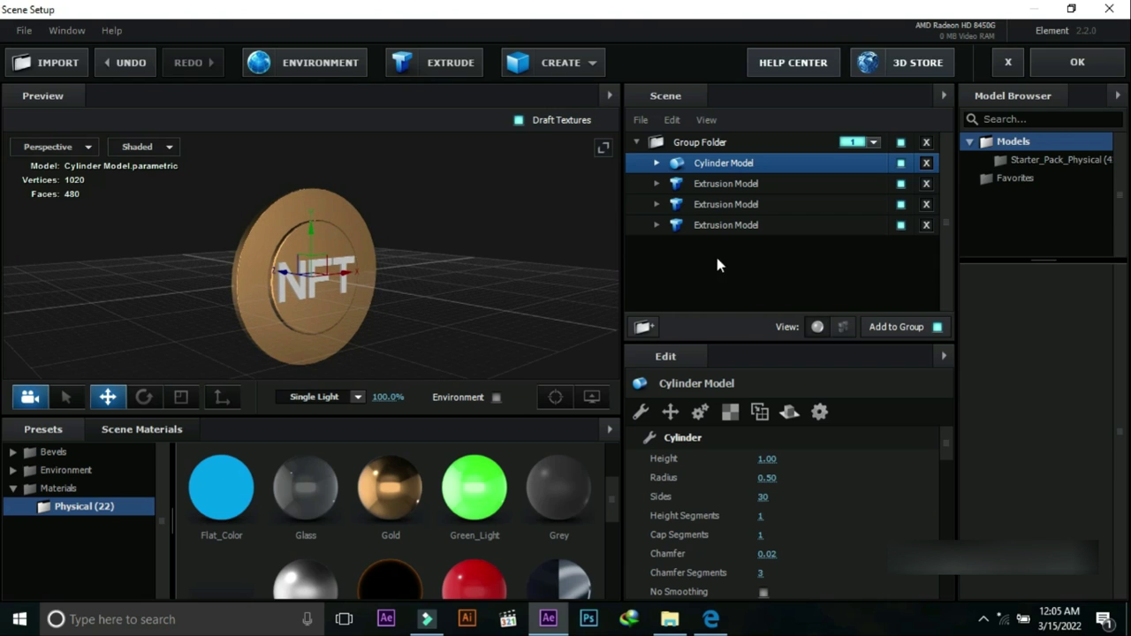
Select both NFT text models and apply the Chrome material from the Physical presets to them.
click(726, 182)
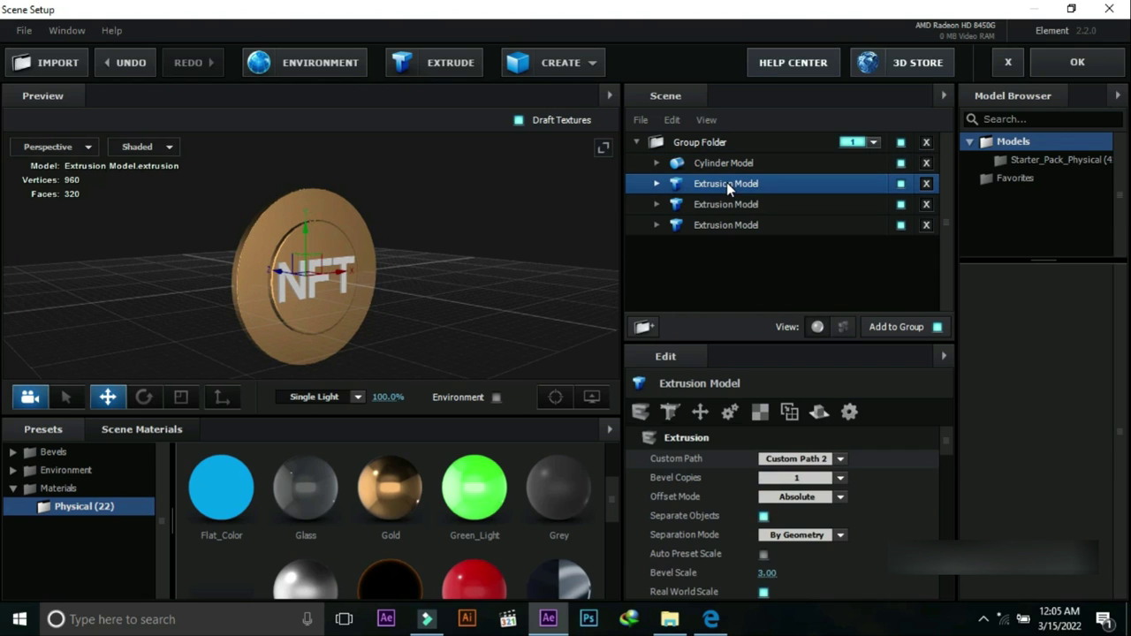
click(725, 205)
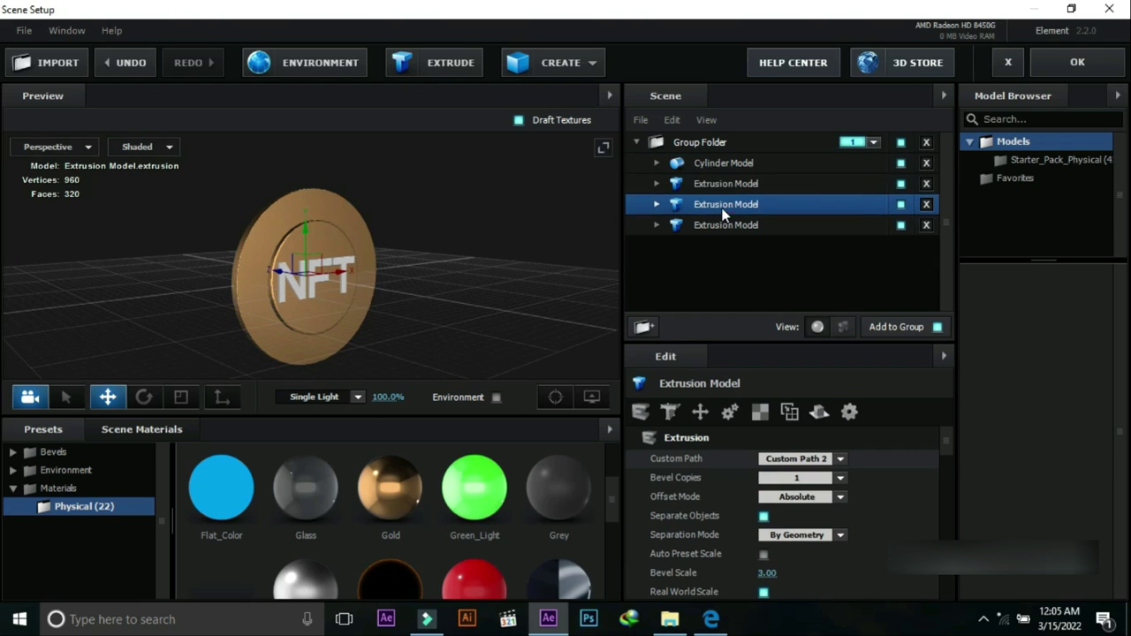
ctrl+click(725, 184)
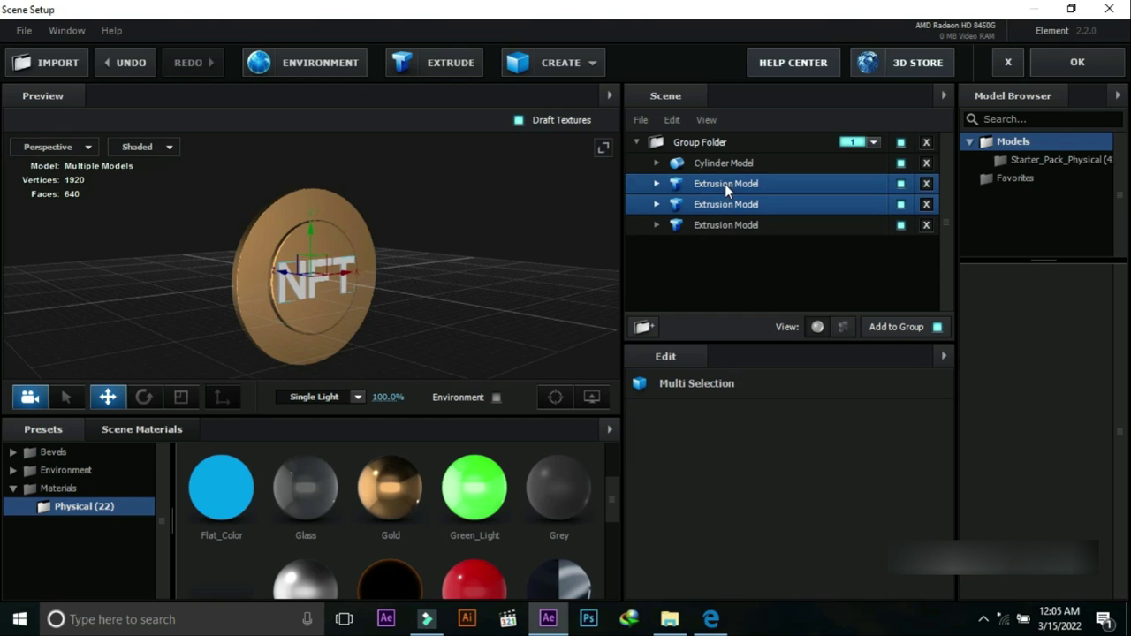
scroll(486, 512, down, 2)
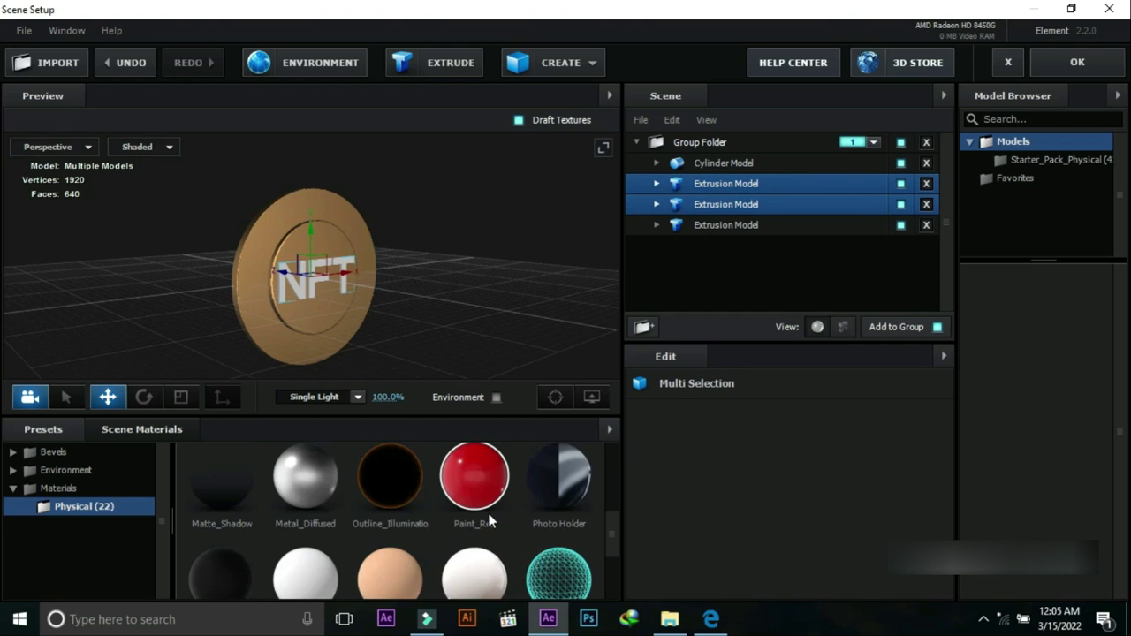
scroll(488, 515, down, 2)
scroll(487, 515, up, 5)
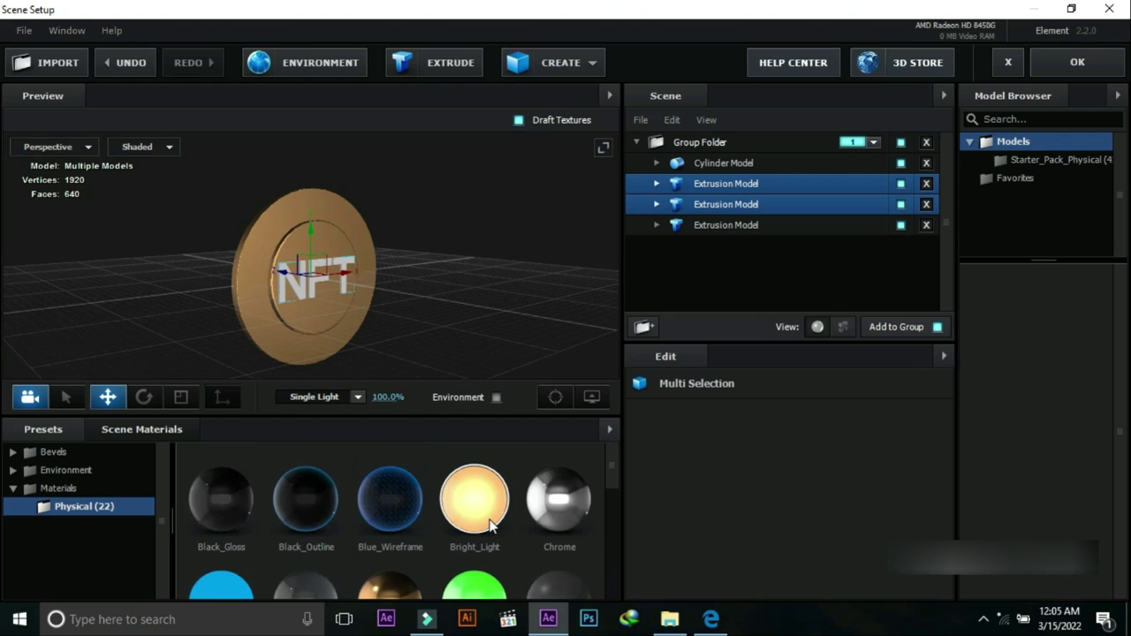
drag(570, 524, 300, 291)
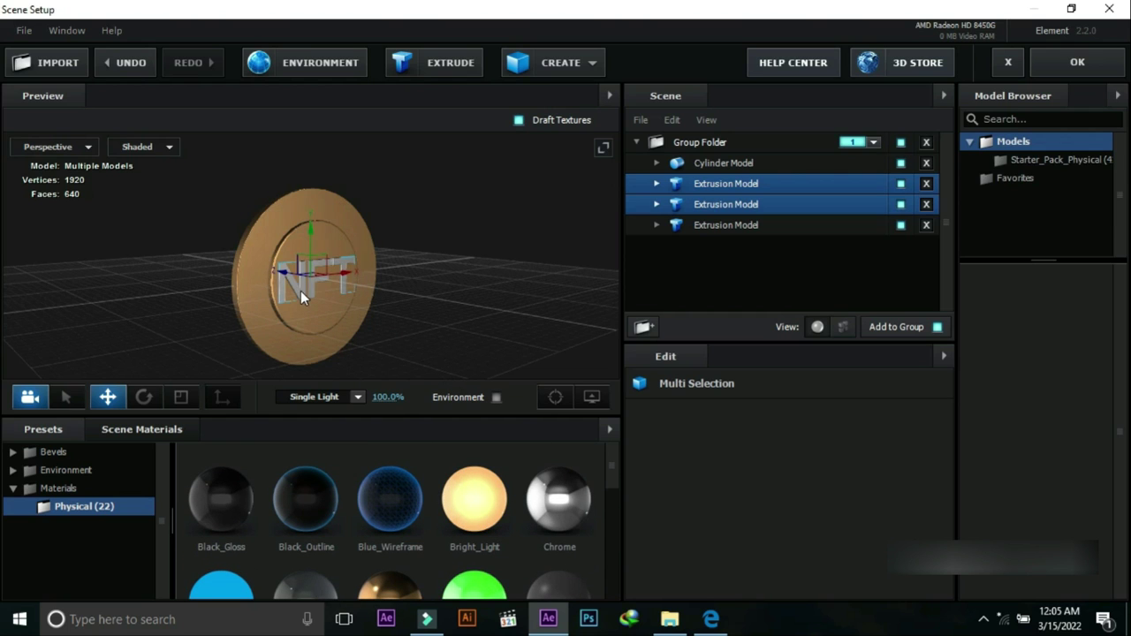
drag(446, 235, 510, 245)
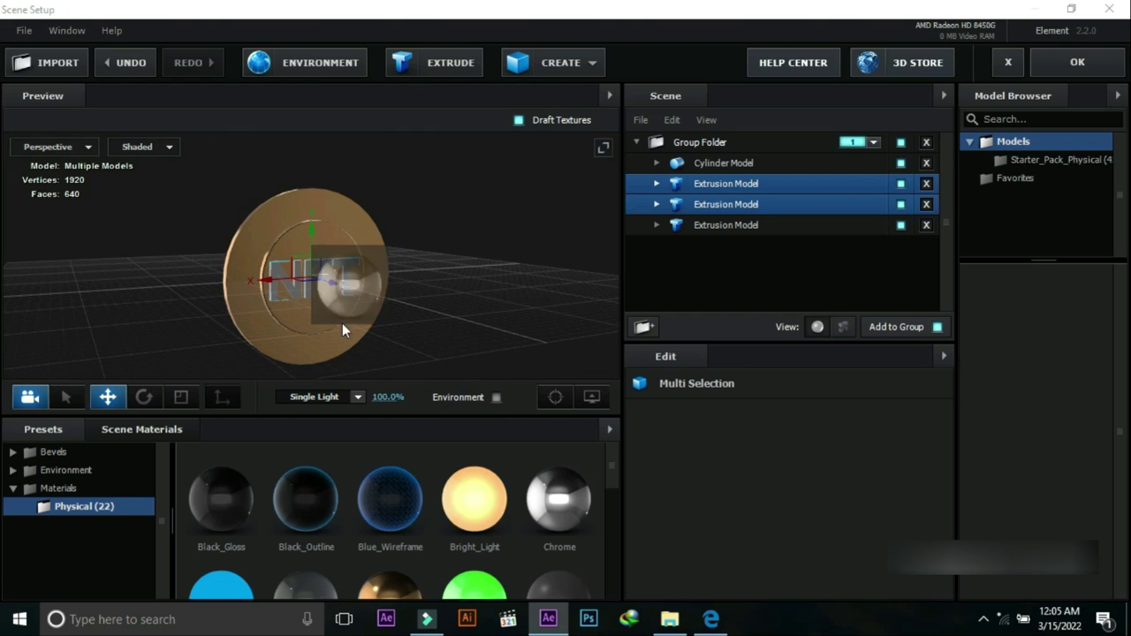
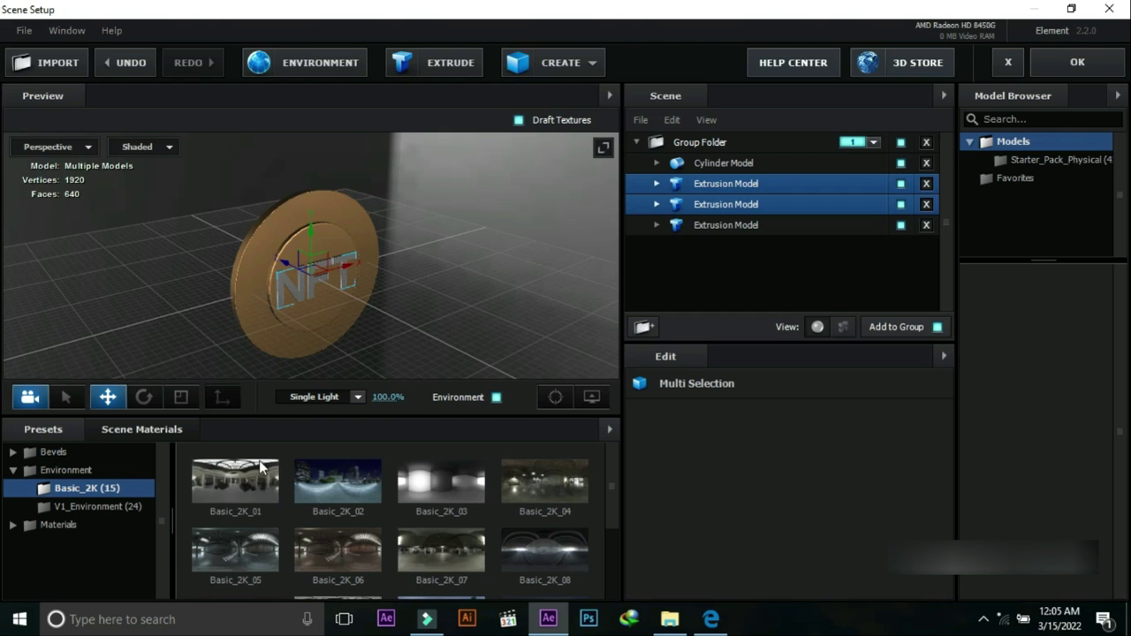
Try the Basic_2K_02 environment and inspect its reflections on the coin.
click(325, 485)
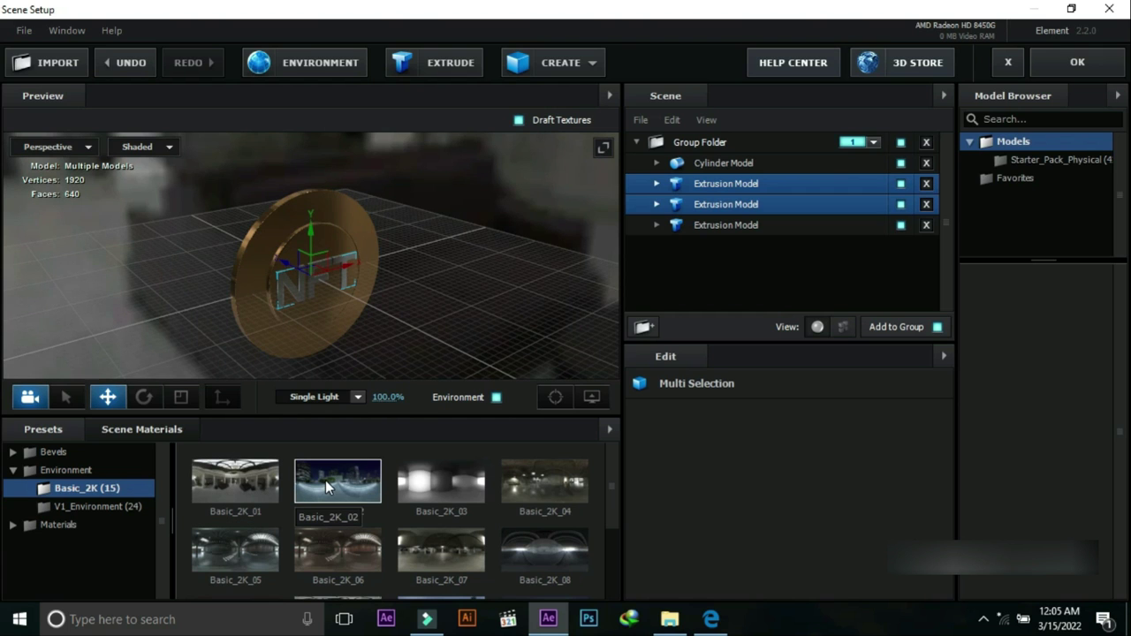
drag(549, 261, 492, 239)
click(345, 484)
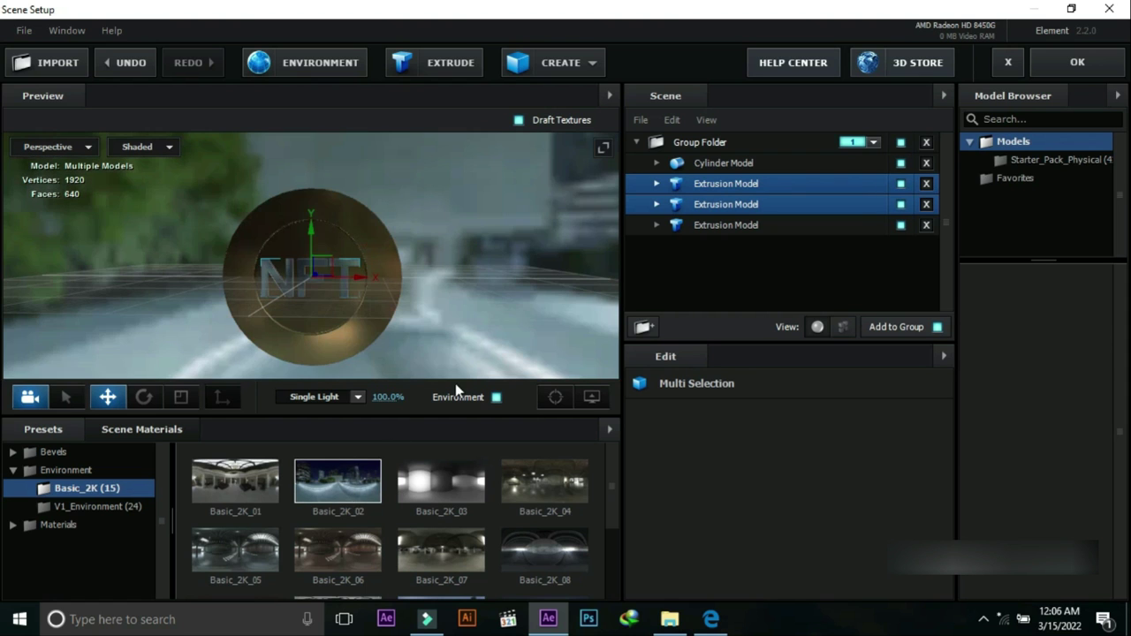
drag(485, 324, 464, 309)
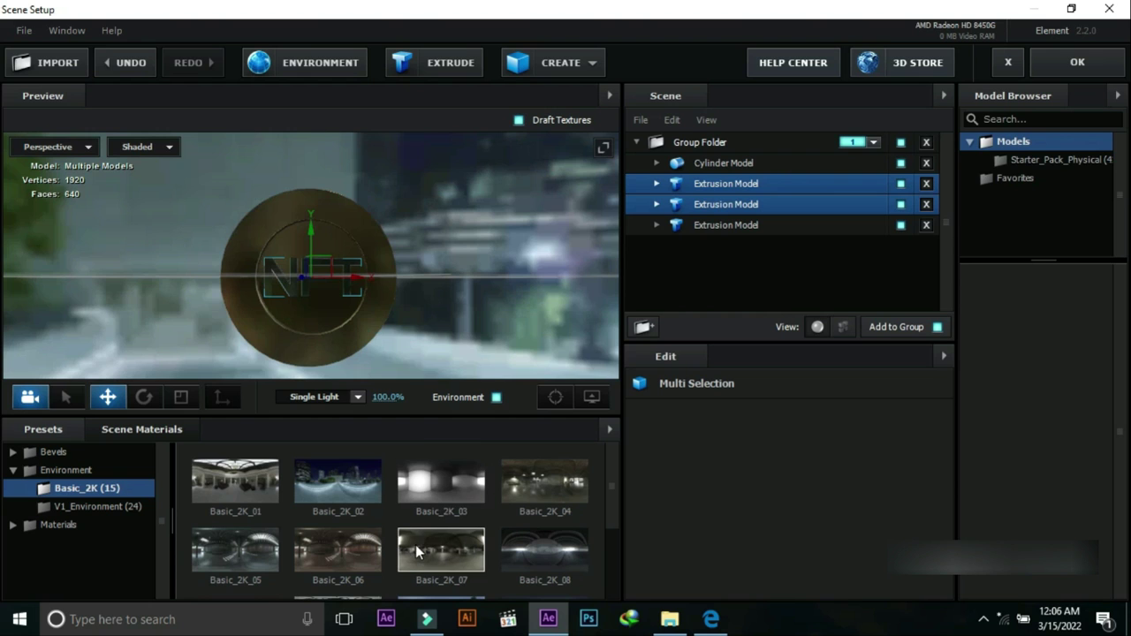
Try the Basic_2K_06 and Basic_2K_10 environments, among other Basic_2K presets, on the coin.
click(353, 548)
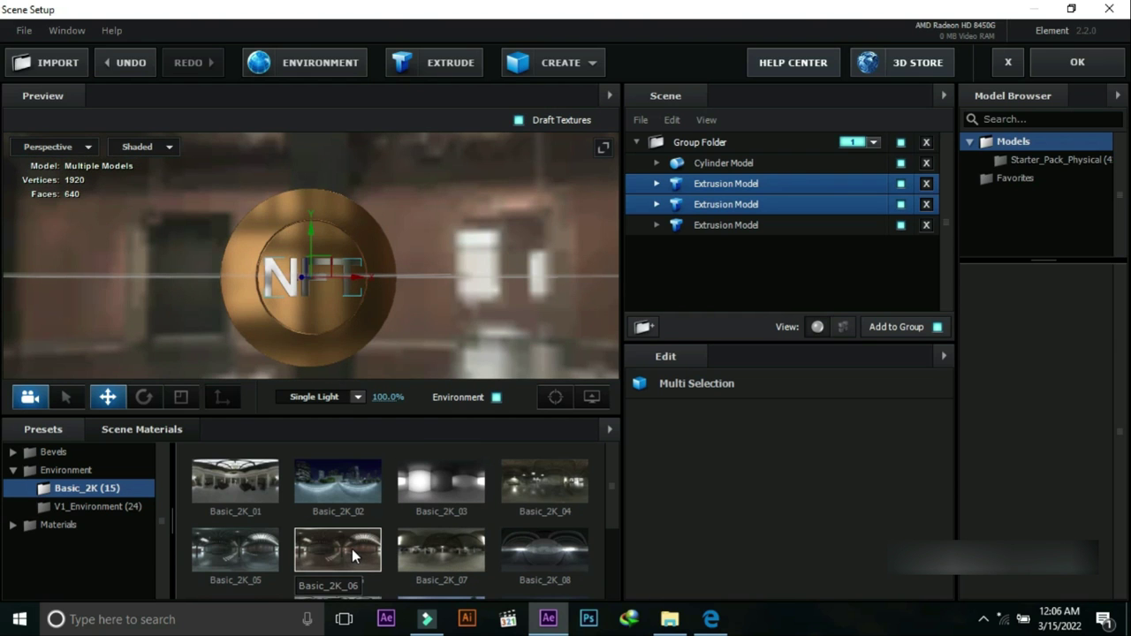
drag(492, 300, 506, 404)
scroll(493, 537, down, 2)
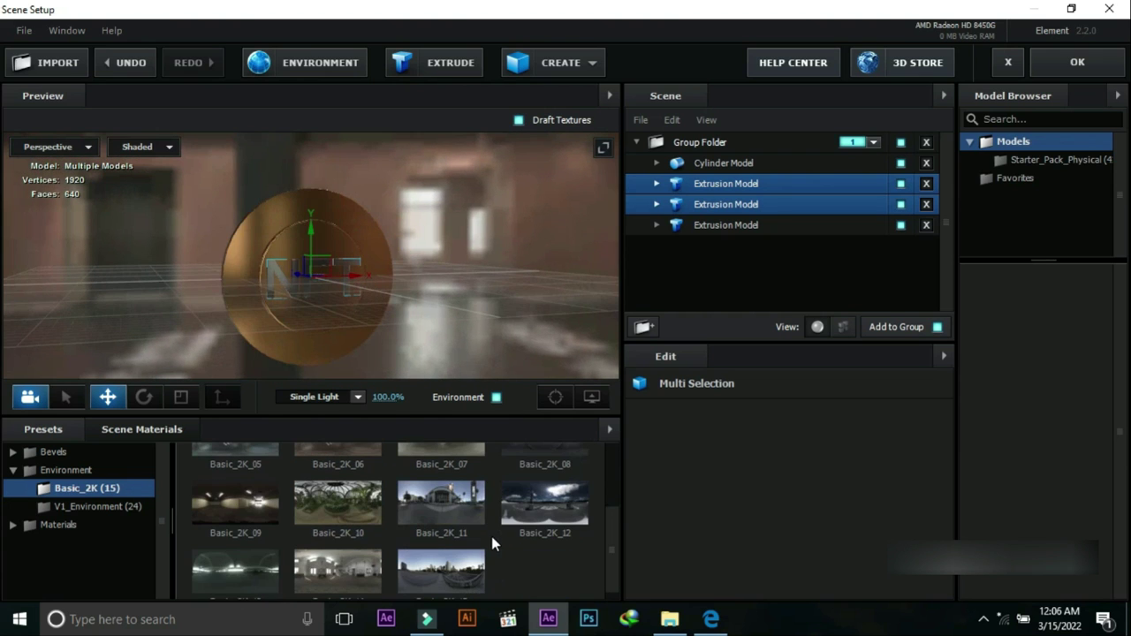
click(442, 574)
click(361, 572)
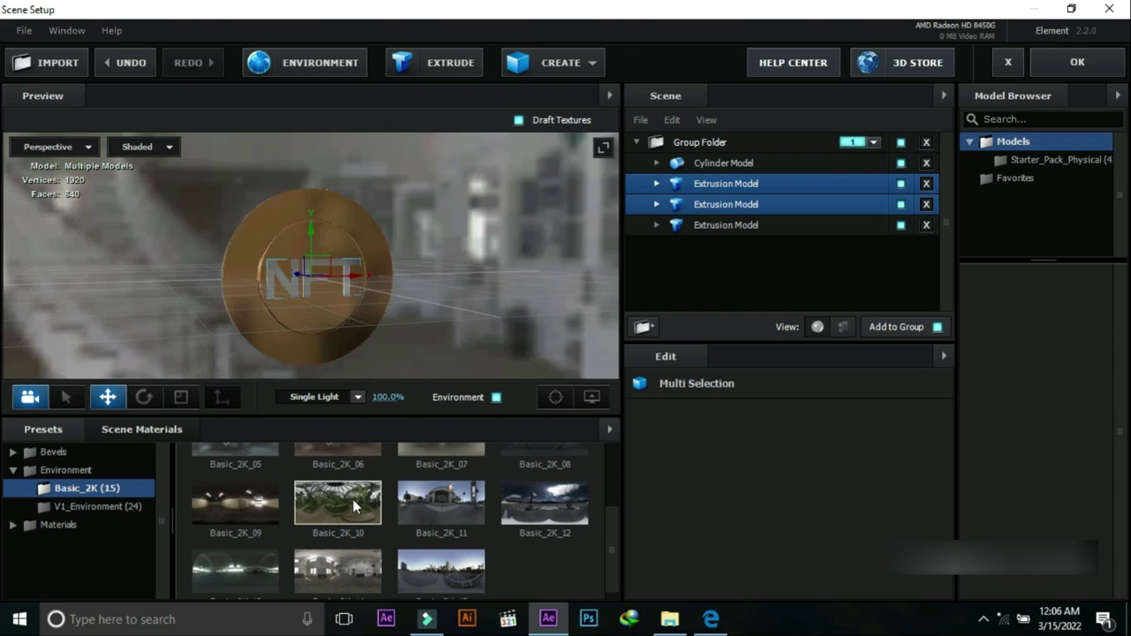
click(352, 500)
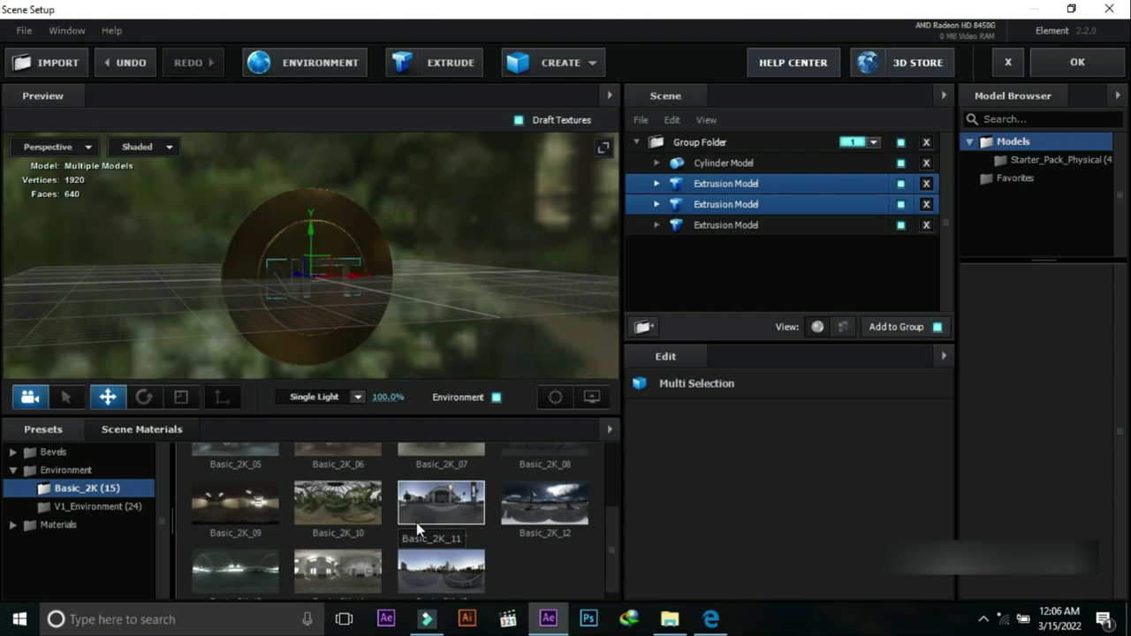
scroll(416, 522, up, 3)
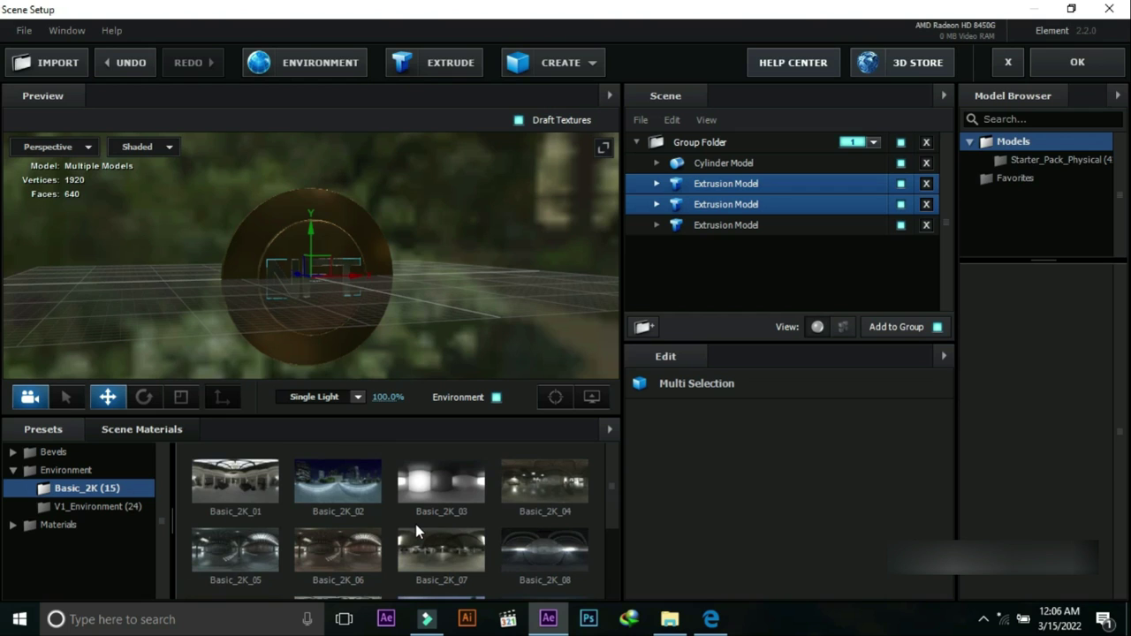
scroll(415, 524, down, 3)
Try the Town, Studio_warm_blurred and Shop_blurred environments from the V1_Environment presets.
click(97, 506)
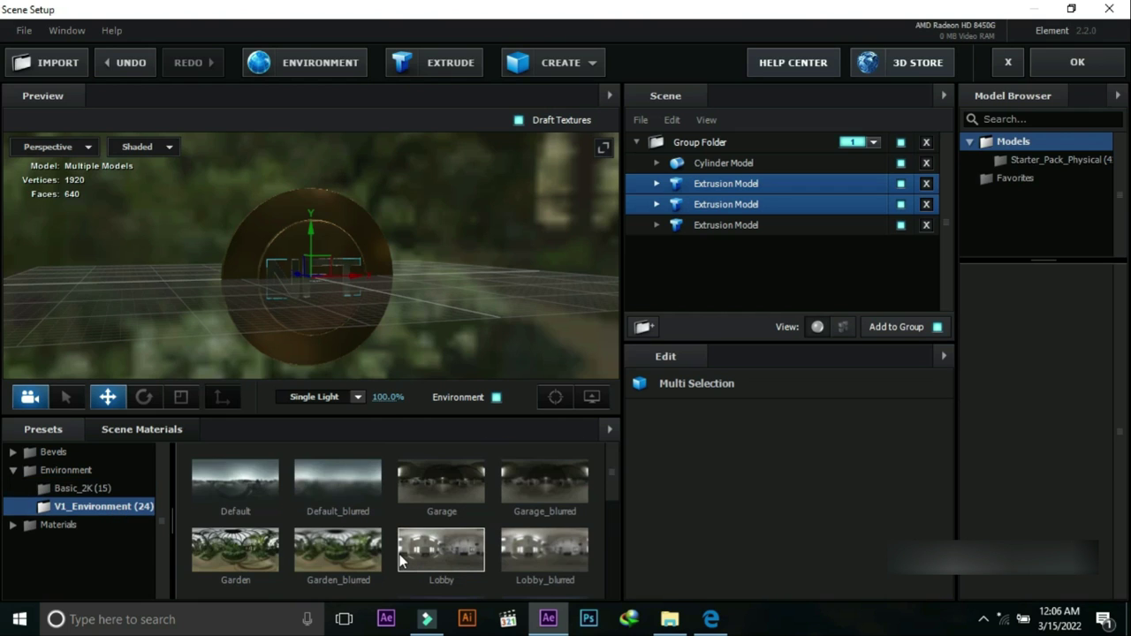
scroll(401, 557, down, 2)
scroll(401, 557, down, 3)
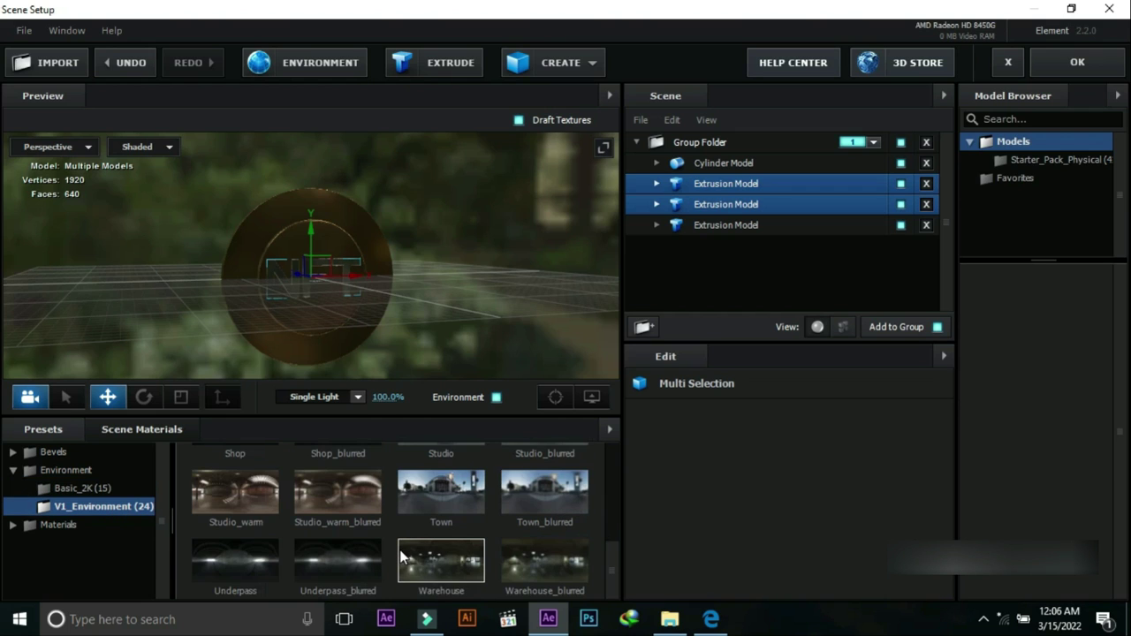
scroll(430, 559, up, 2)
scroll(431, 559, down, 2)
click(446, 495)
click(370, 499)
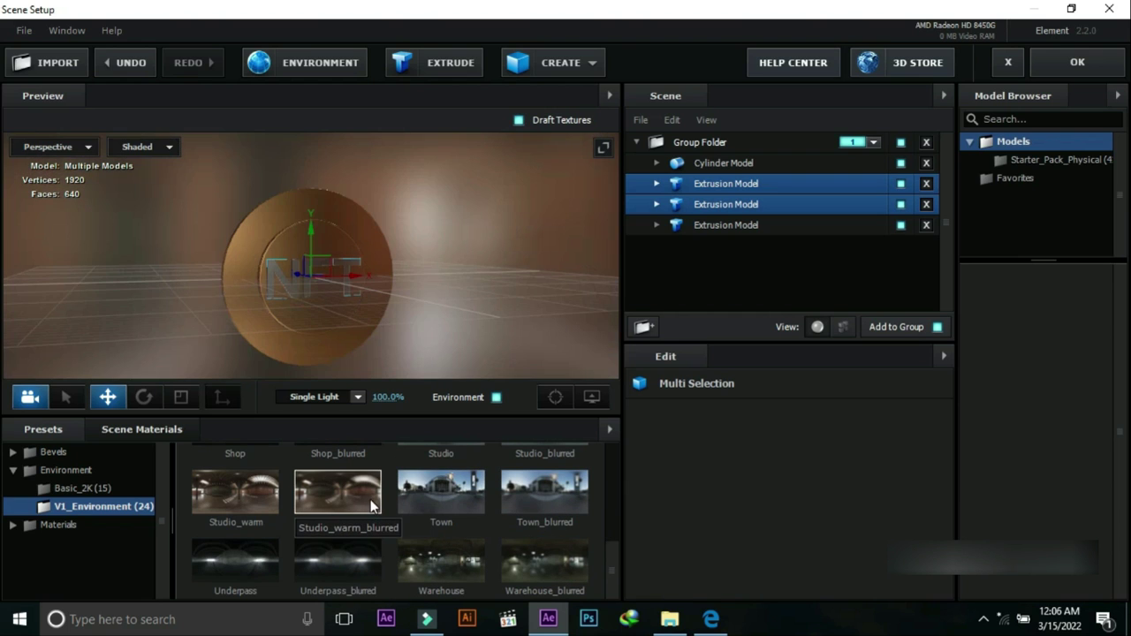
scroll(370, 500, up, 1)
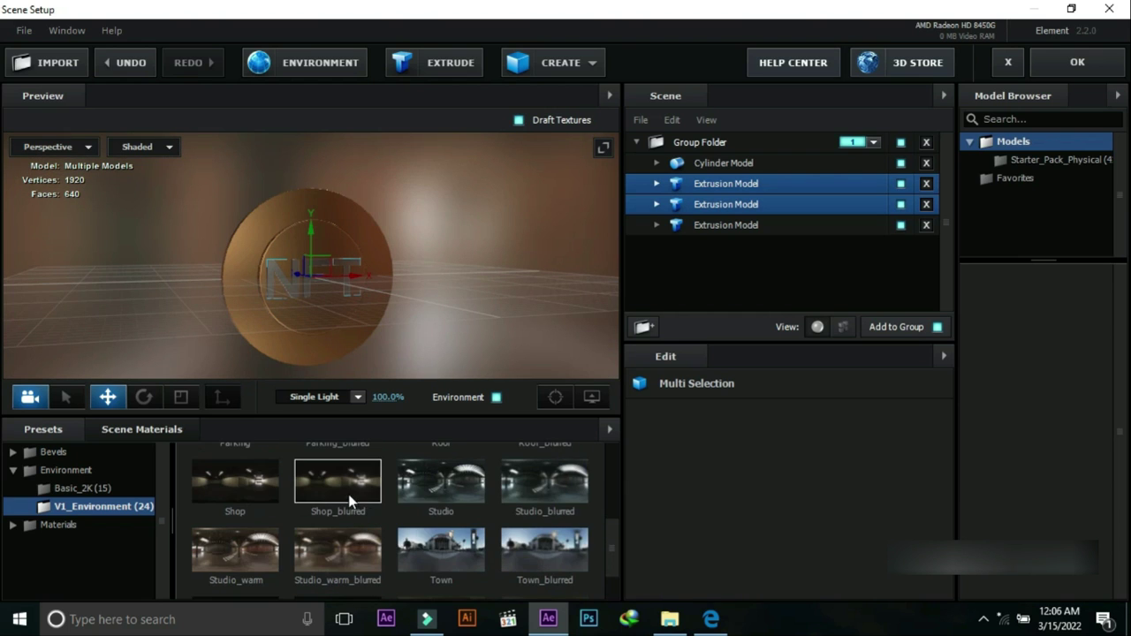
click(348, 494)
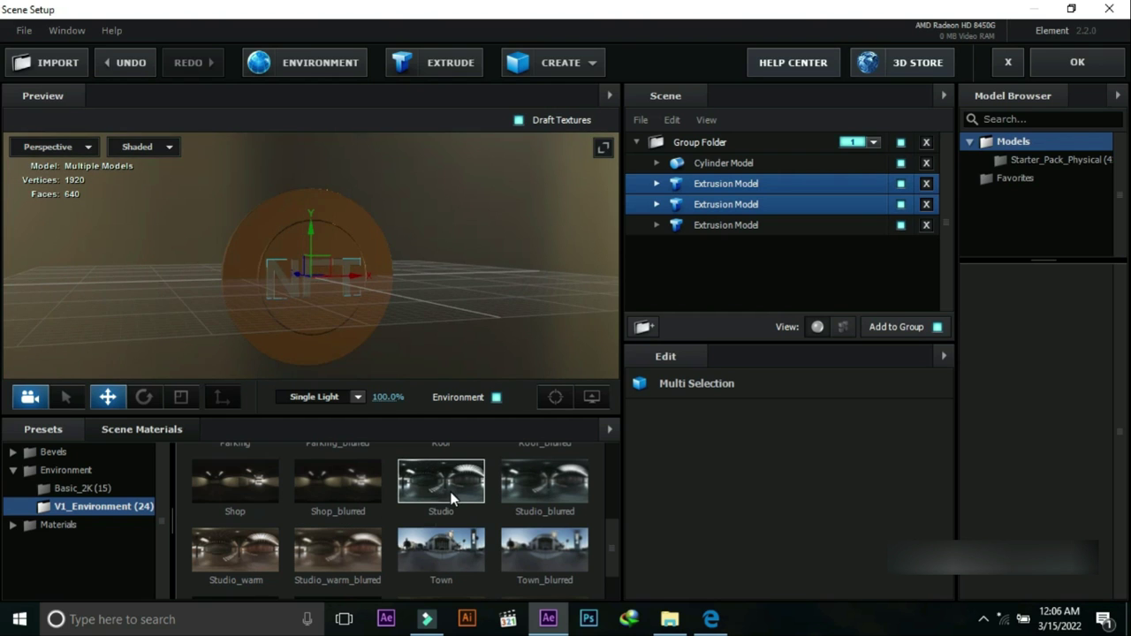
Set the scene's environment to the Studio preset from V1_Environment and check the coin's reflections.
click(451, 495)
scroll(451, 503, up, 3)
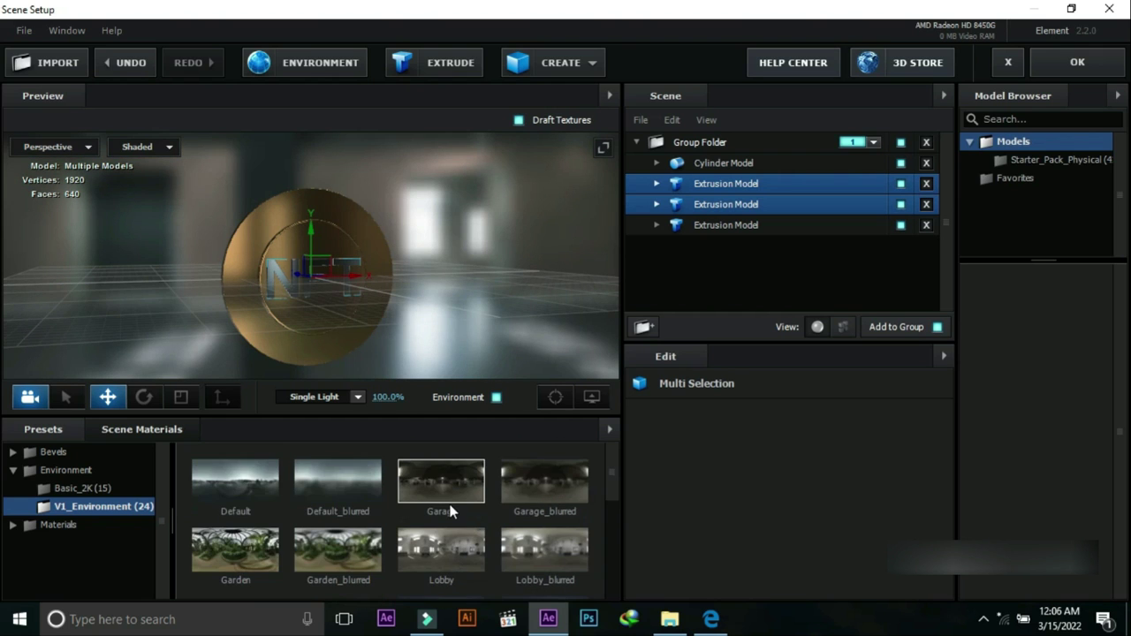
scroll(450, 510, down, 4)
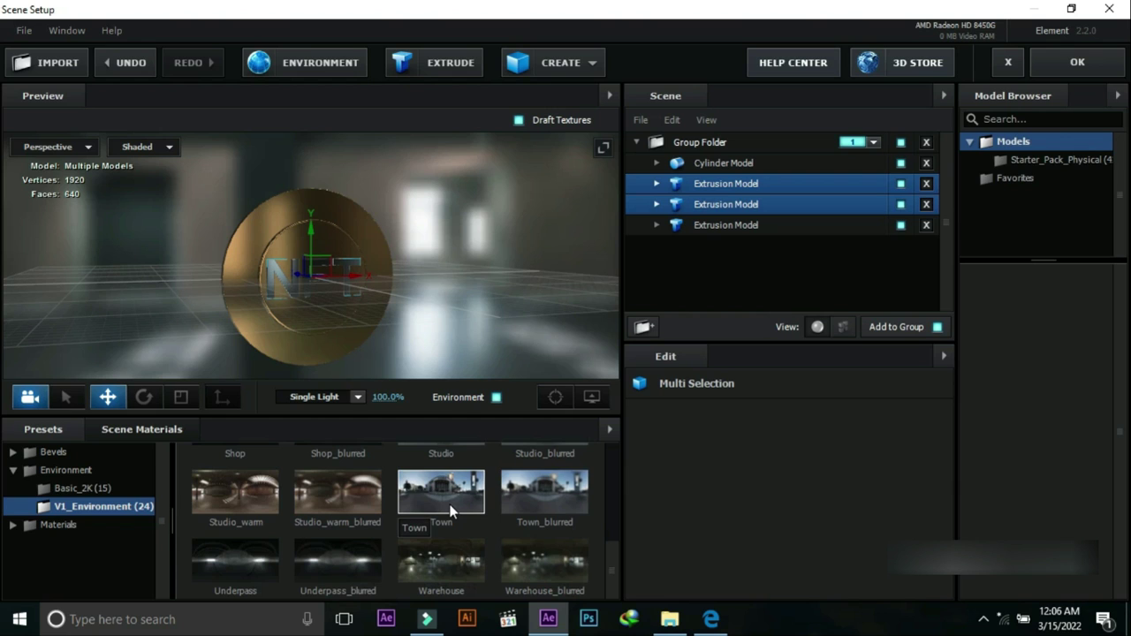
scroll(450, 509, up, 1)
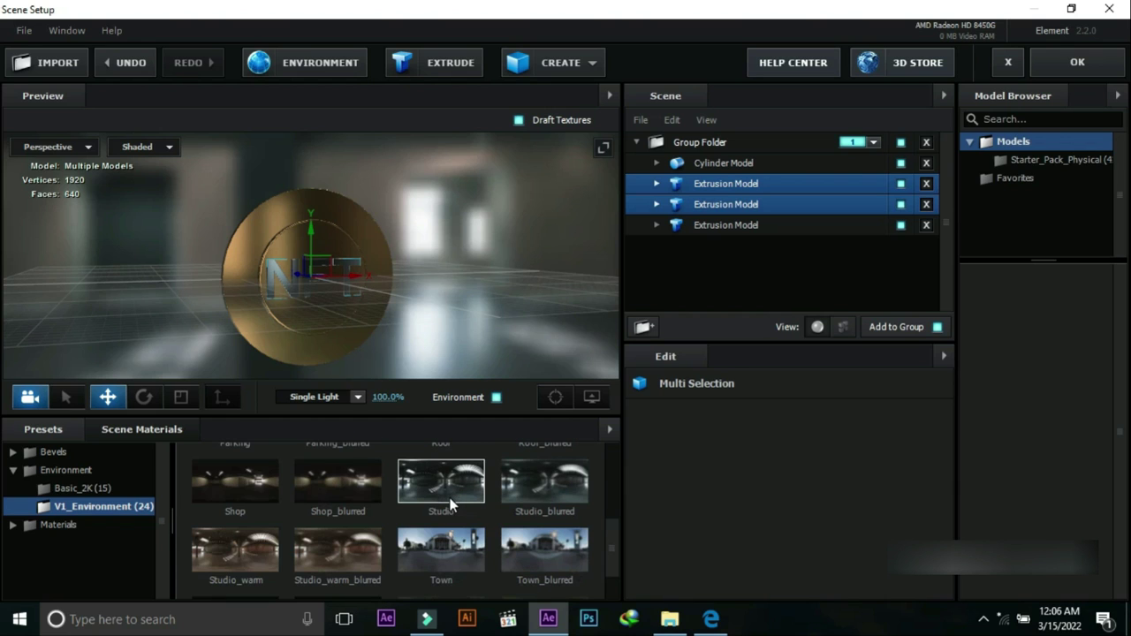
click(439, 497)
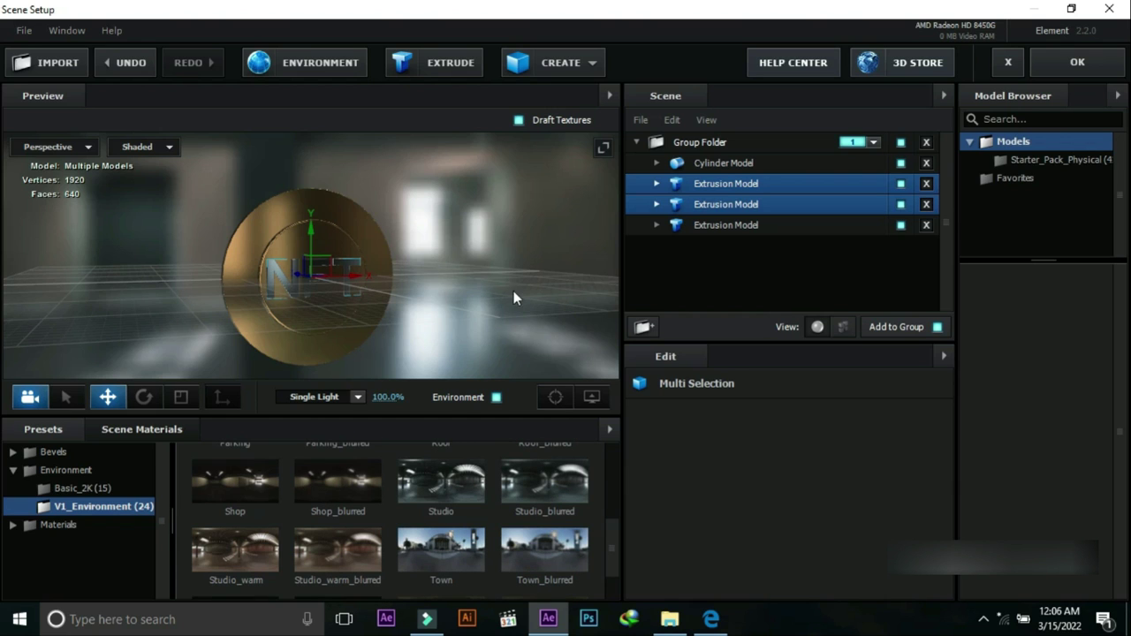
drag(481, 300, 503, 287)
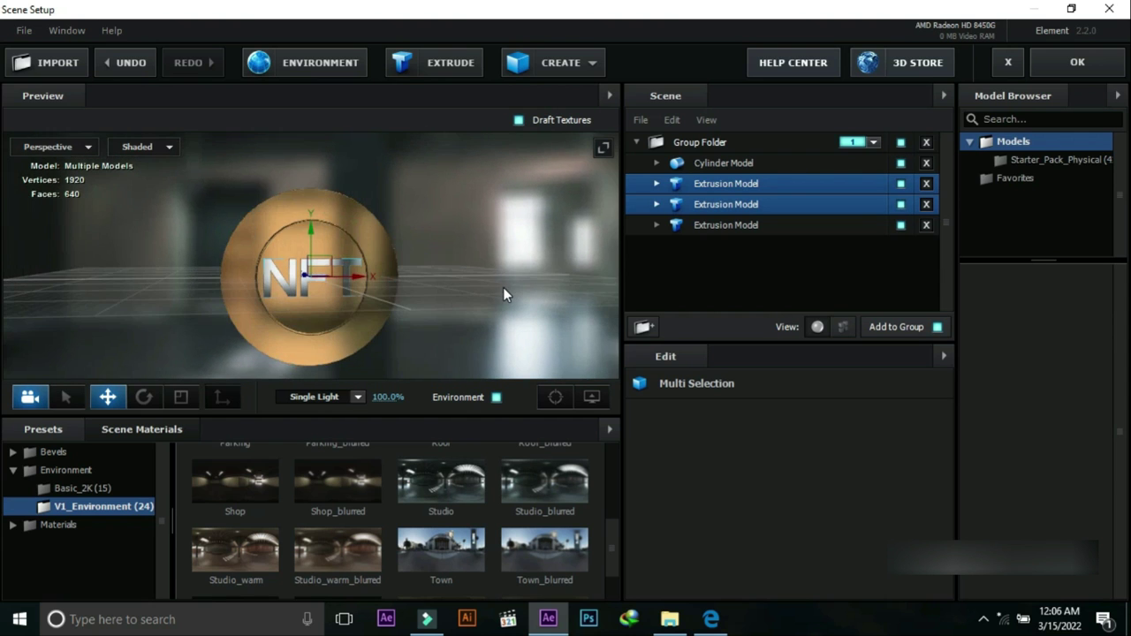
Accept the scene setup and hide the flat NFT text layer in the composition.
click(1068, 68)
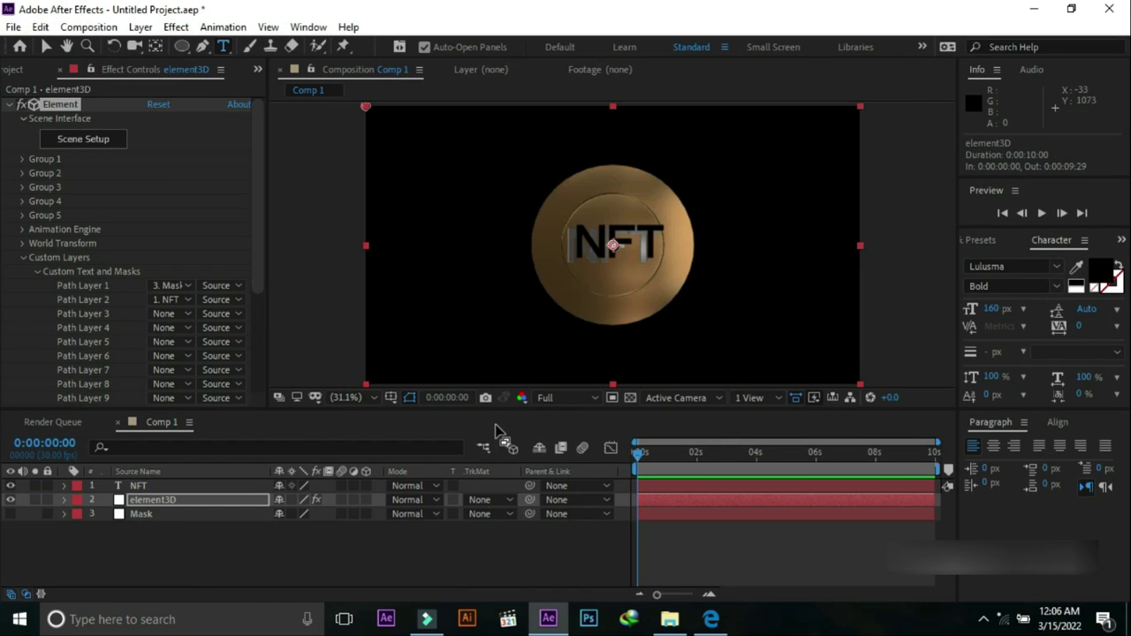
click(11, 486)
click(11, 486)
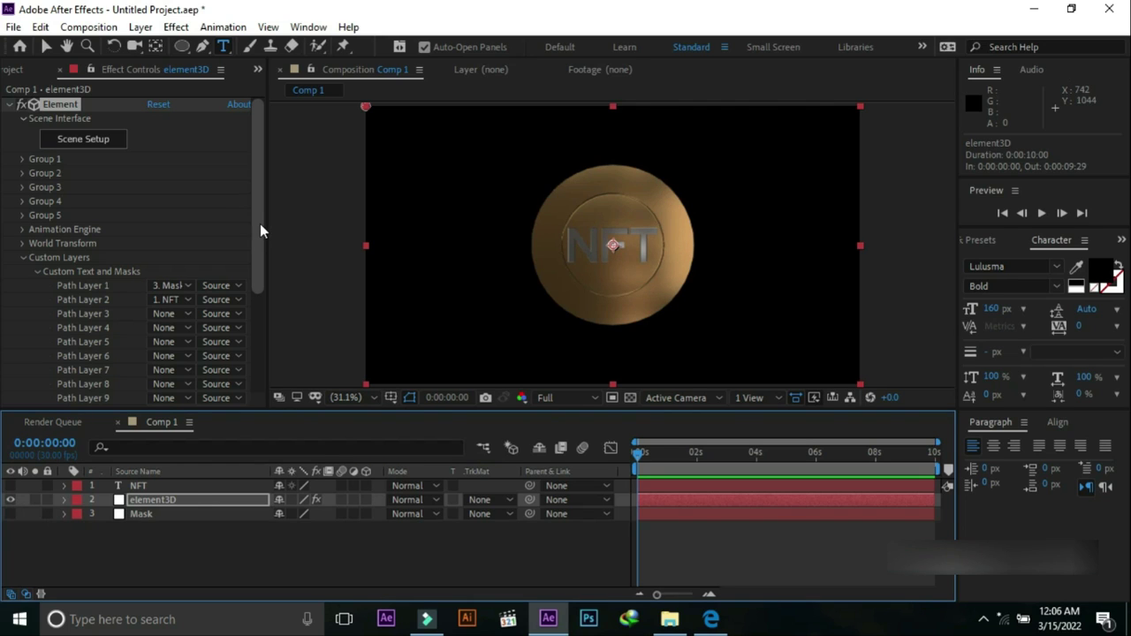
In the Element effect's Physical Environment render settings, enable Show in BG for the environment.
scroll(261, 240, down, 1)
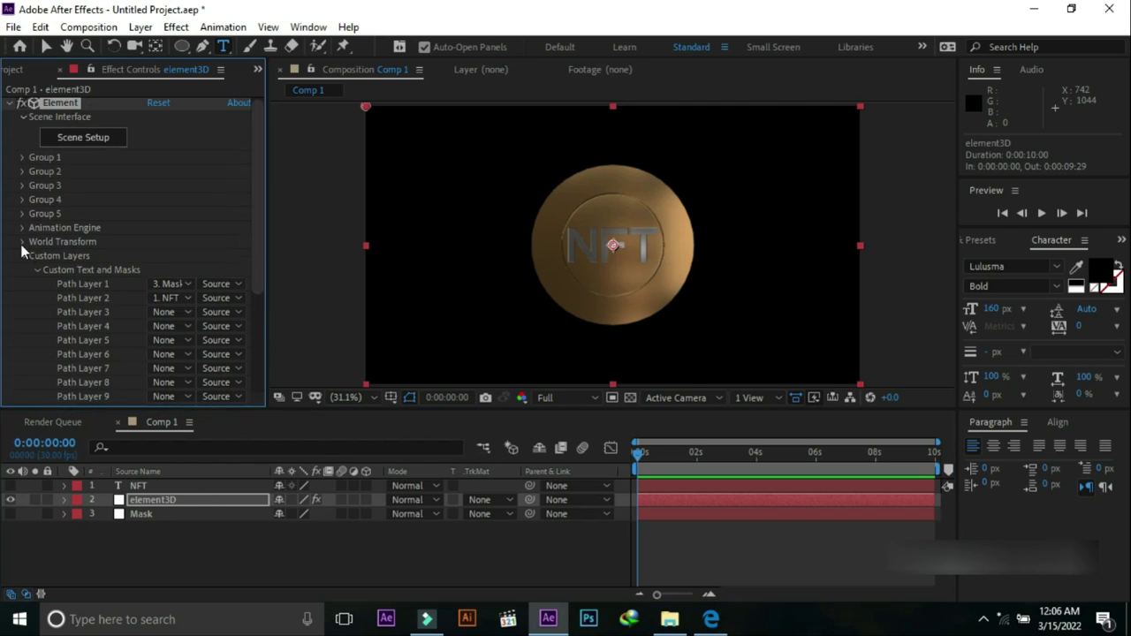
click(23, 256)
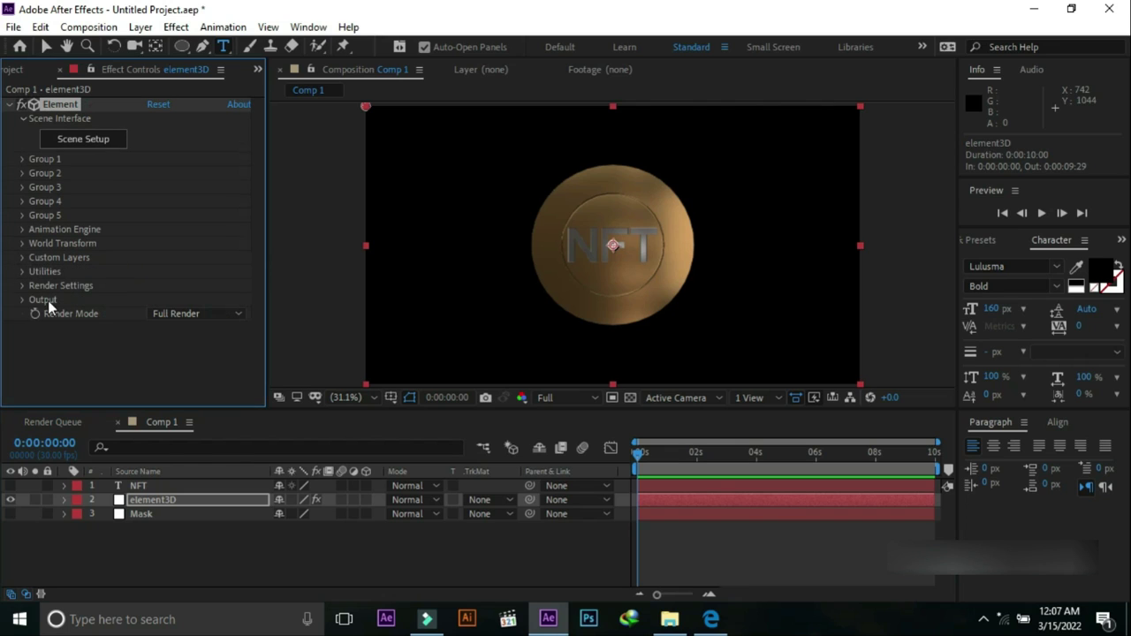
click(23, 286)
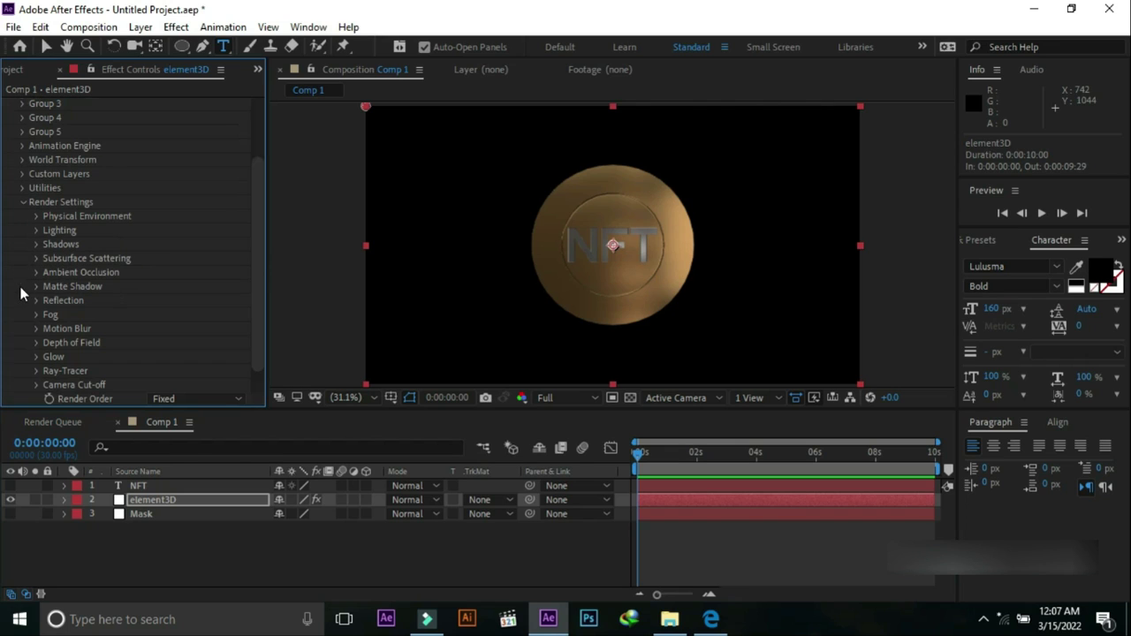
click(35, 217)
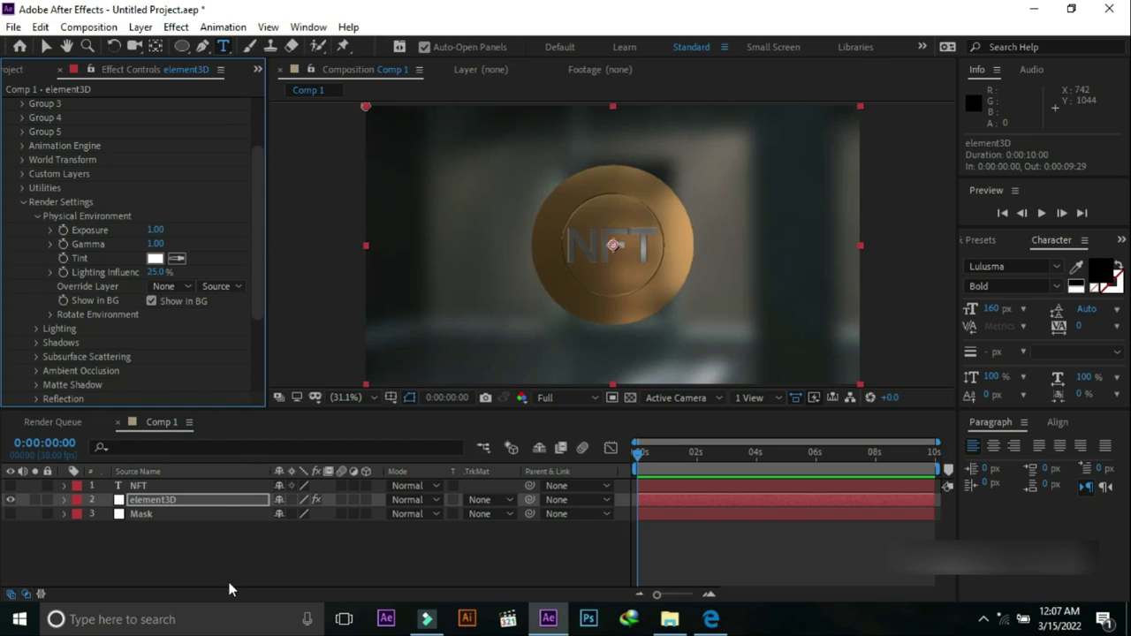
Add a new camera layer to the composition with the default camera settings.
click(206, 549)
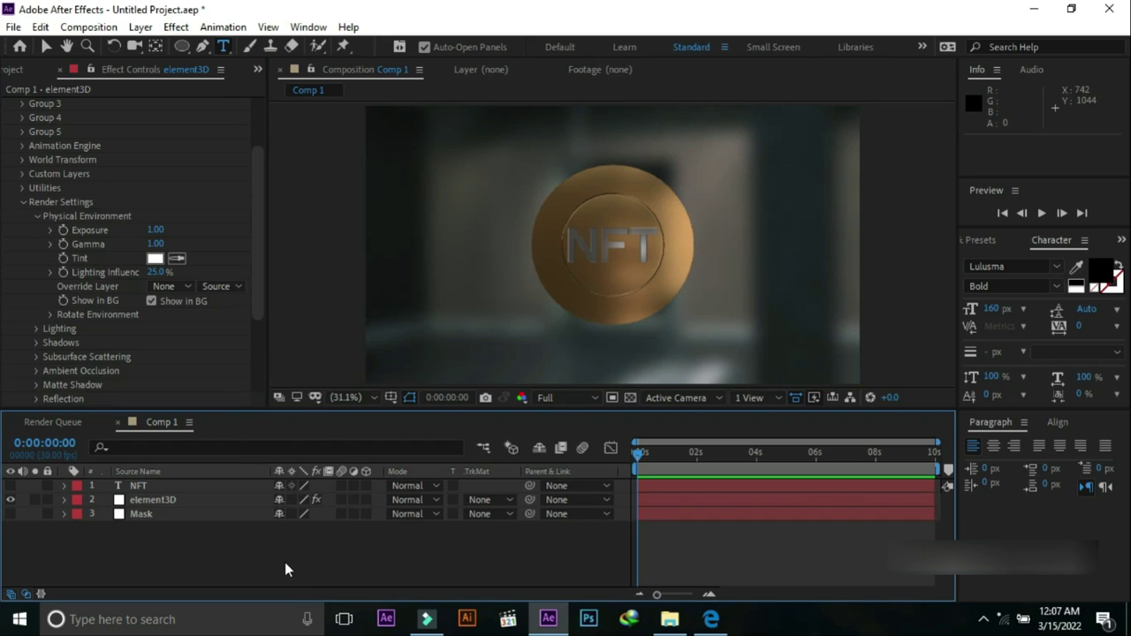
right_click(285, 569)
mouse_move(447, 382)
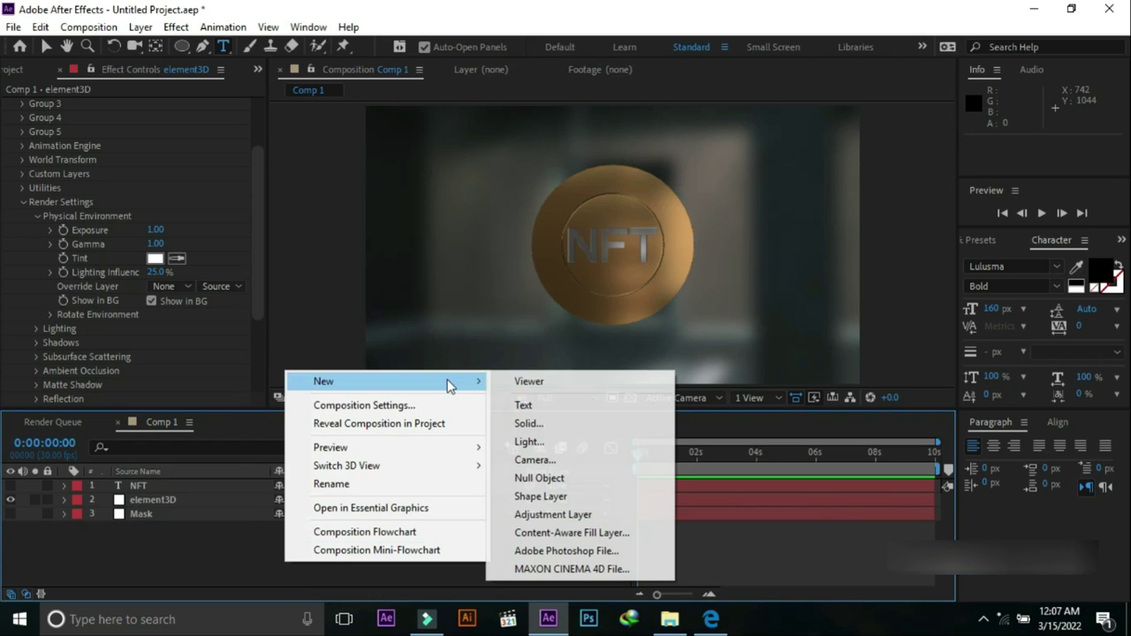
click(535, 460)
click(723, 490)
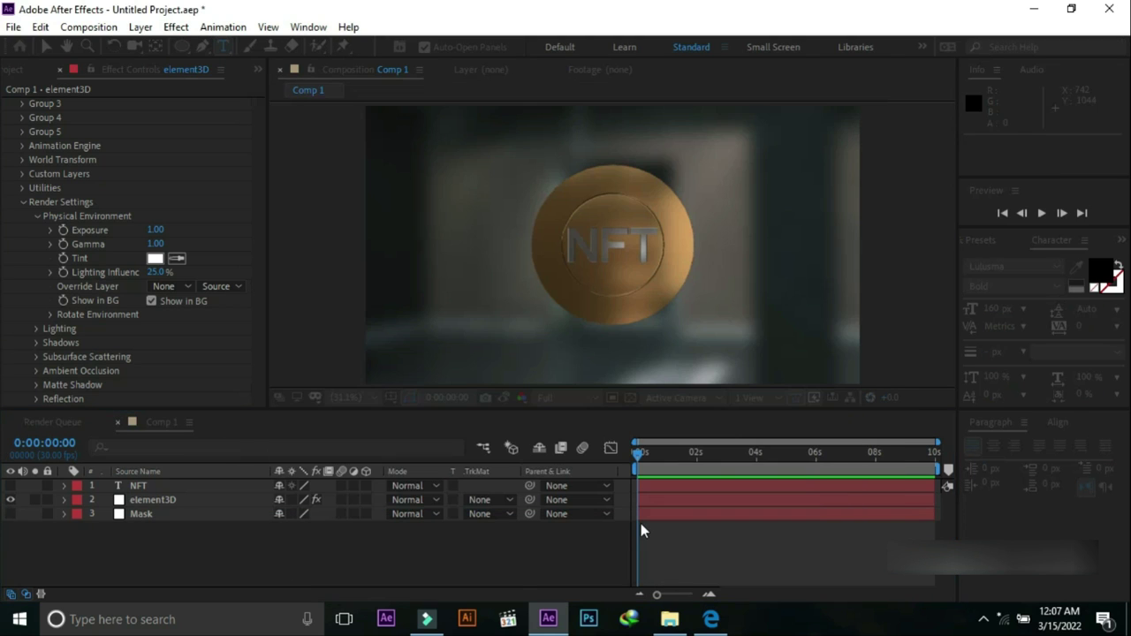
Add a null object, enable it as a 3D layer and make it the parent of Camera 1.
right_click(354, 566)
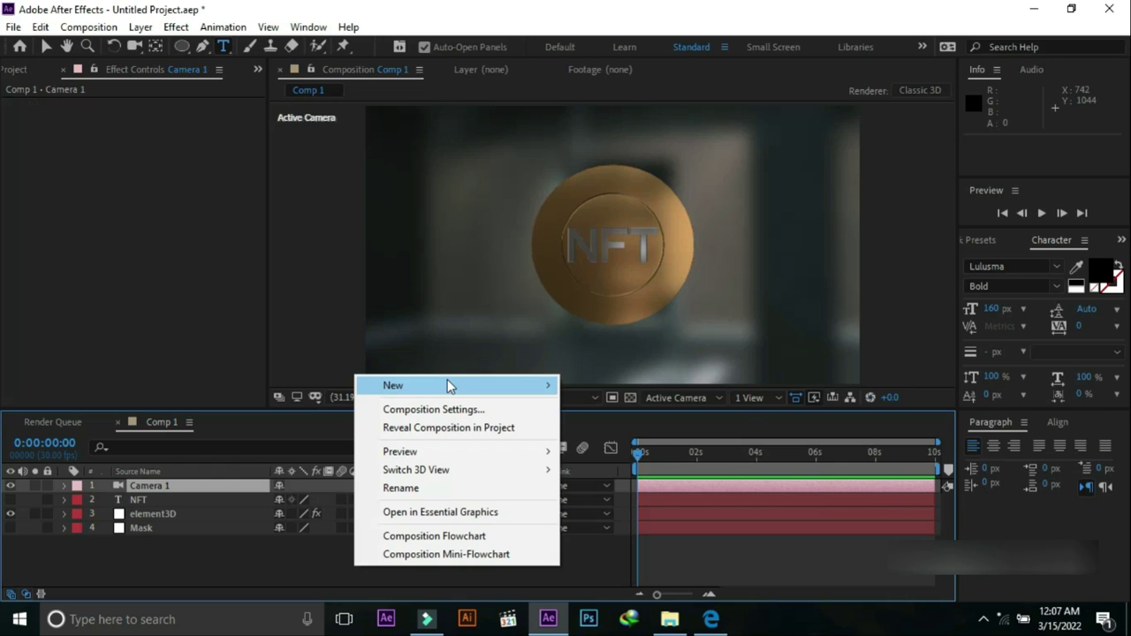
mouse_move(449, 386)
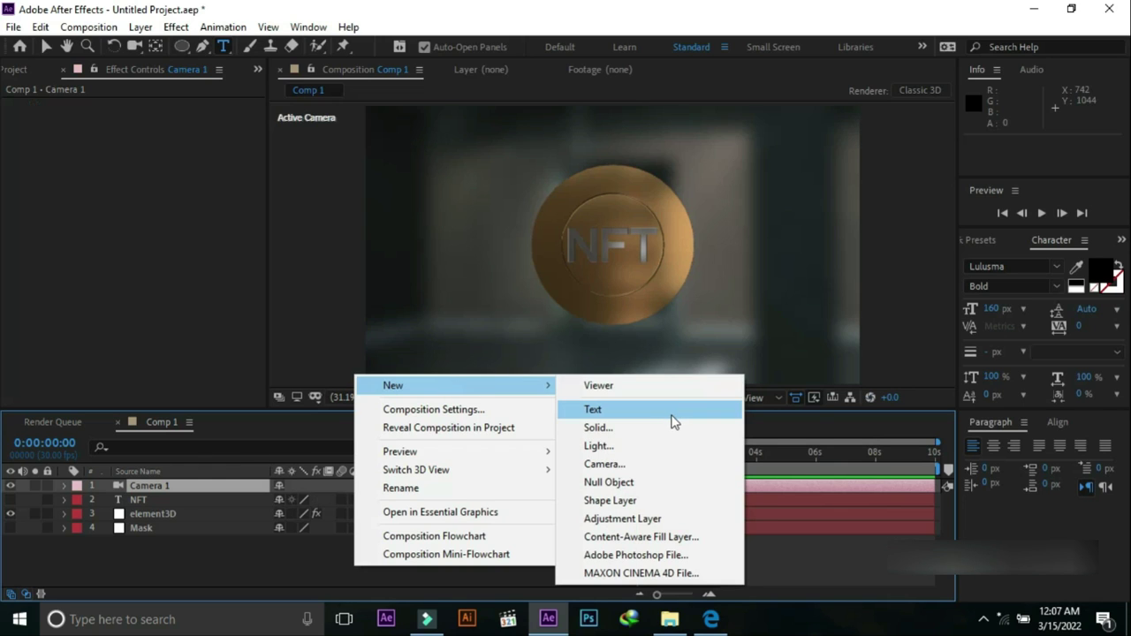
click(631, 482)
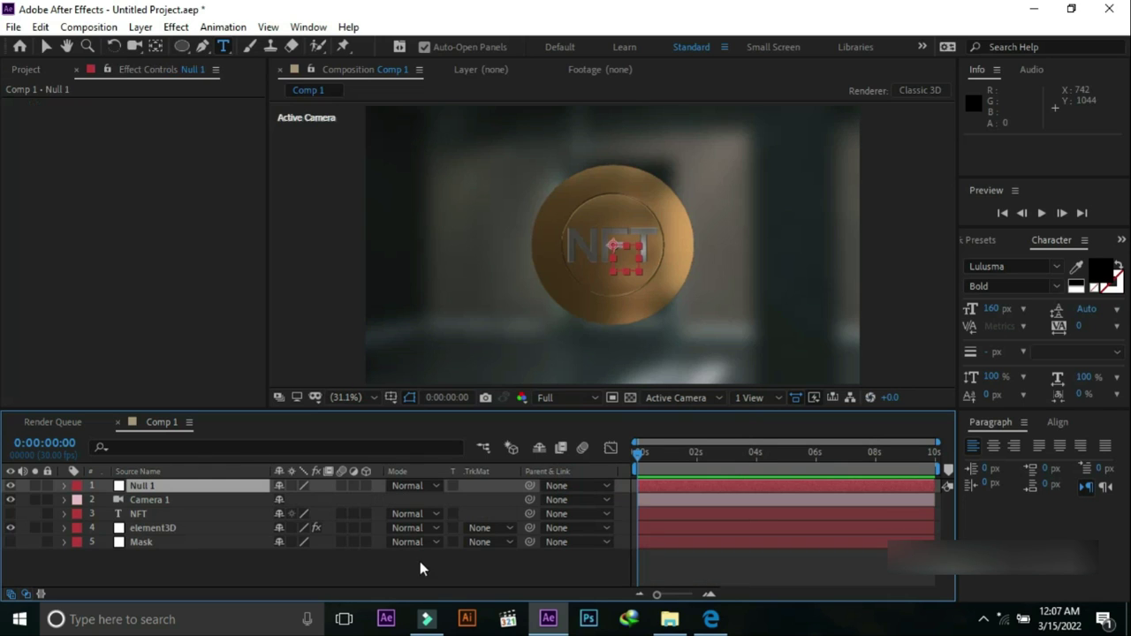
drag(529, 499, 232, 488)
click(365, 485)
Keyframe the null's Y Rotation at 0° at the start of the timeline and 90° at 1 second.
drag(657, 595, 671, 595)
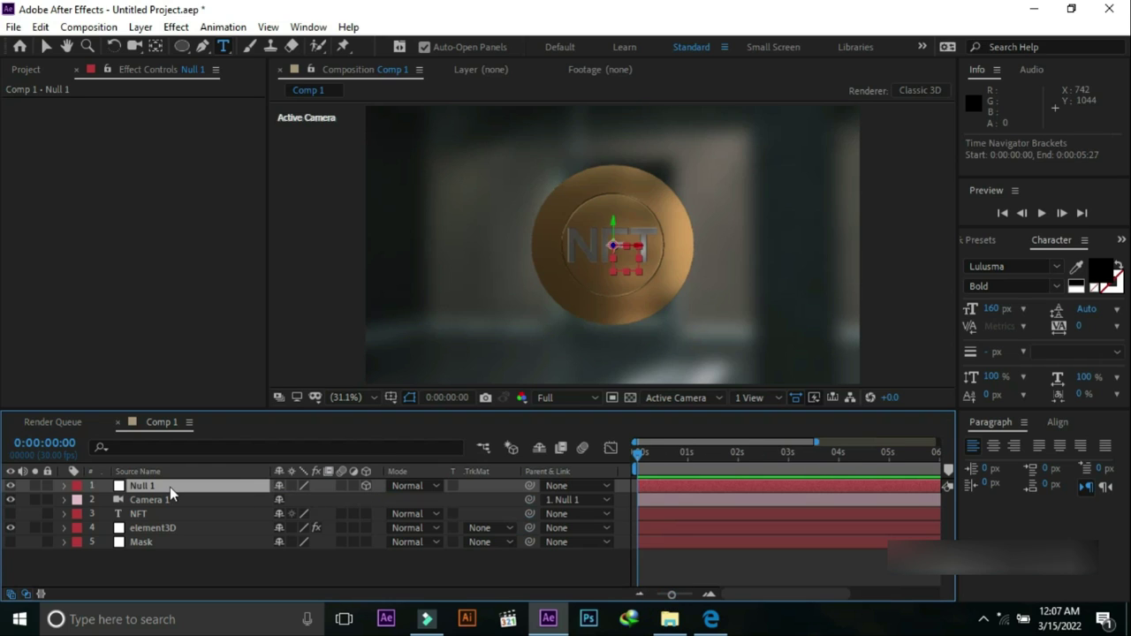
key(r)
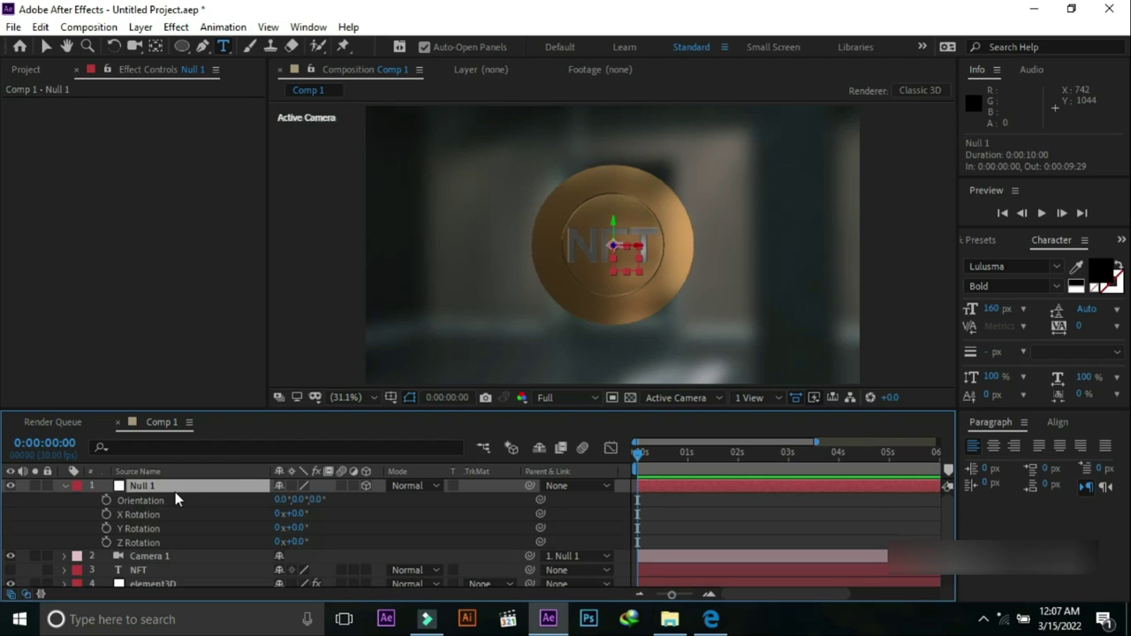
click(107, 527)
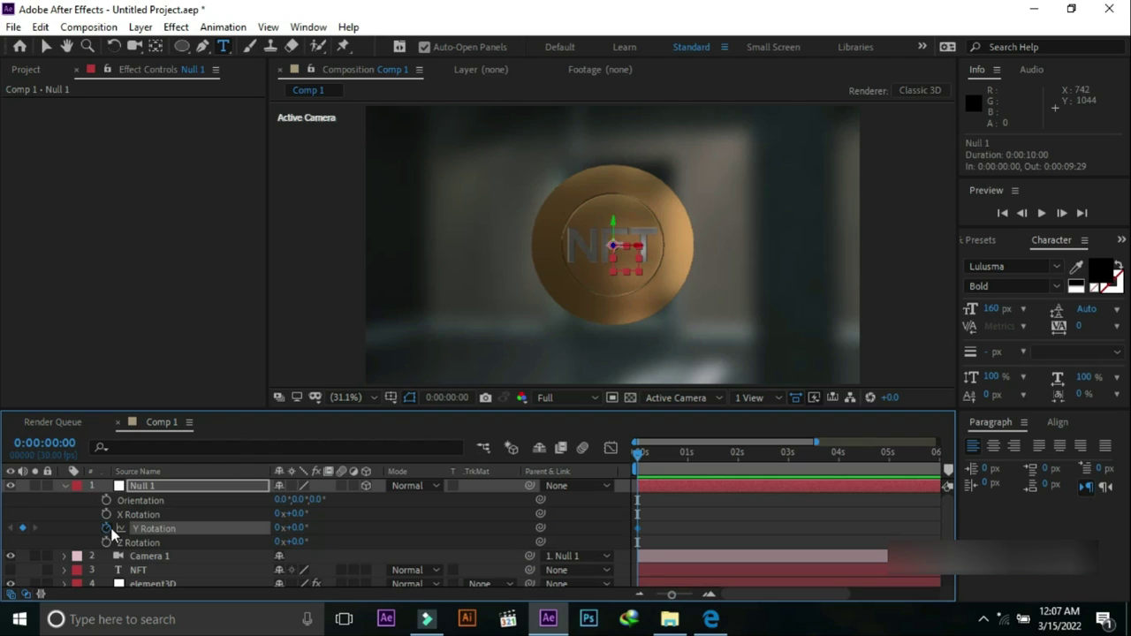
click(670, 455)
click(688, 464)
click(298, 528)
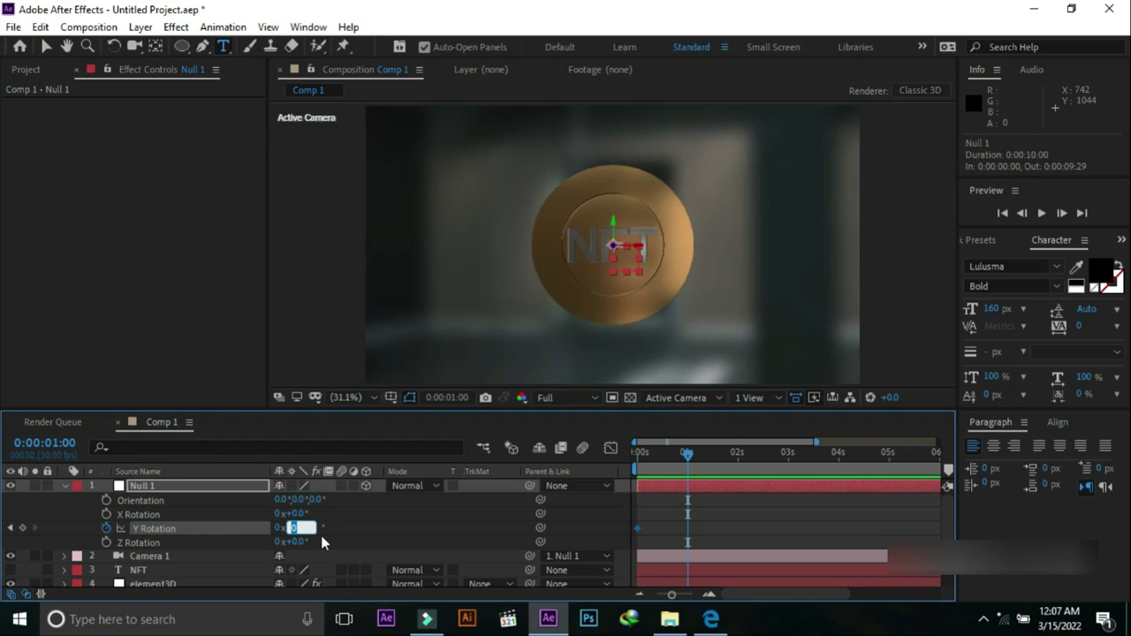
text(9)
Keyframe the null's Y Rotation at 180° at 2 seconds and 270° at 3 seconds.
click(741, 464)
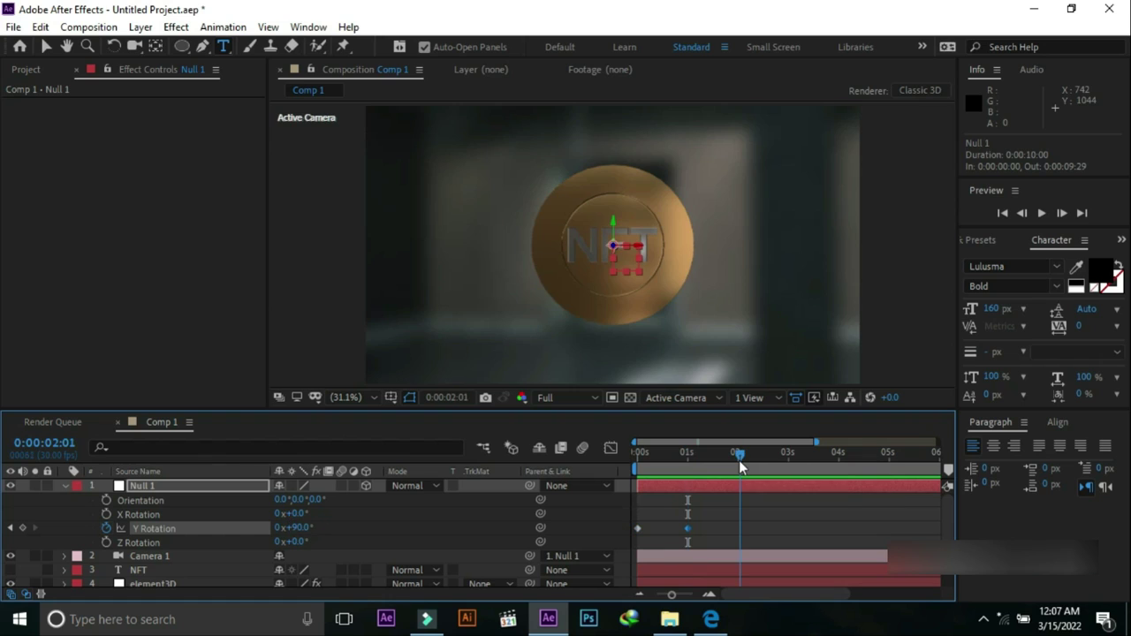
click(738, 454)
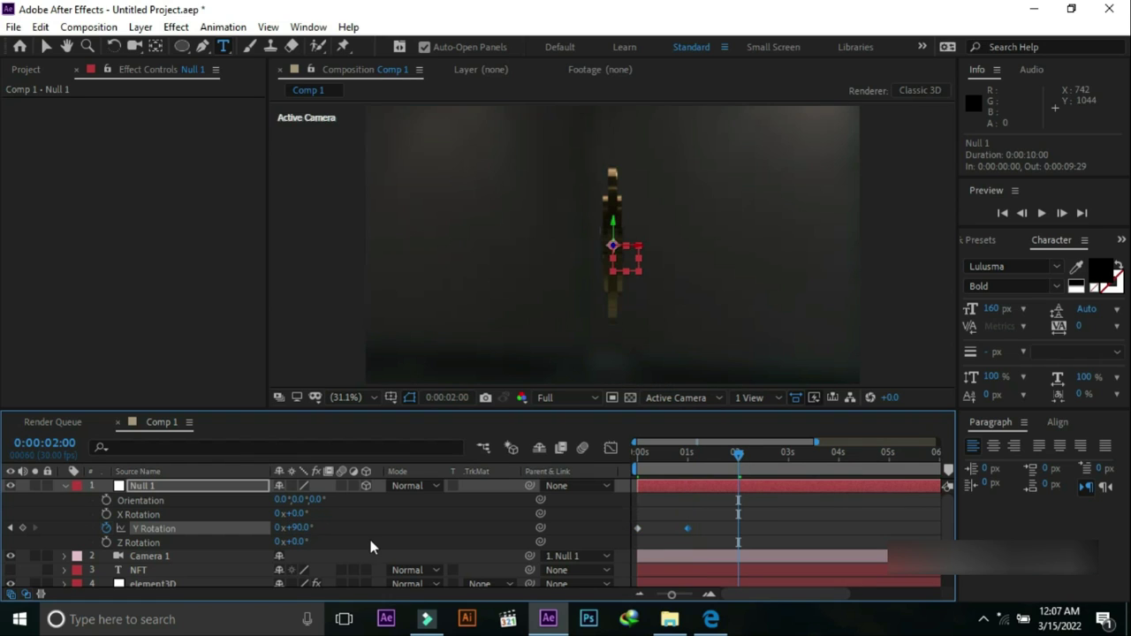
click(324, 527)
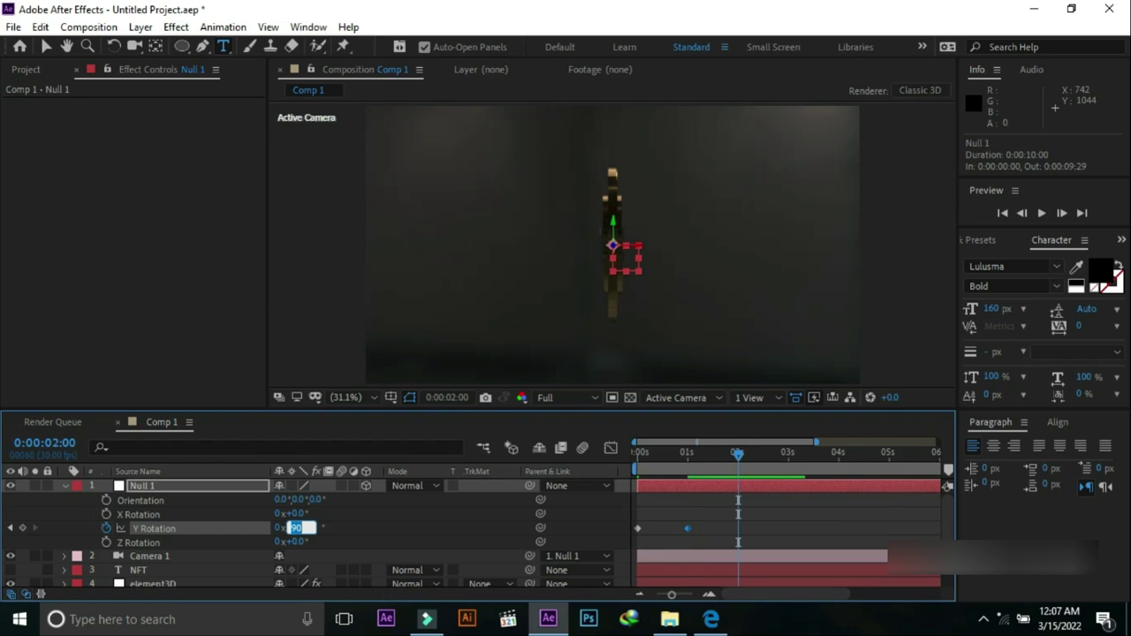
text(180)
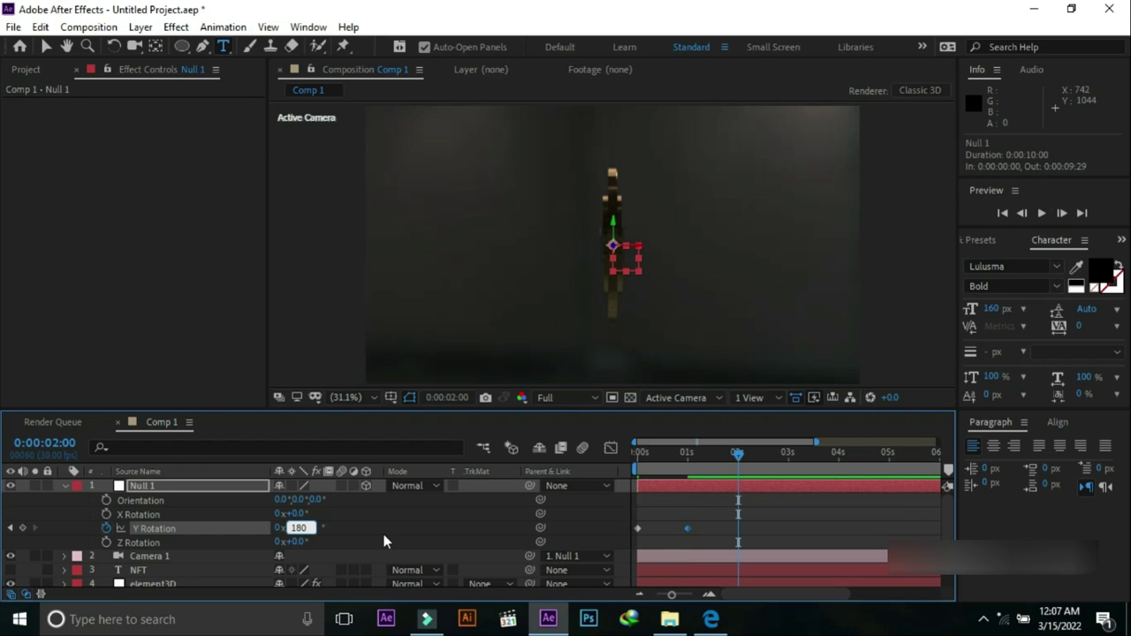
key(Return)
drag(755, 459, 790, 468)
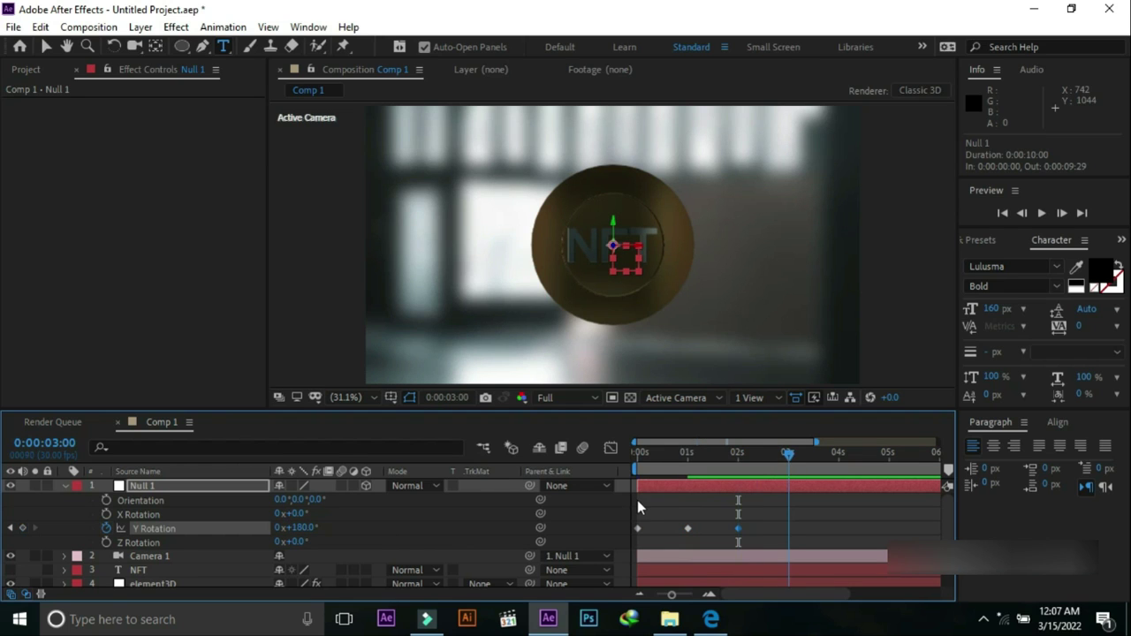
click(305, 528)
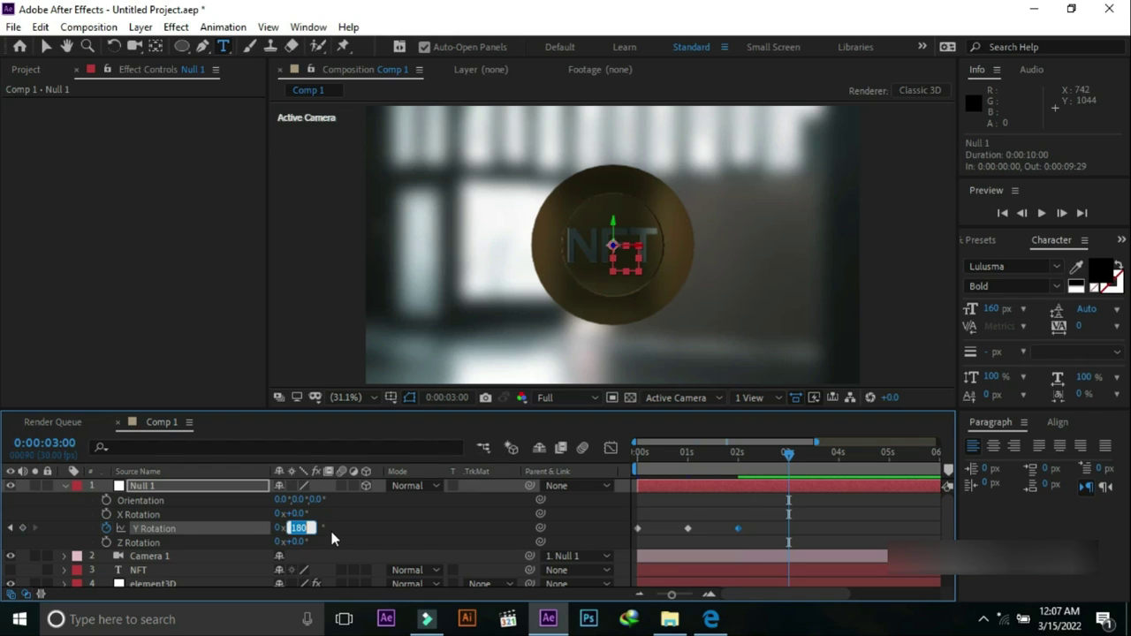
text(270)
key(Return)
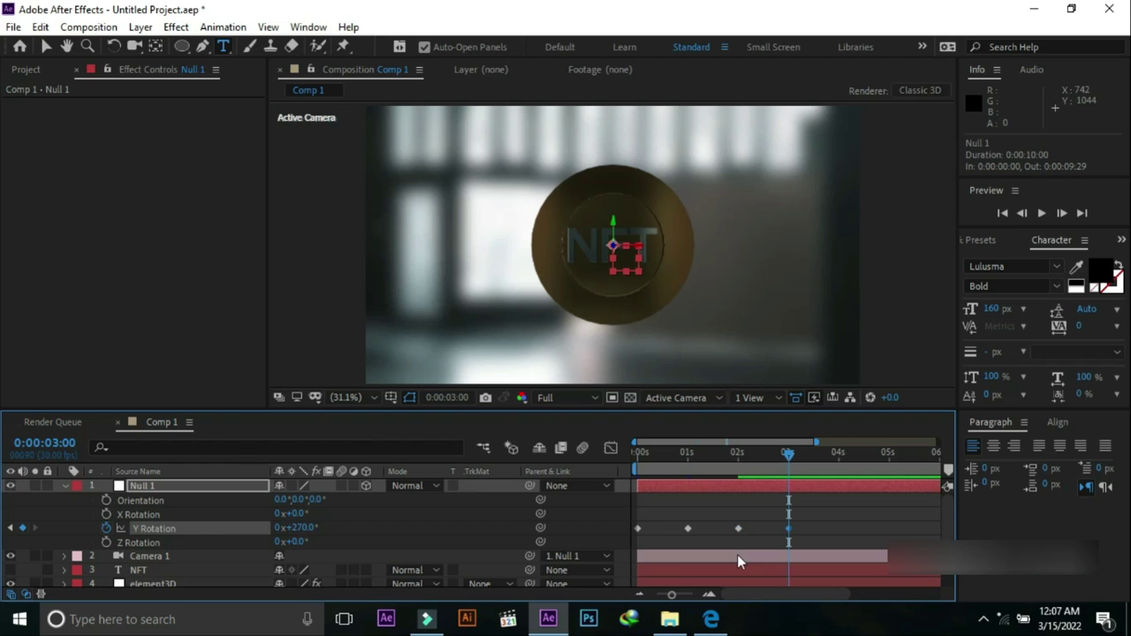
Keyframe the null's Y Rotation at 360° at 4 seconds and 1x+90° at 5 seconds.
drag(795, 461, 838, 467)
click(299, 528)
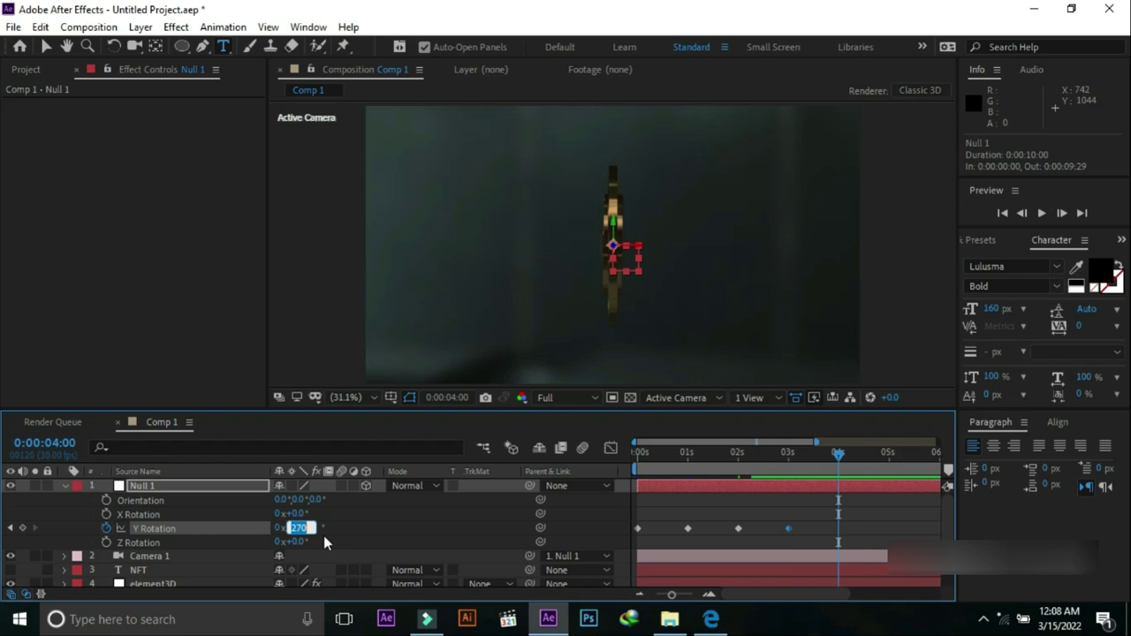
text(360)
key(Return)
click(859, 454)
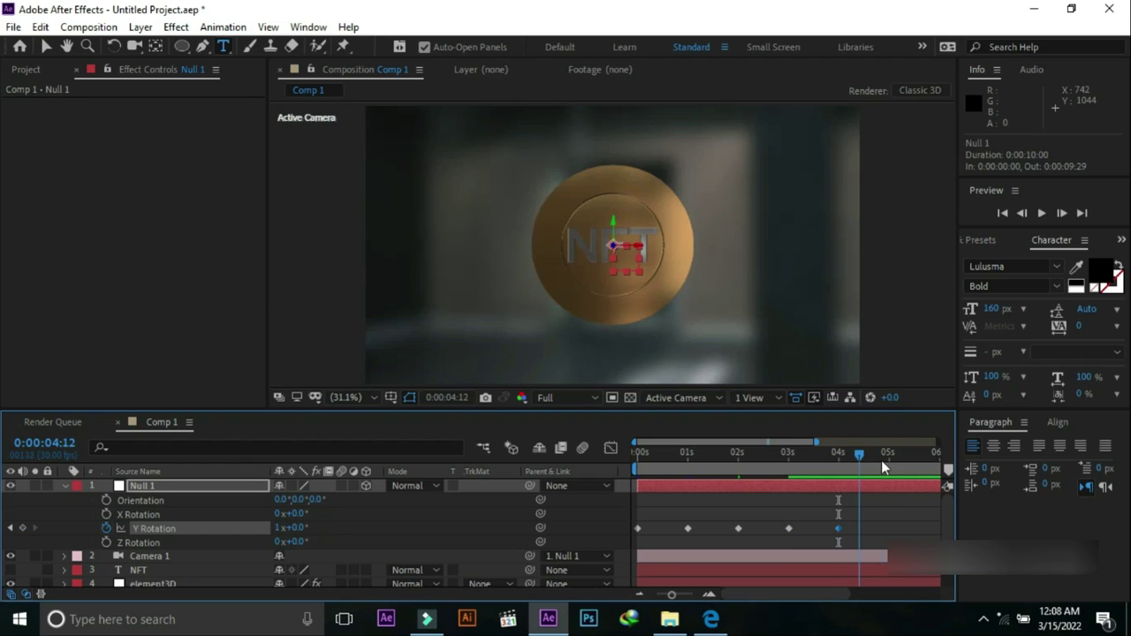
drag(881, 460, 889, 462)
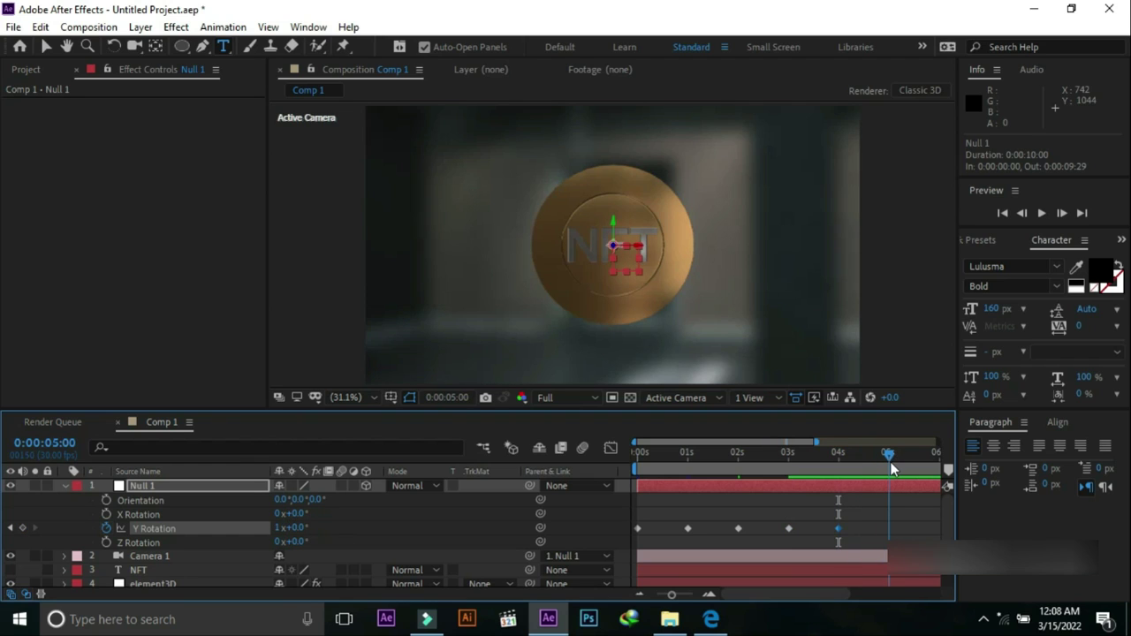
click(294, 529)
text(90)
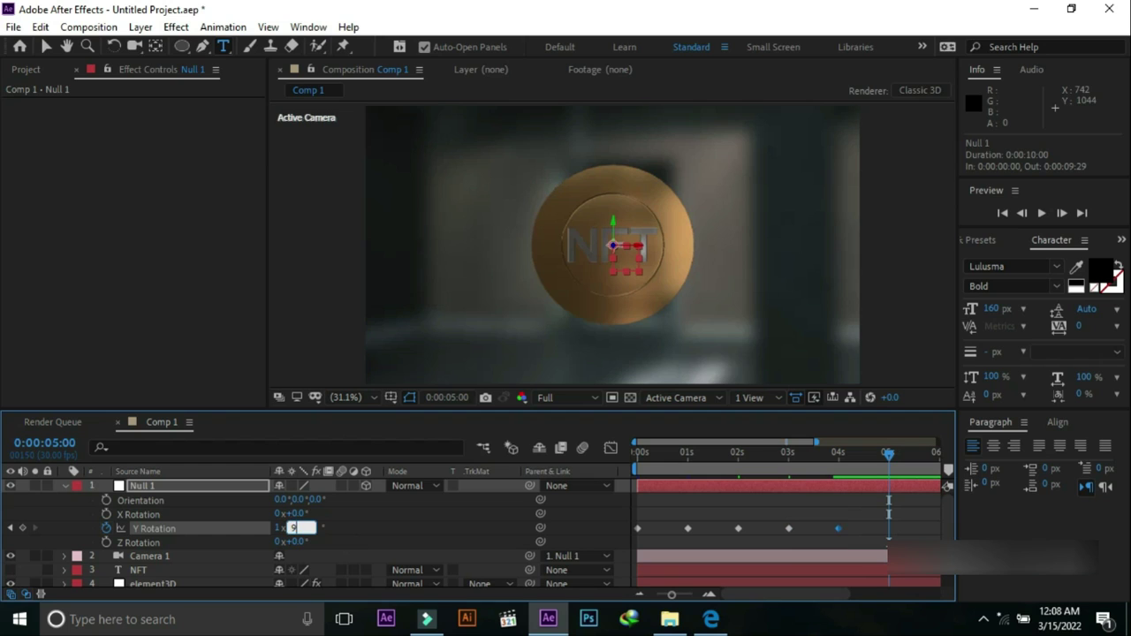
key(Return)
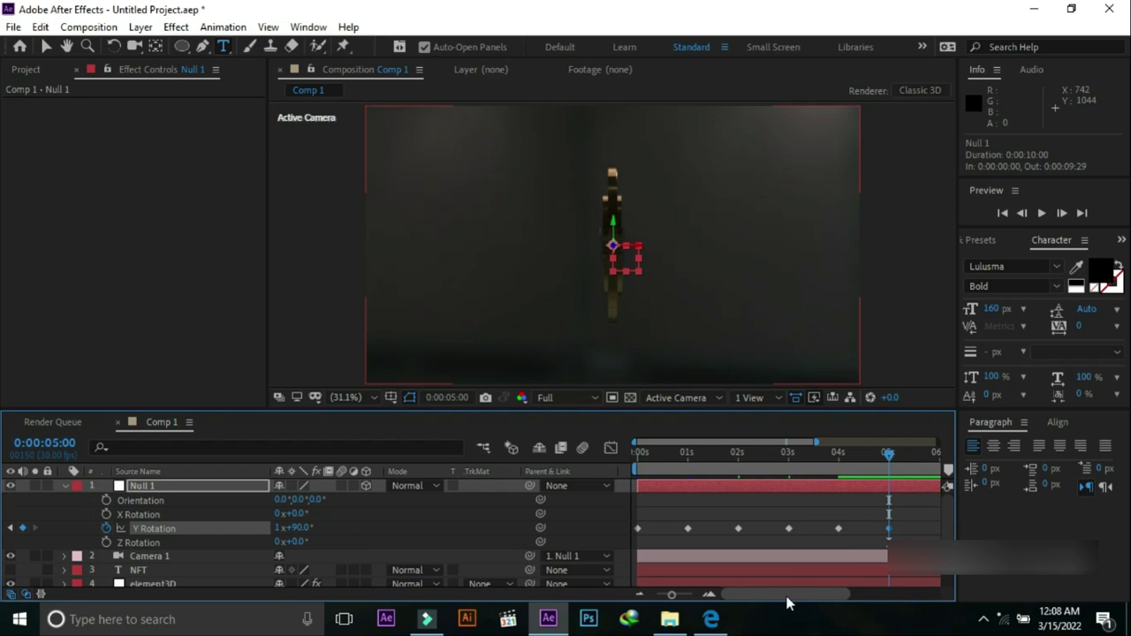
Keyframe the null's Y Rotation at 1x+180° at 6 seconds and 1x+270° at 0:00:07:01.
drag(789, 604, 813, 601)
drag(799, 457, 850, 459)
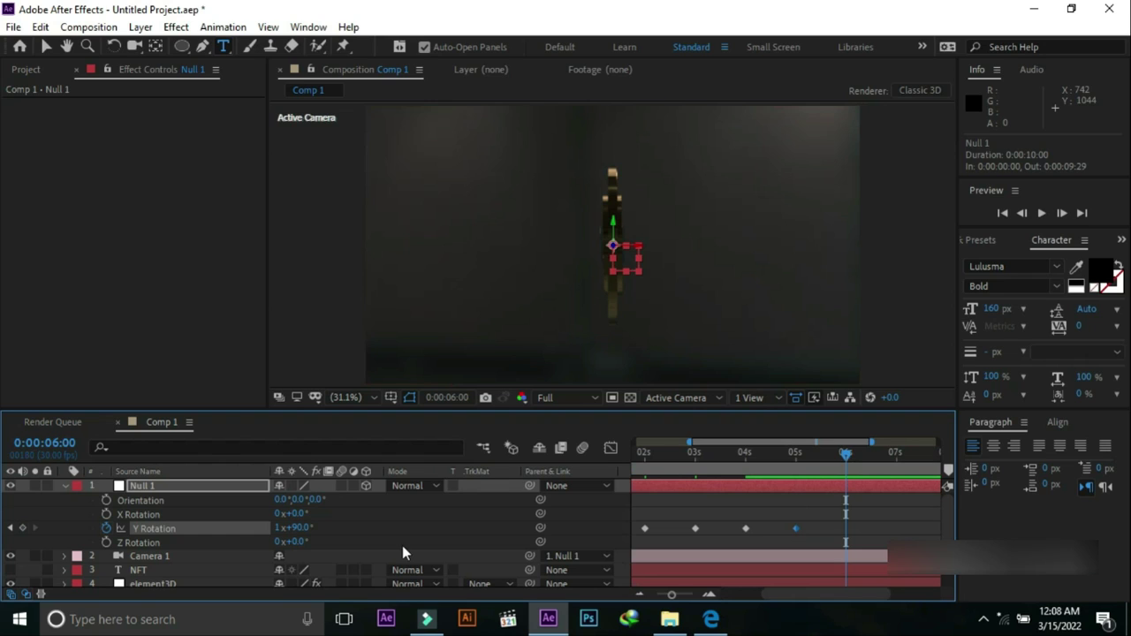
click(300, 528)
text(1)
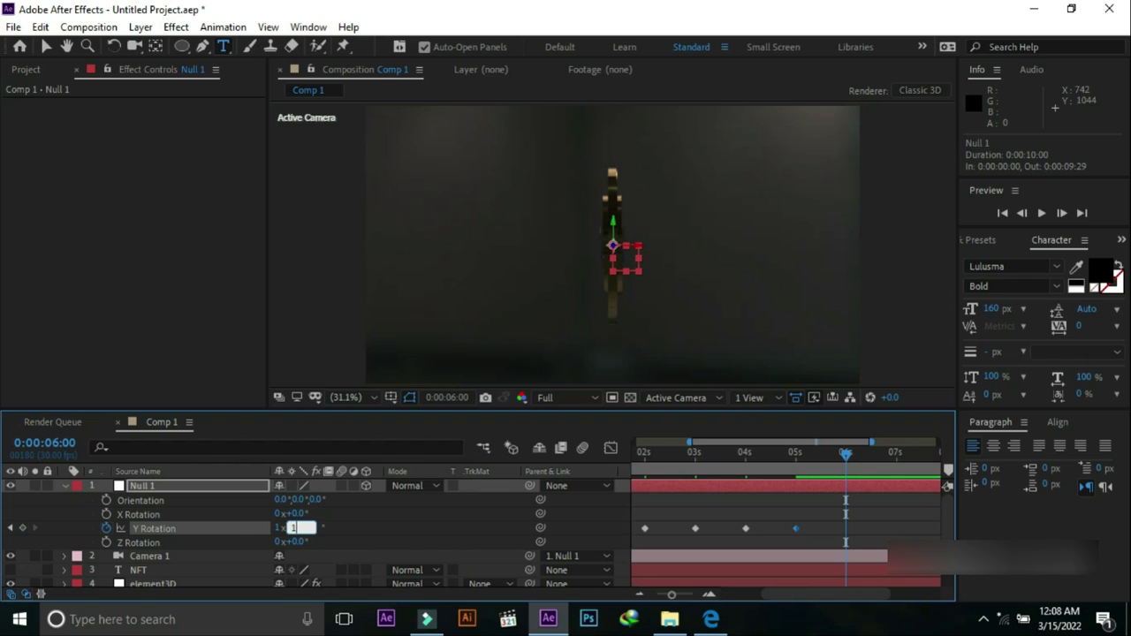
text(80)
key(Return)
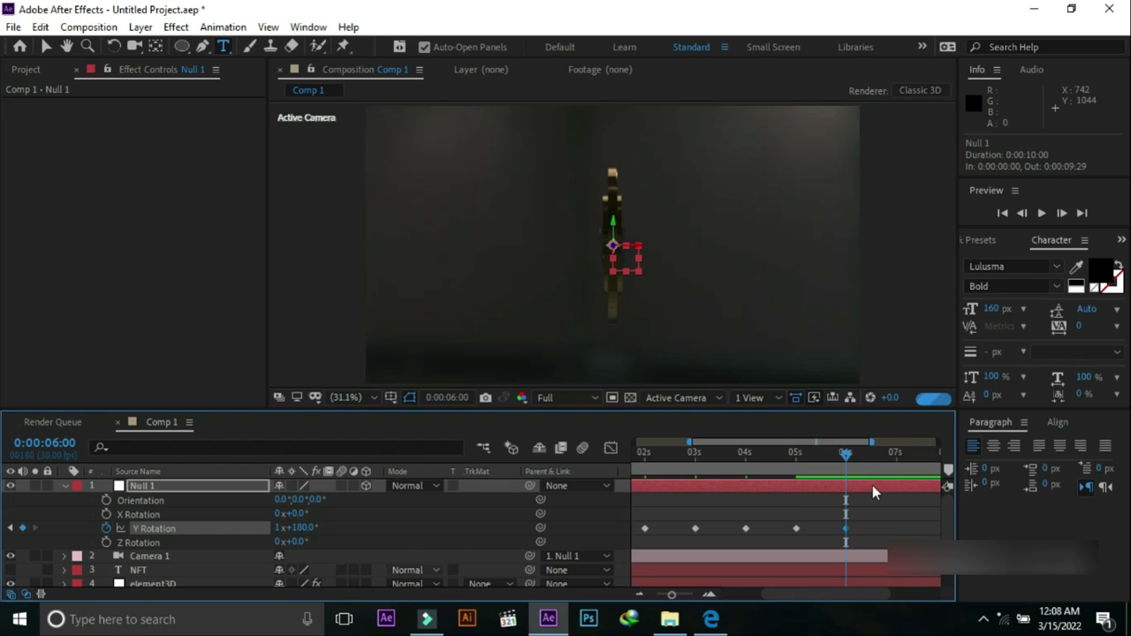
drag(852, 460, 896, 465)
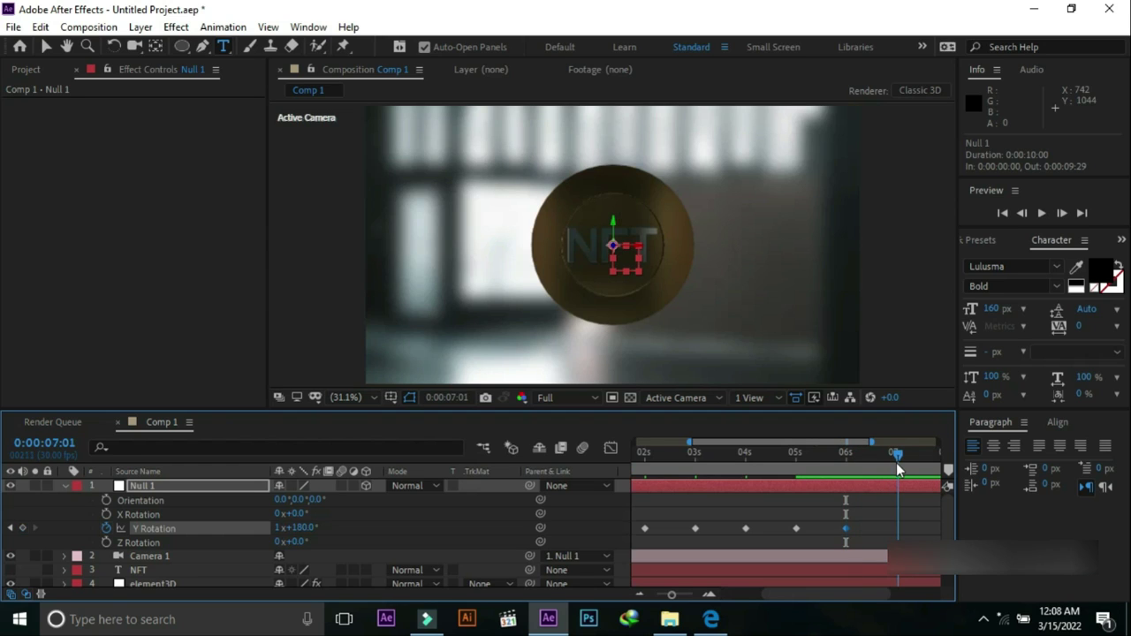
click(300, 527)
text(270)
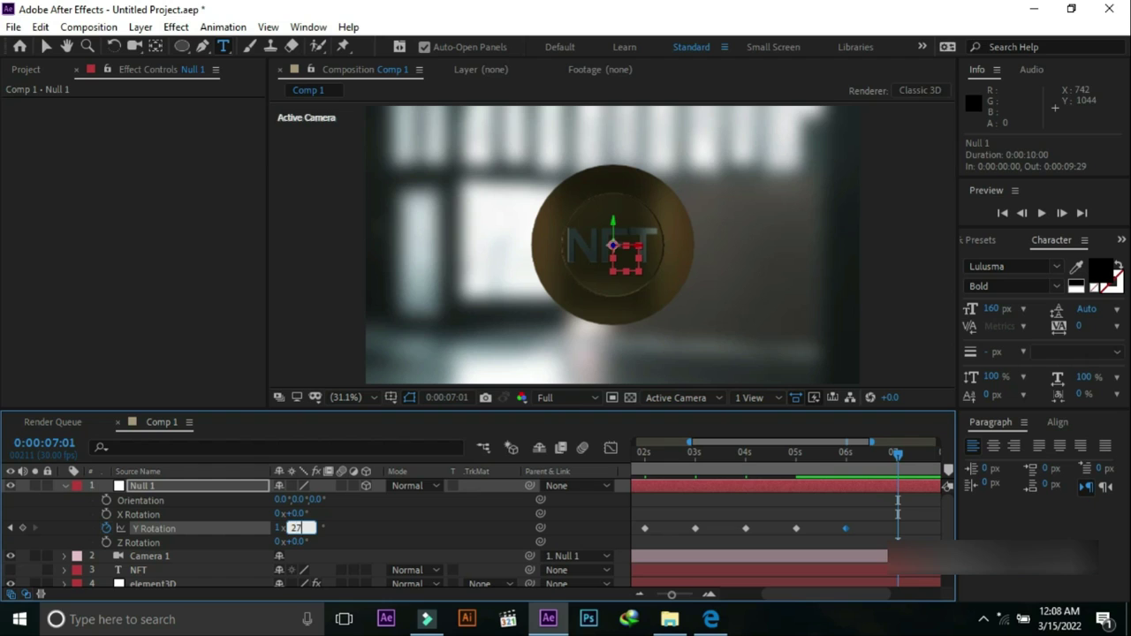
key(Return)
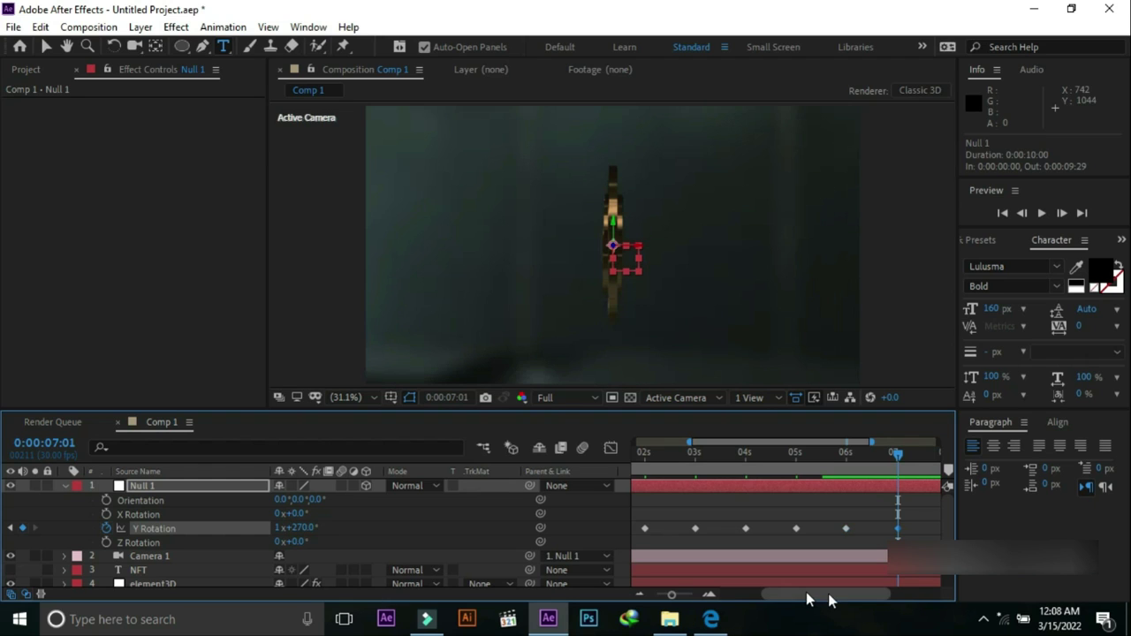
Complete the second turn by keyframing the null's Y Rotation at 1x+360° at 8 seconds.
drag(830, 595, 854, 596)
drag(806, 453, 854, 471)
key(Page_Down)
key(Page_Down)
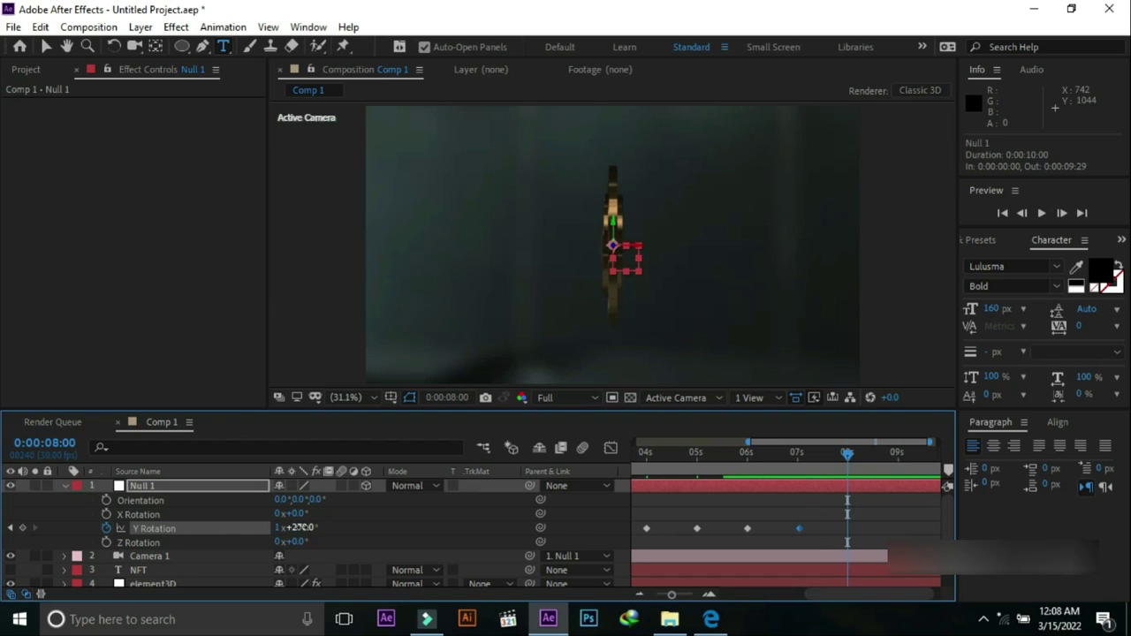
click(299, 528)
text(360)
key(Return)
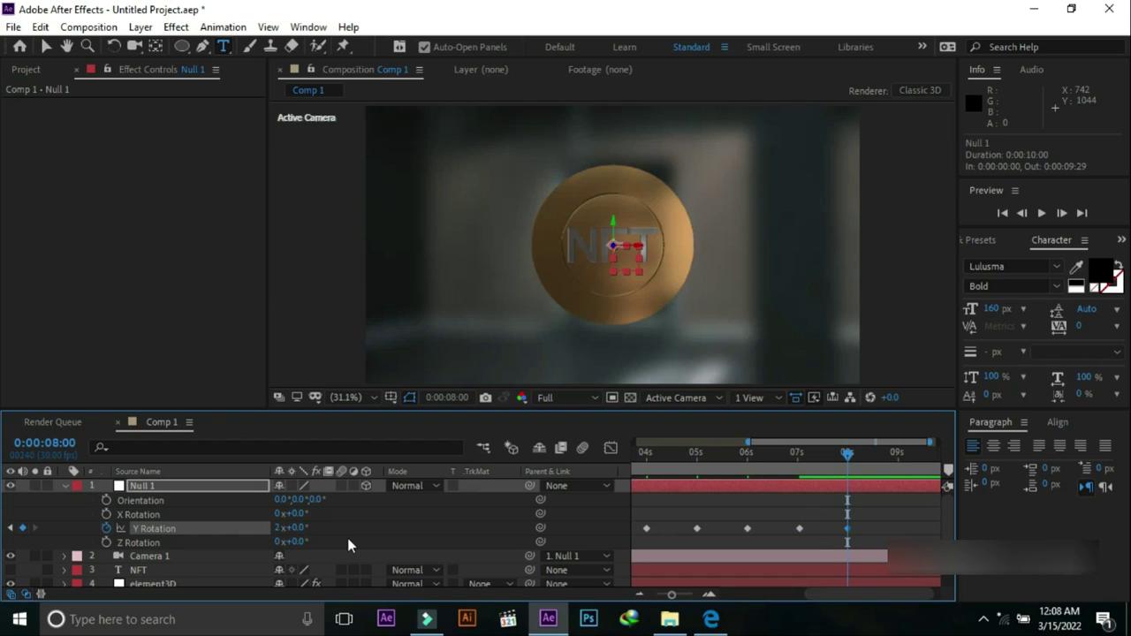
End the work area at 9 seconds and preview the coin animation from the first frame.
scroll(921, 597, right, 2)
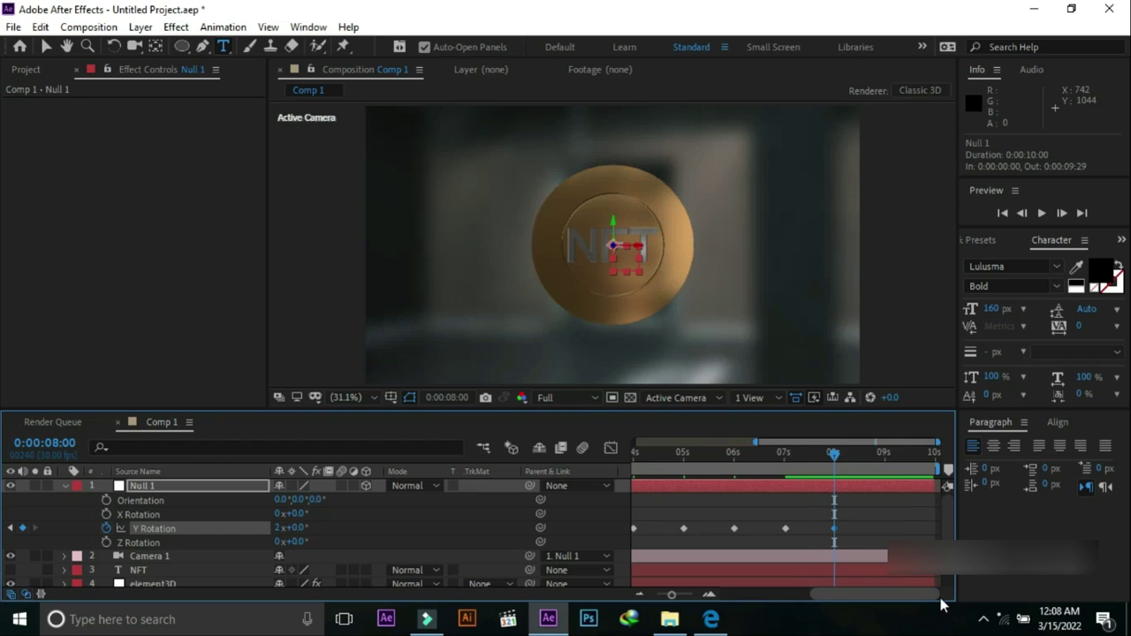
drag(939, 470, 890, 469)
scroll(888, 590, left, 5)
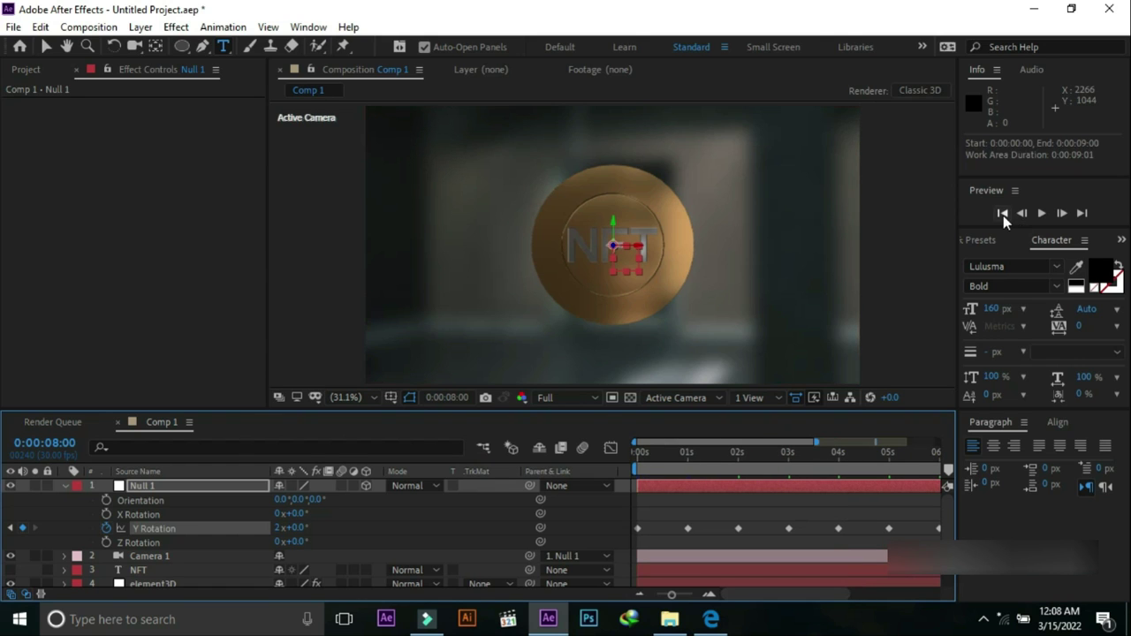
click(1003, 214)
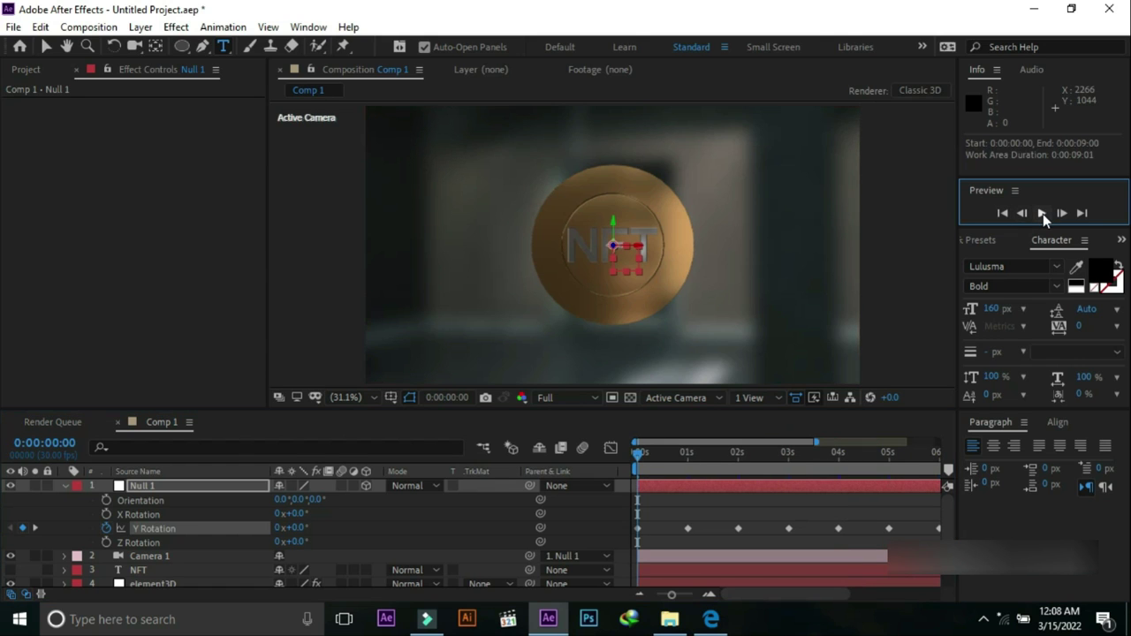
click(1042, 213)
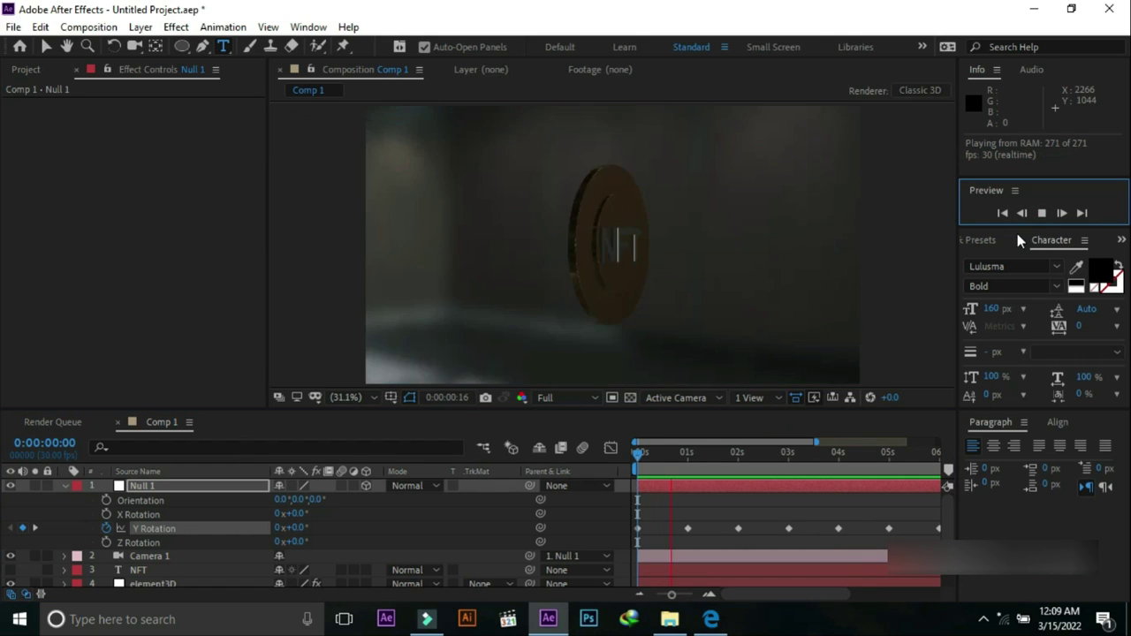